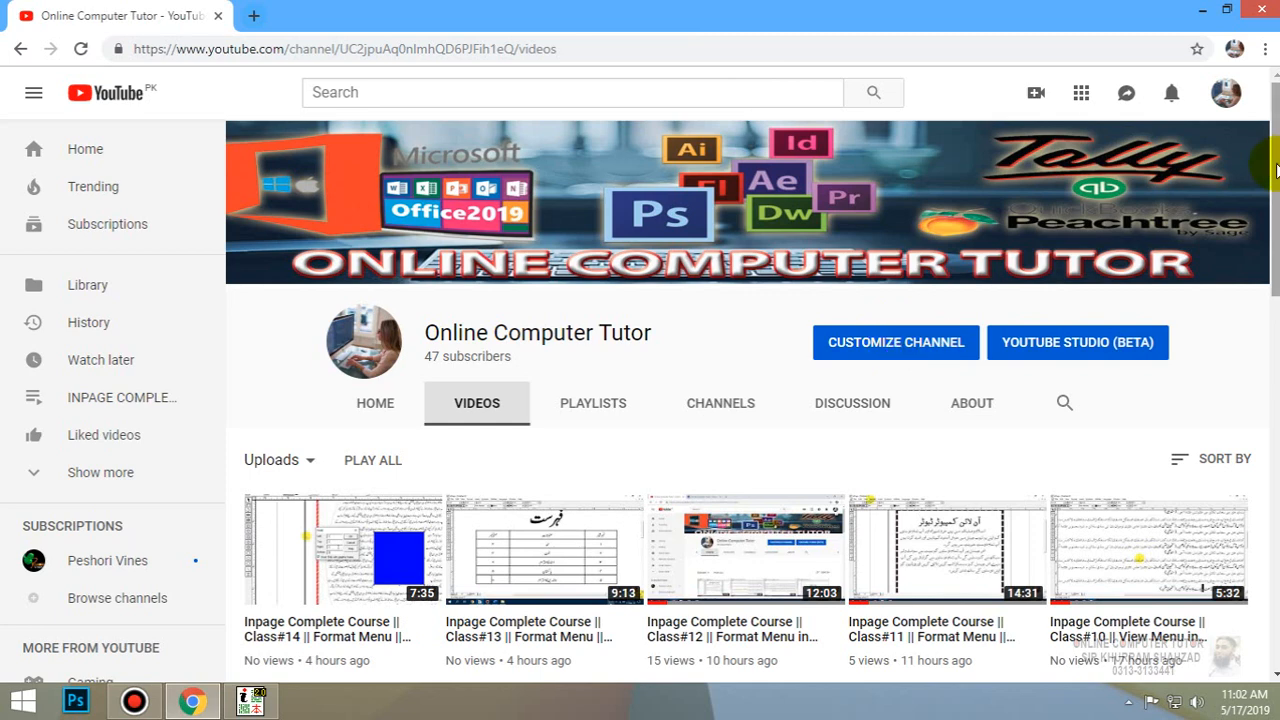
- Switch to InPage and look at the Master Page Objects command among the formatting options
{"action": "left_click", "coordinate": [1201, 10]}
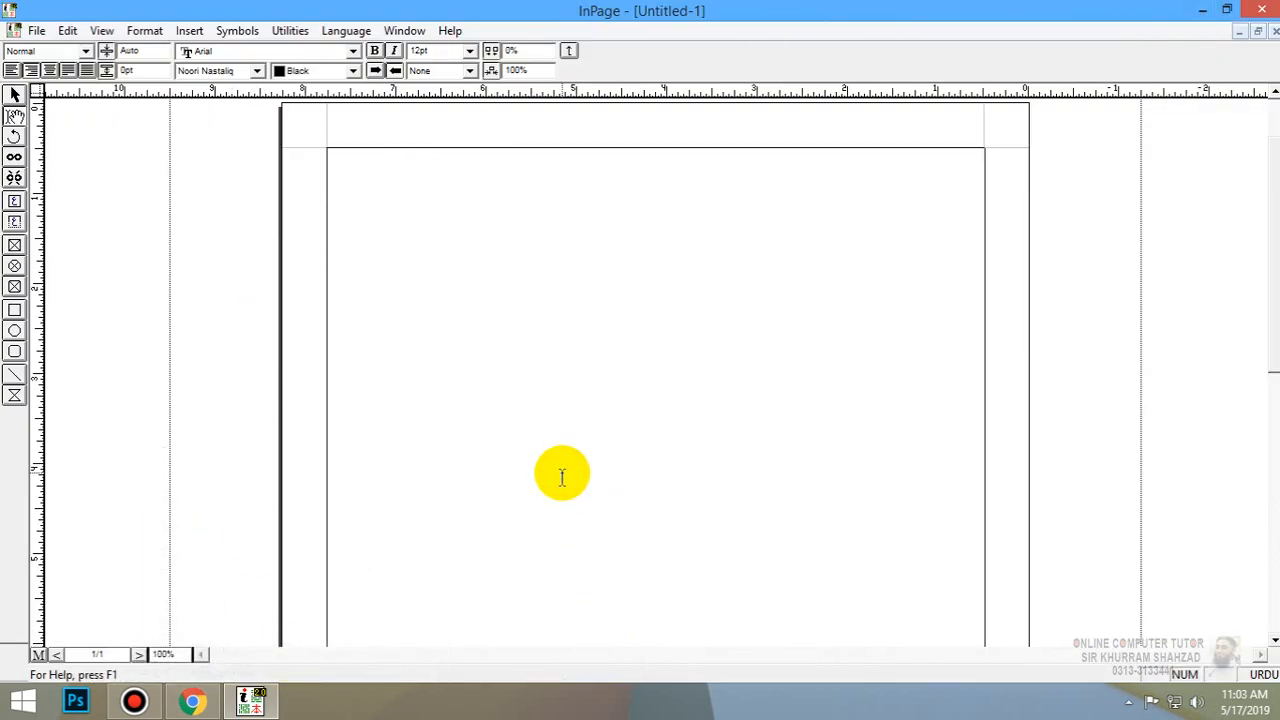
{"action": "left_click", "coordinate": [133, 31]}
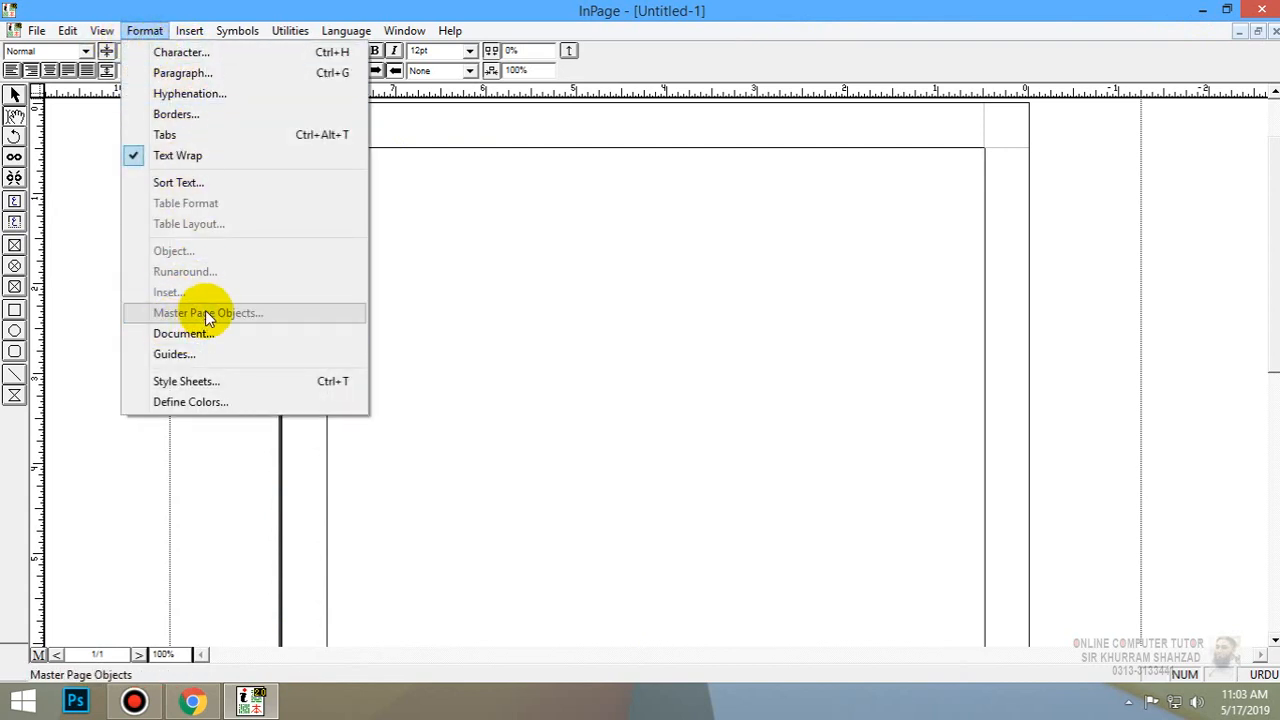
{"action": "left_click", "coordinate": [613, 297]}
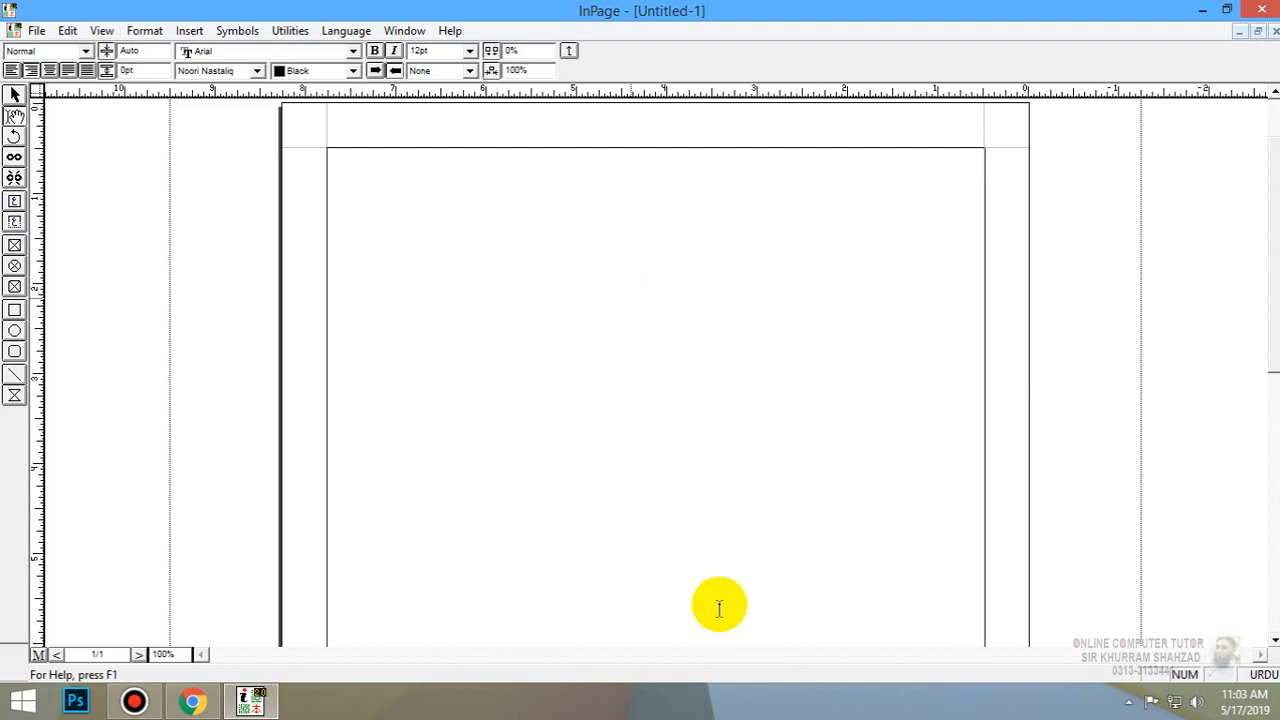
{"action": "left_click", "coordinate": [144, 30]}
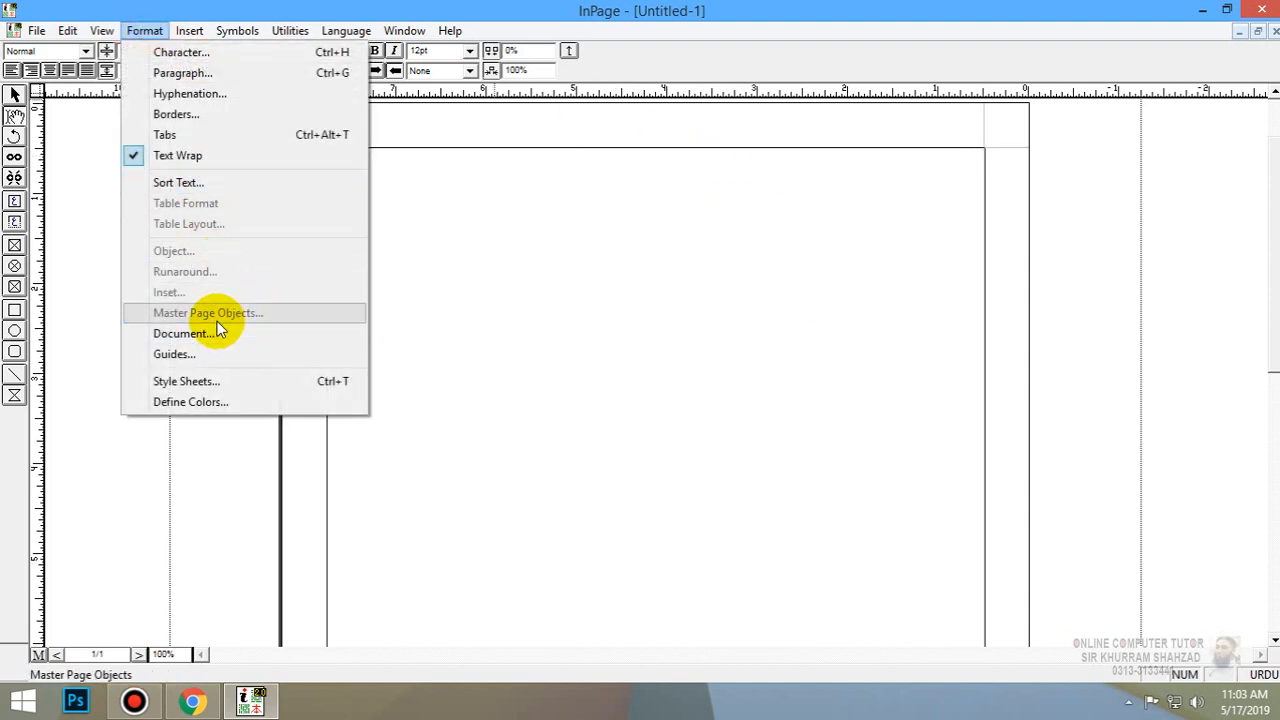
{"action": "left_click", "coordinate": [445, 324]}
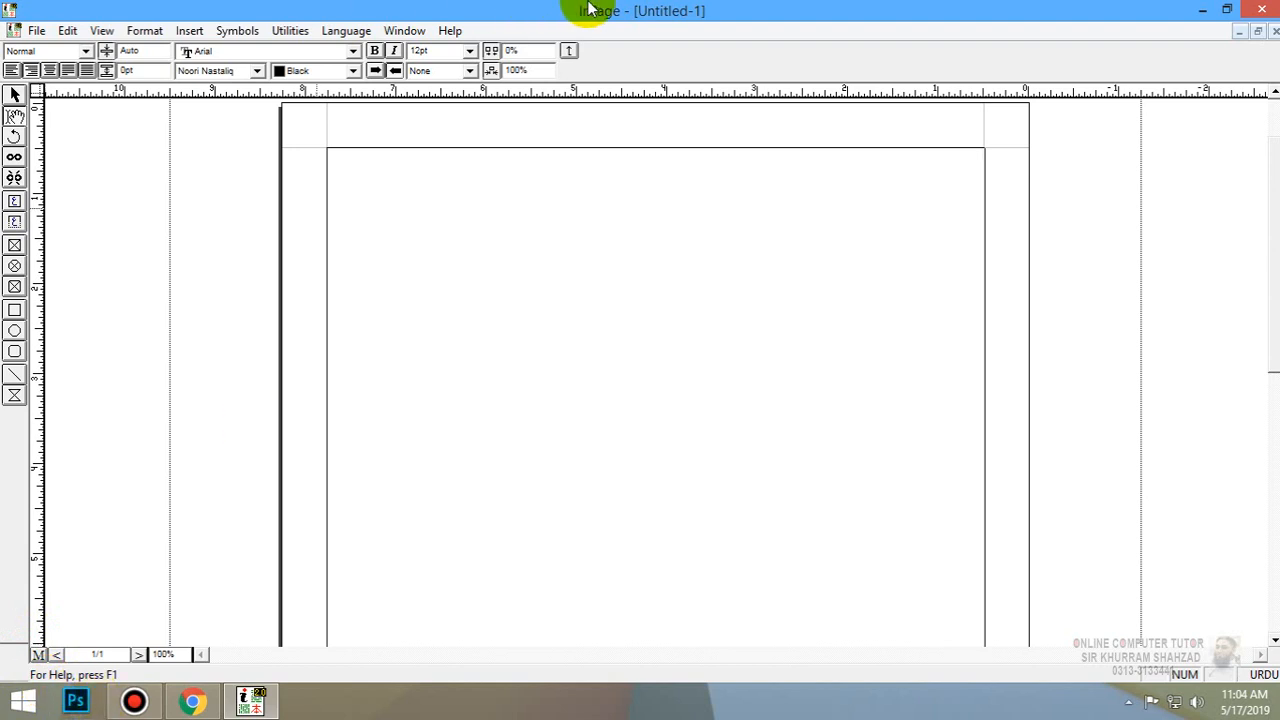
- Go to the document's master page and select its main text frame
{"action": "mouse_move", "coordinate": [590, 8]}
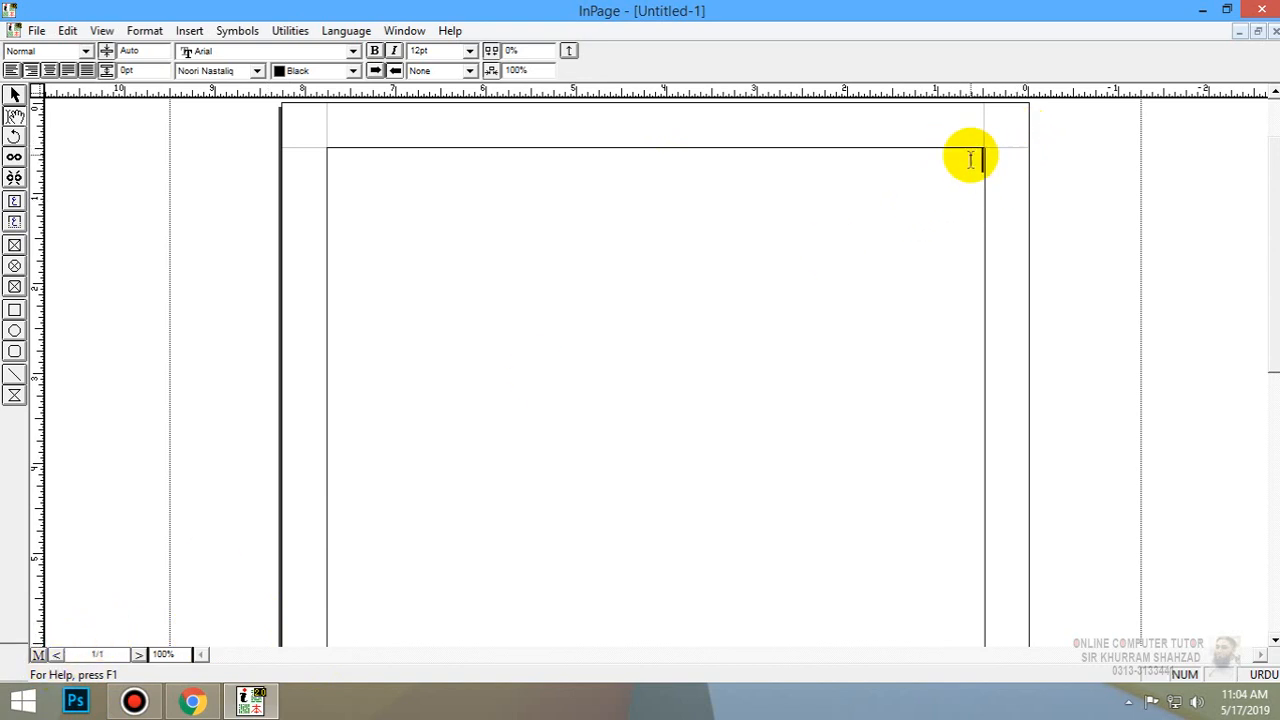
{"action": "left_click", "coordinate": [38, 656]}
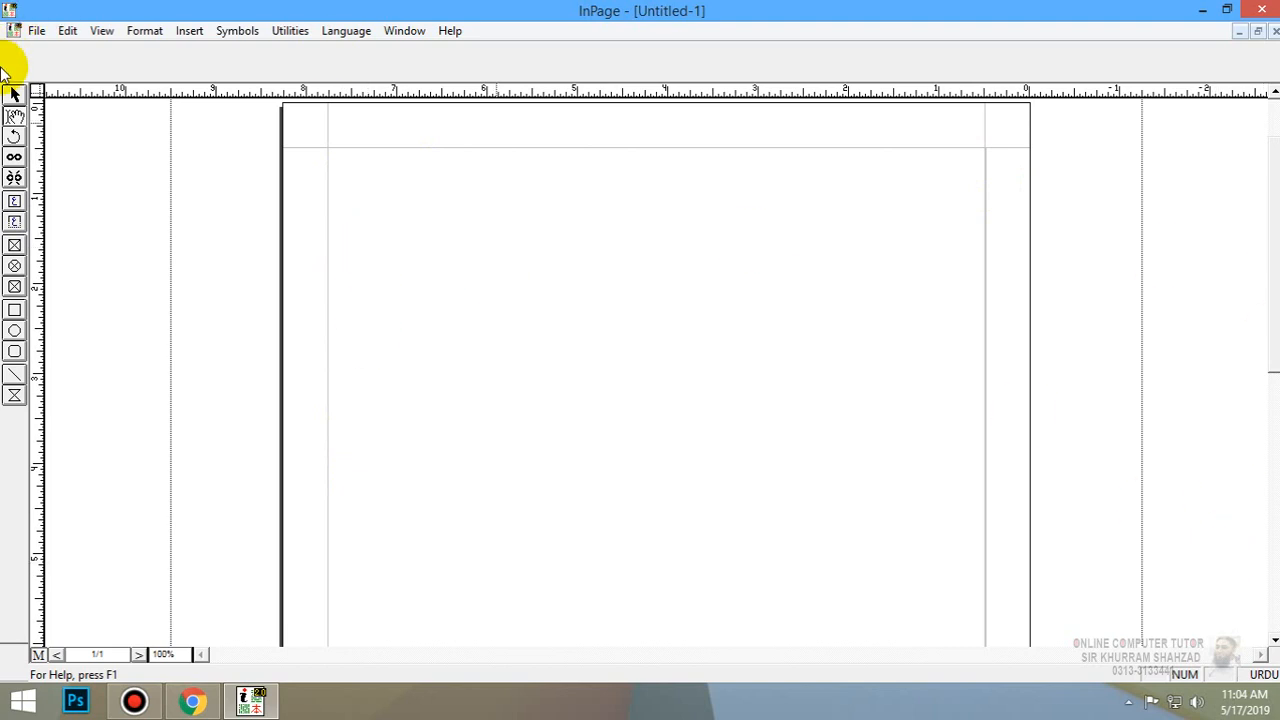
{"action": "left_click", "coordinate": [13, 97]}
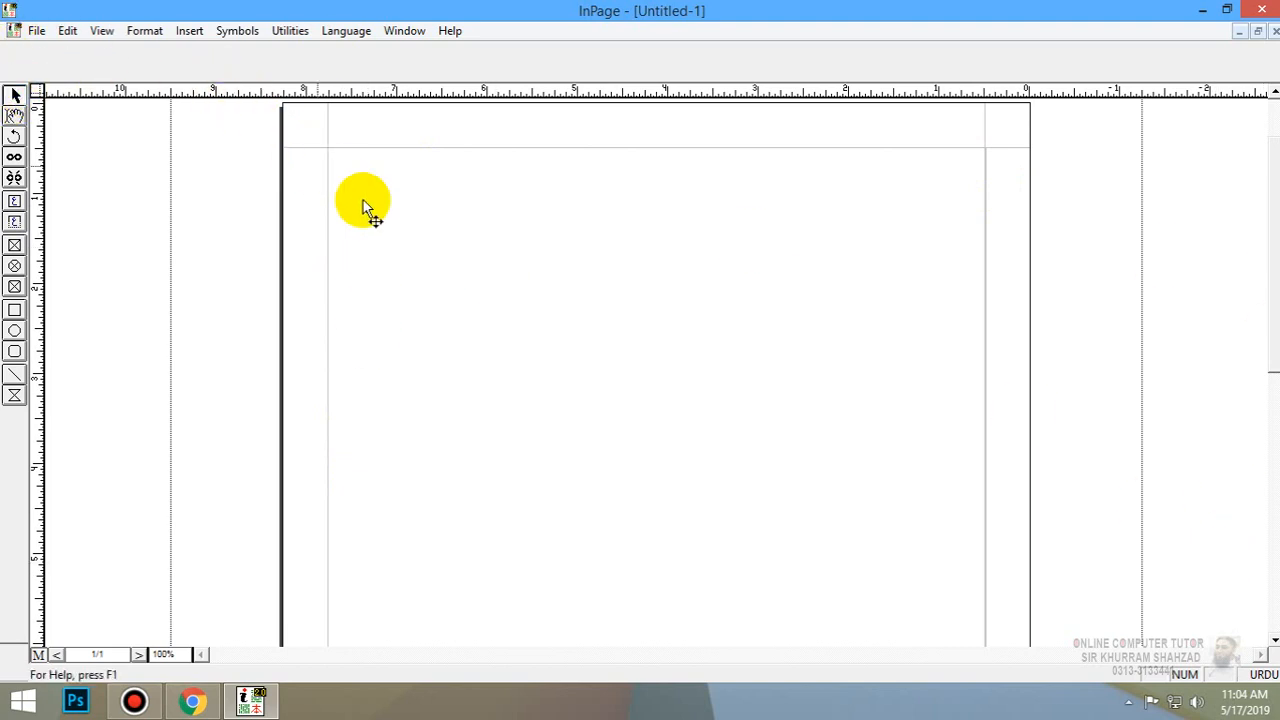
{"action": "left_click", "coordinate": [397, 232]}
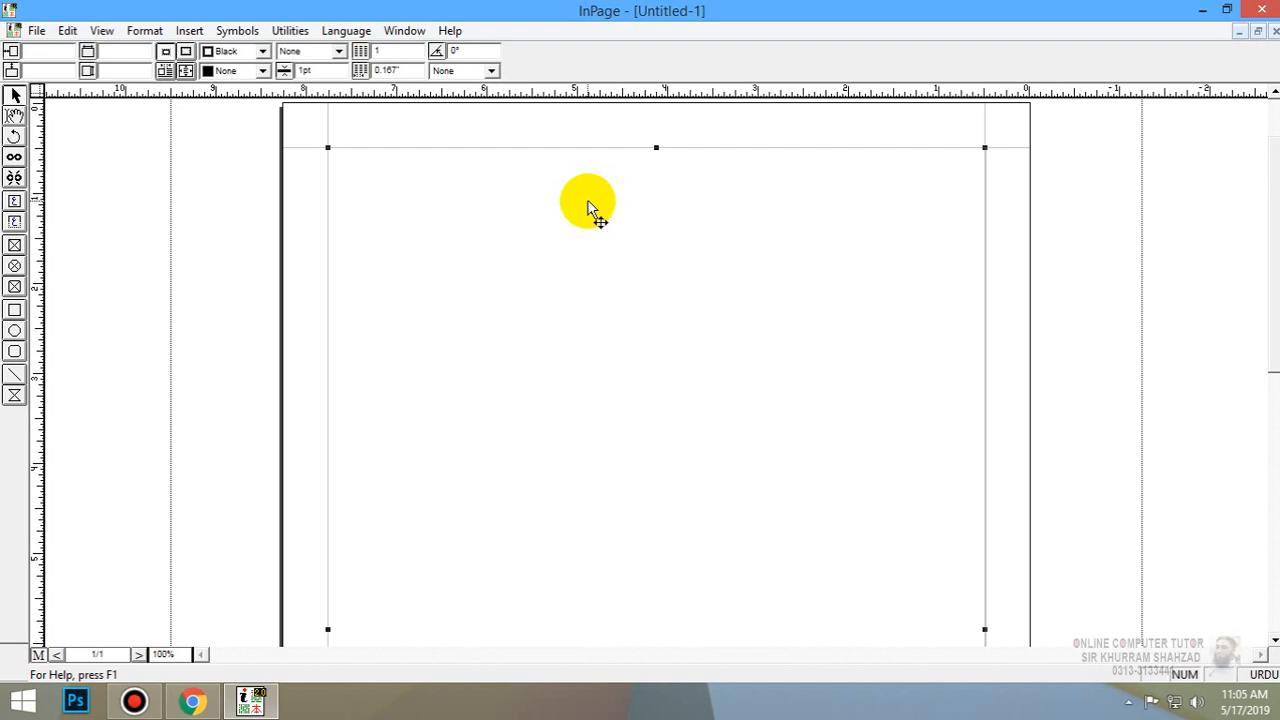
{"action": "left_click", "coordinate": [122, 67]}
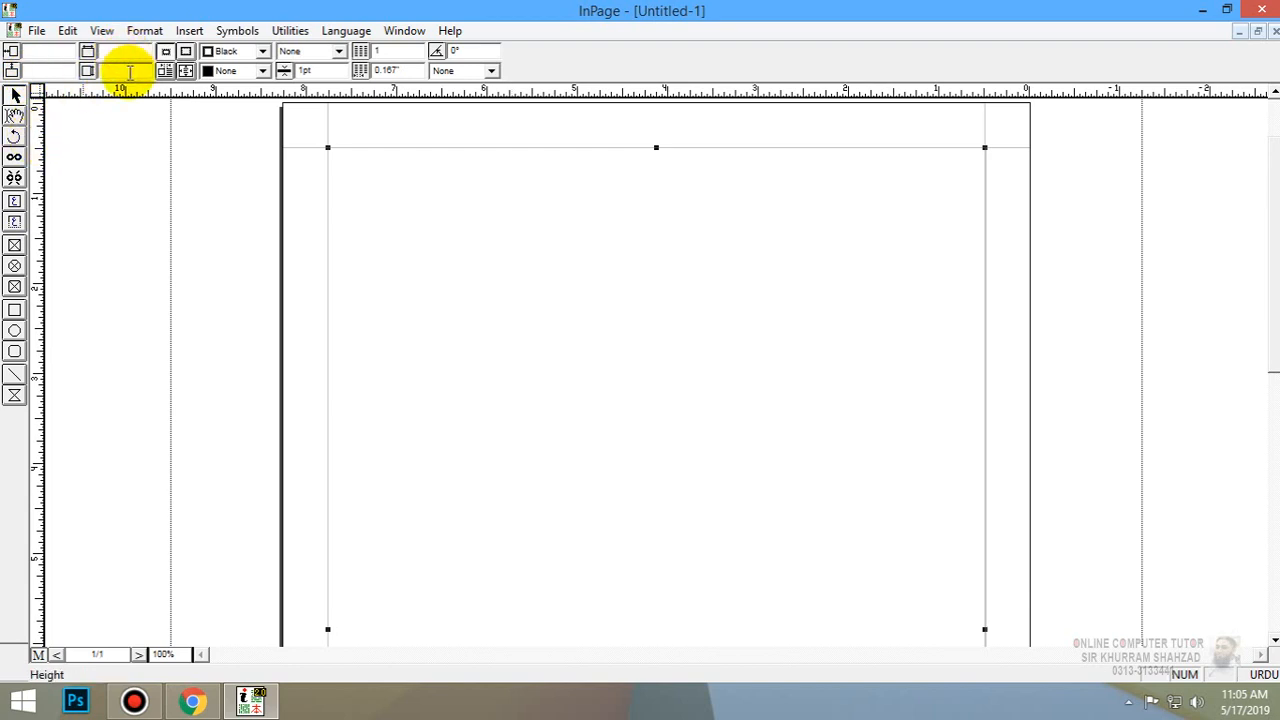
{"action": "left_click", "coordinate": [65, 68]}
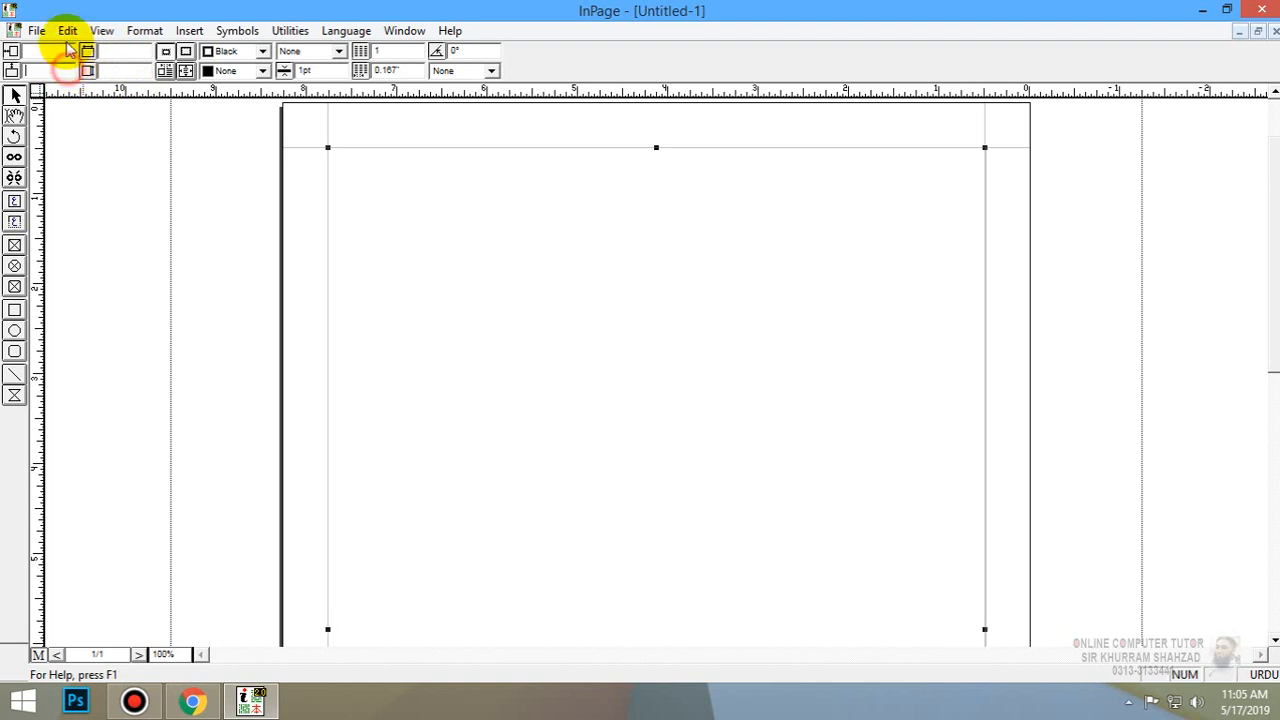
{"action": "left_click", "coordinate": [119, 51]}
{"action": "left_click", "coordinate": [119, 69]}
{"action": "left_click", "coordinate": [118, 53]}
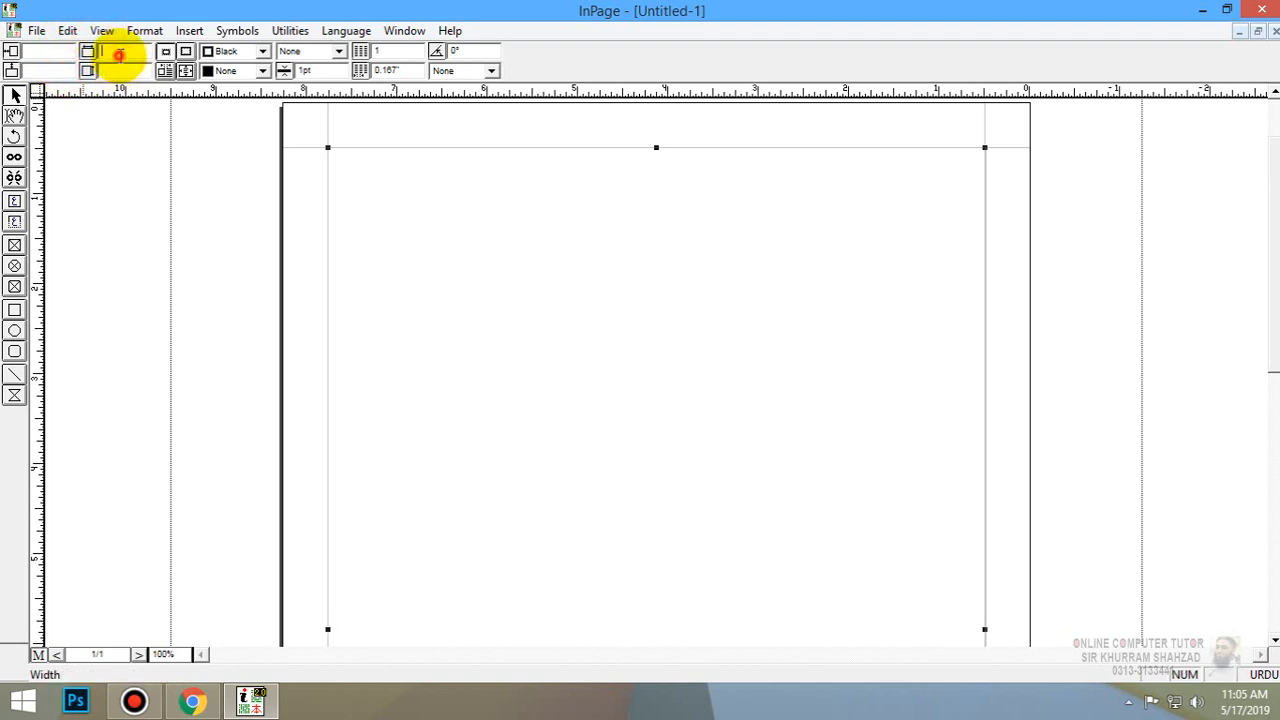
{"action": "left_click", "coordinate": [119, 75]}
{"action": "left_click", "coordinate": [118, 49]}
{"action": "left_click", "coordinate": [119, 74]}
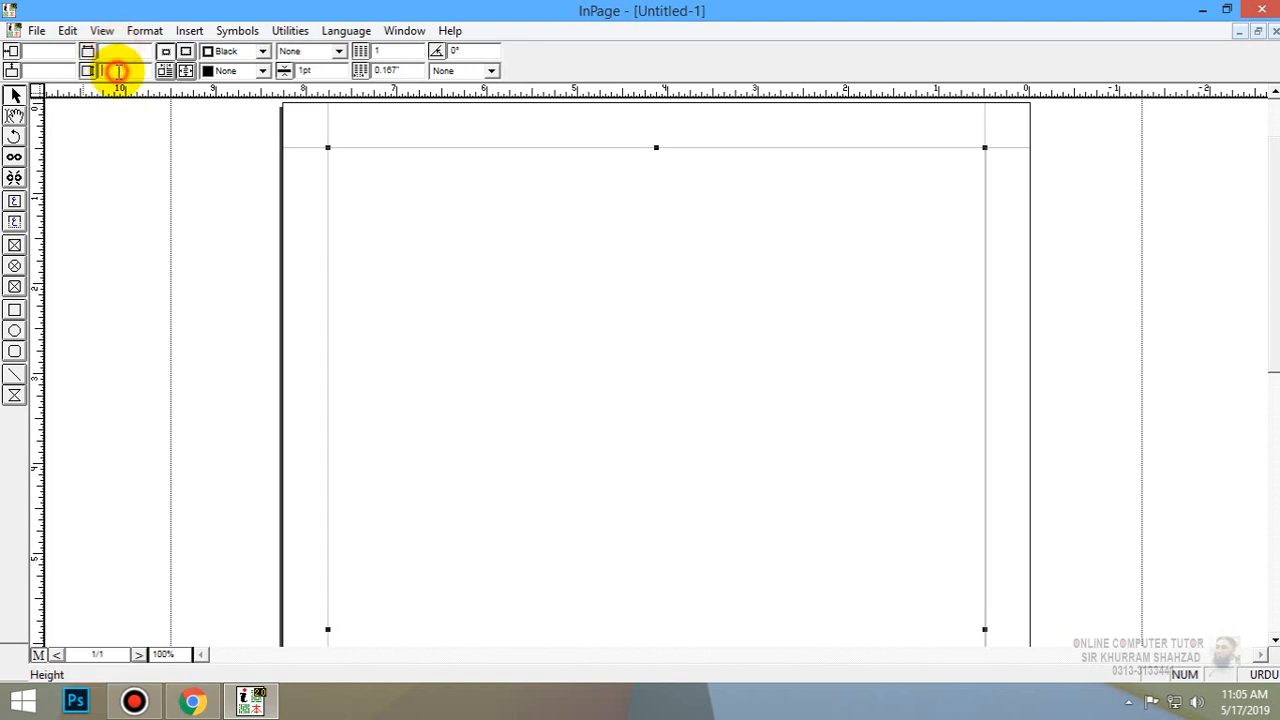
{"action": "left_click", "coordinate": [118, 48]}
{"action": "left_click", "coordinate": [120, 68]}
{"action": "left_click", "coordinate": [119, 48]}
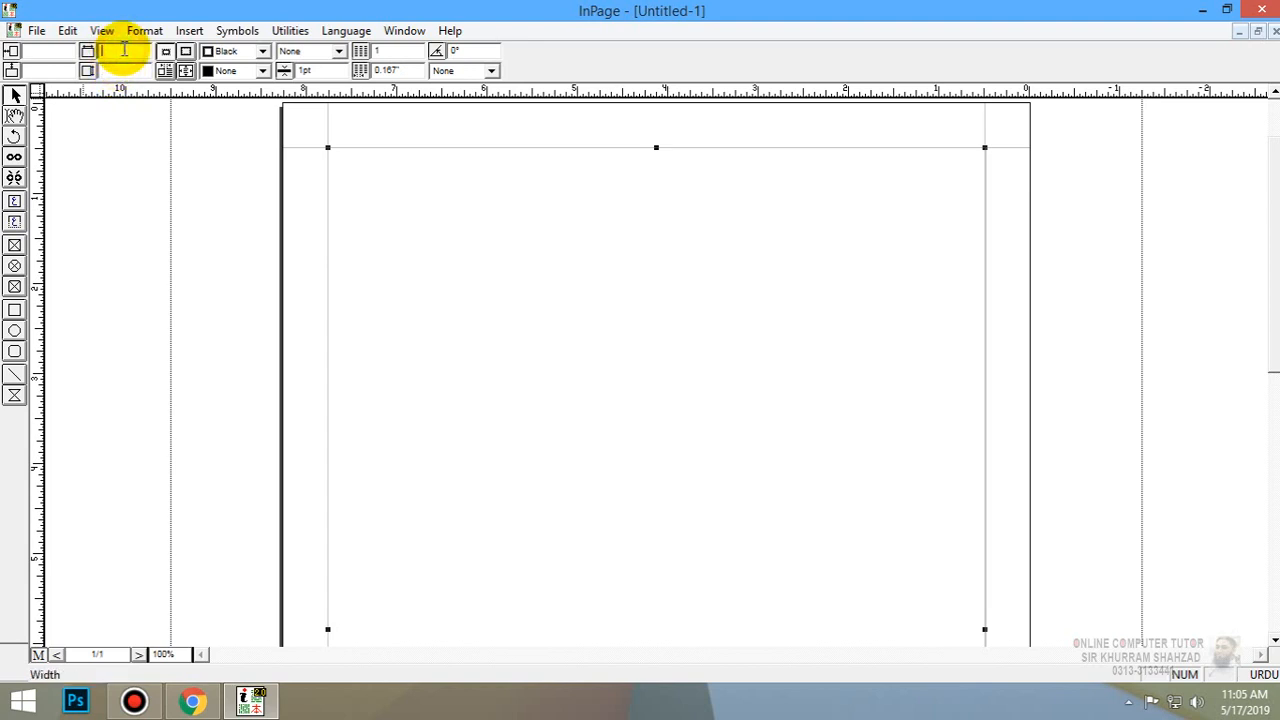
{"action": "left_click", "coordinate": [122, 70]}
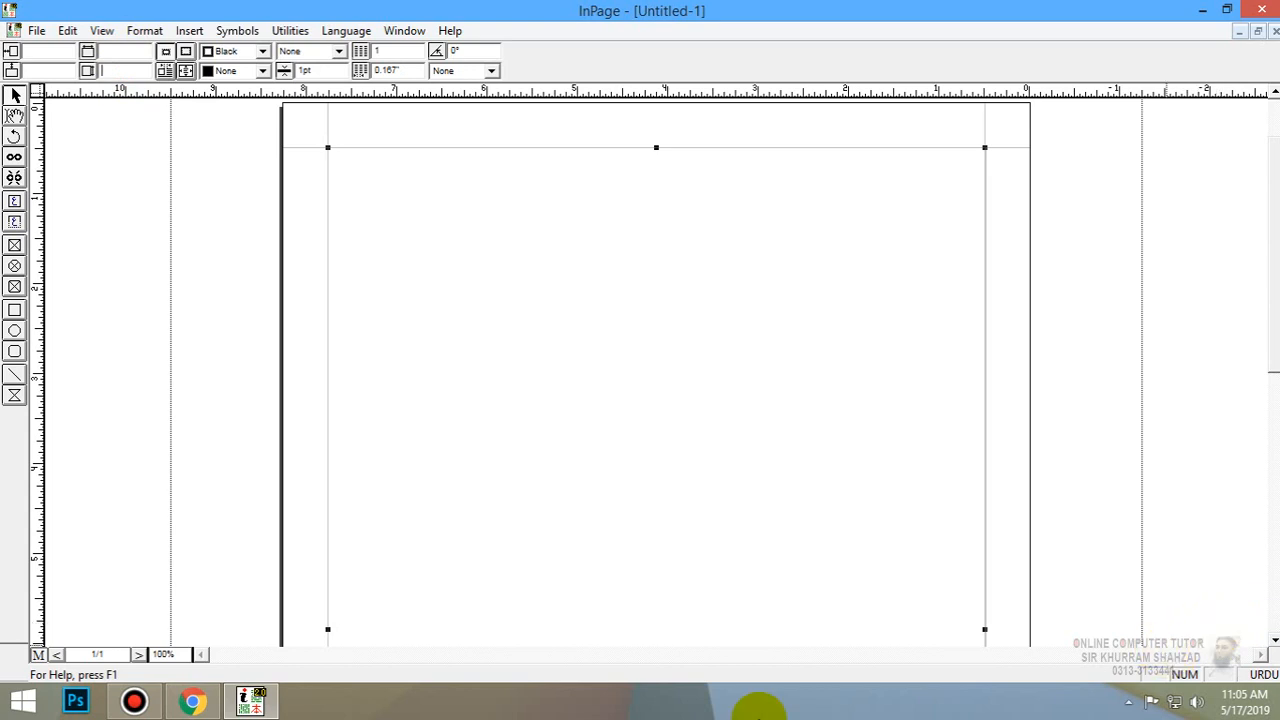
- Place a horizontal and a vertical guide through the page centre, aligned with the text frame's middle handles, at 50% zoom
{"action": "key", "text": "ctrl+5"}
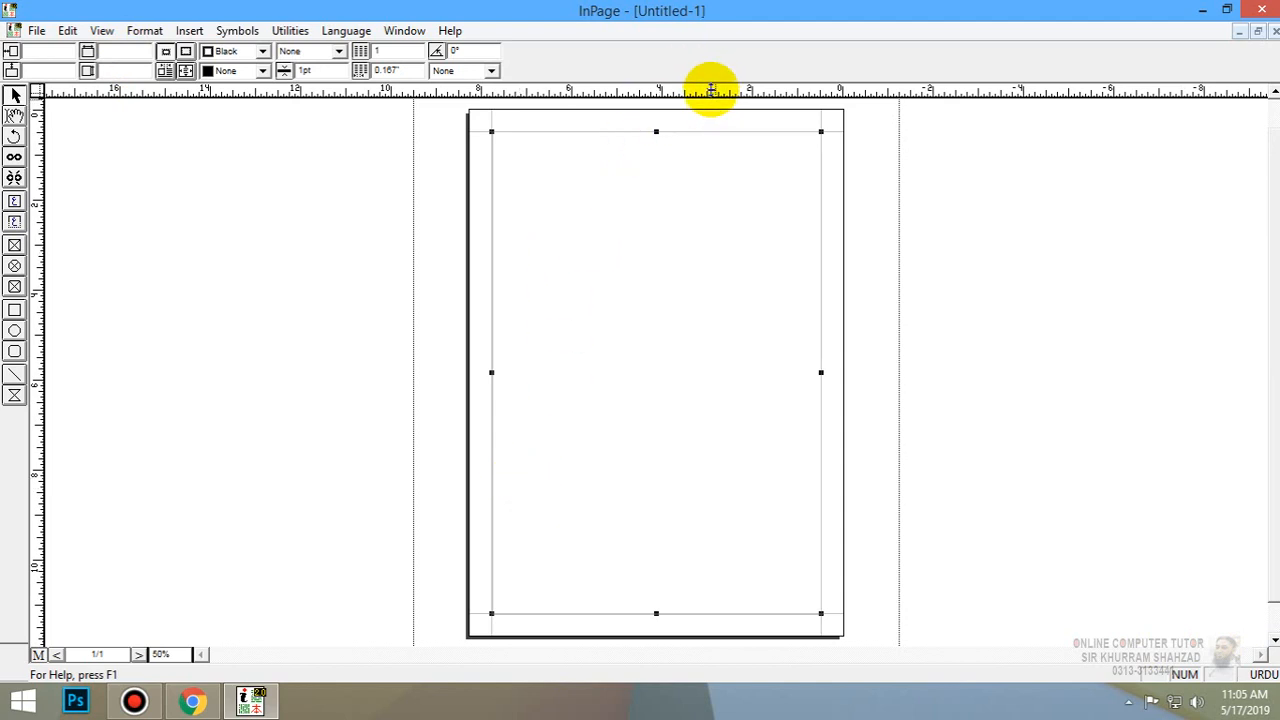
{"action": "left_click_drag", "start_coordinate": [710, 90], "coordinate": [723, 373]}
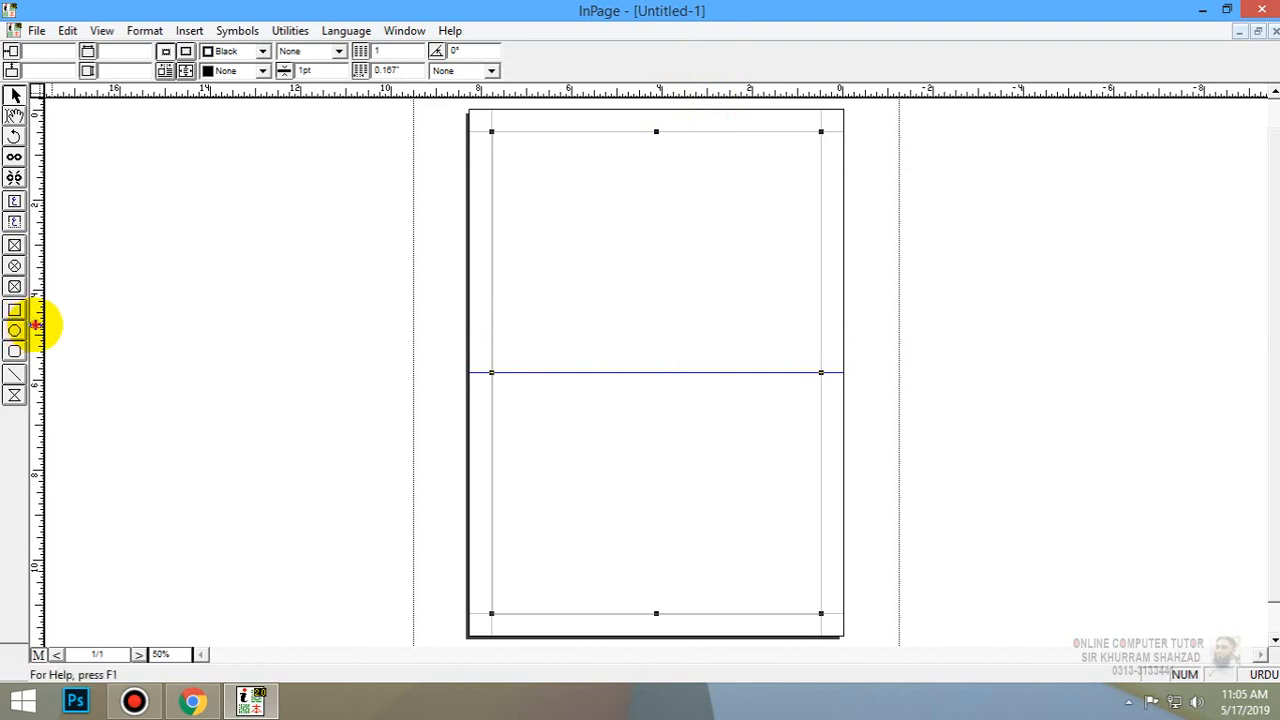
{"action": "left_click_drag", "start_coordinate": [34, 322], "coordinate": [656, 386]}
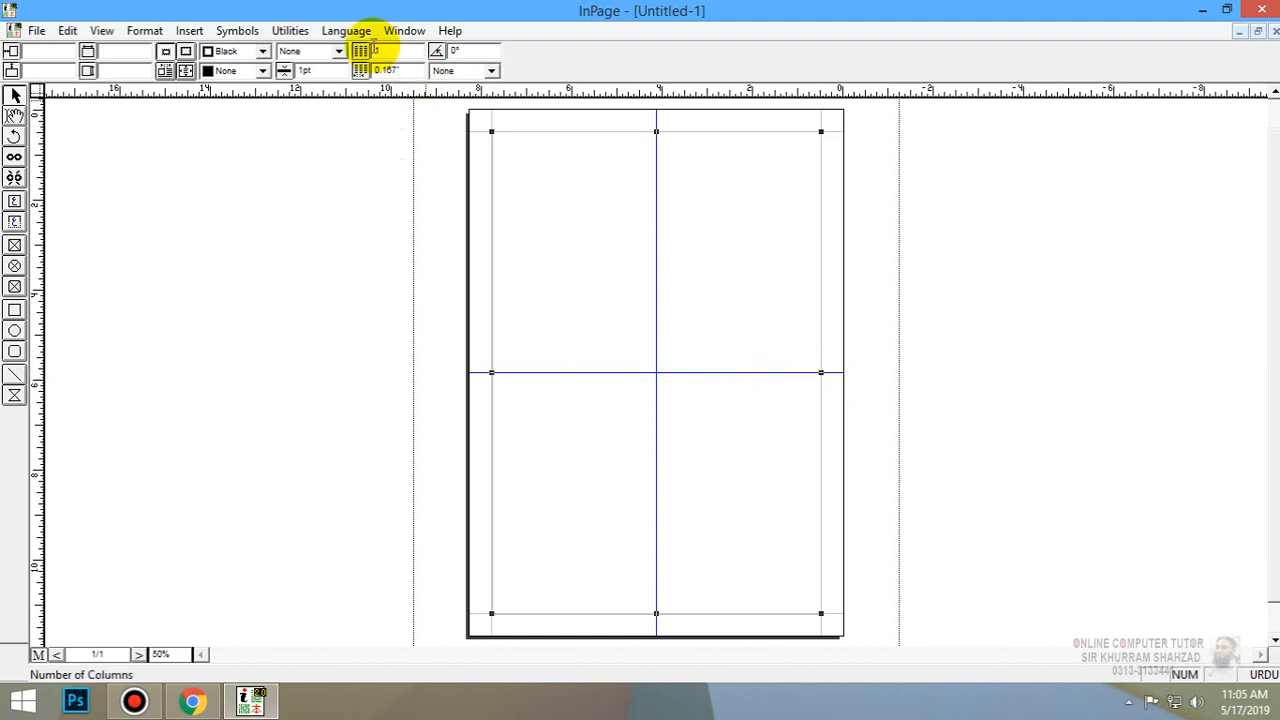
{"action": "left_click", "coordinate": [122, 54]}
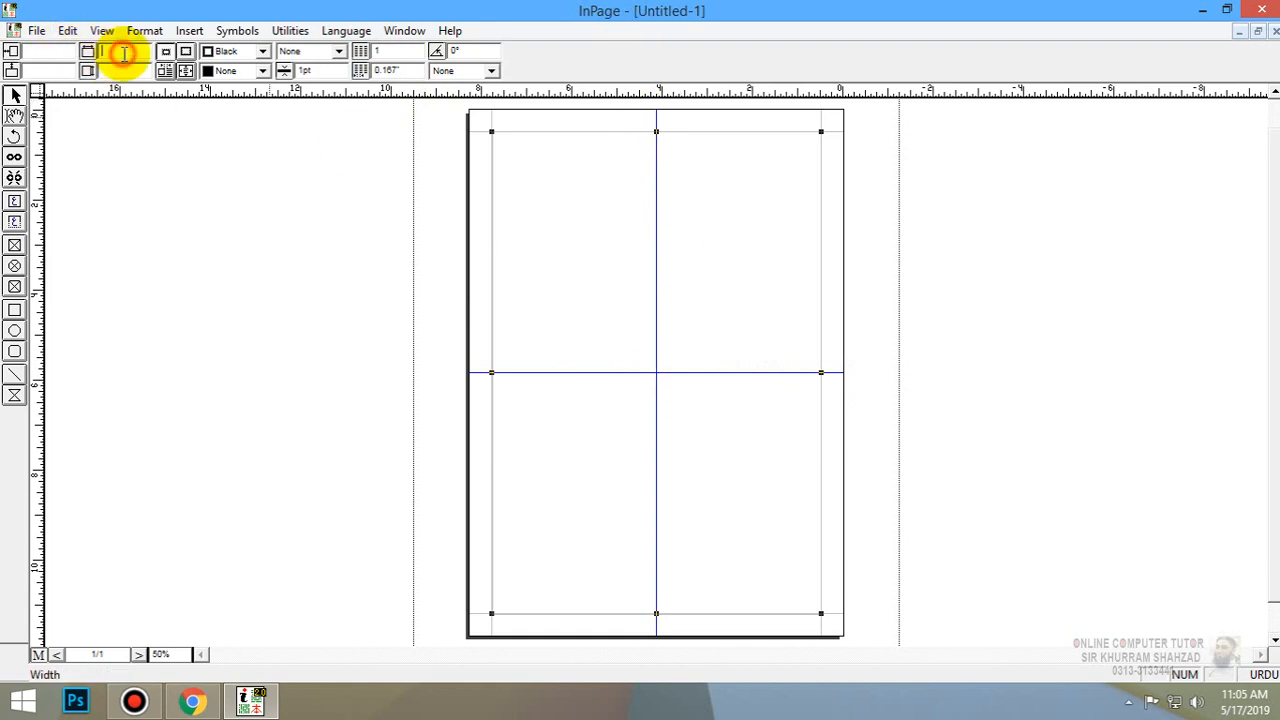
{"action": "type", "text": "6"}
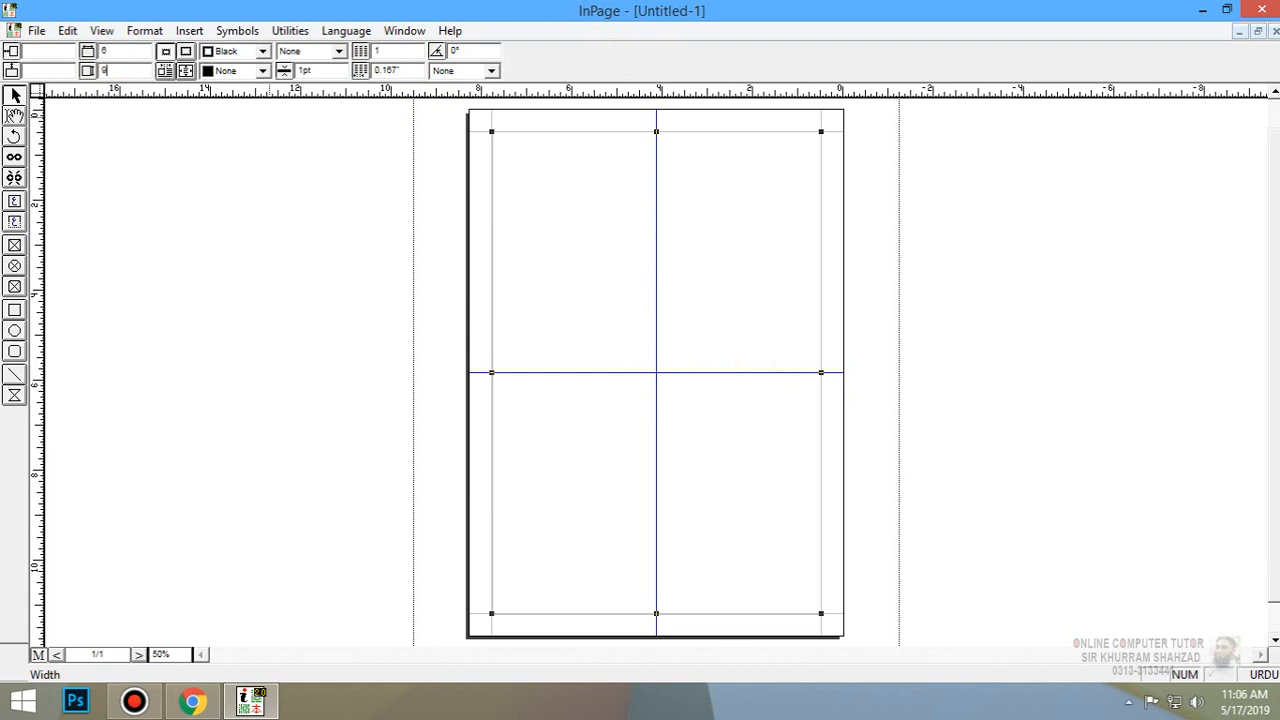
{"action": "left_click", "coordinate": [886, 285]}
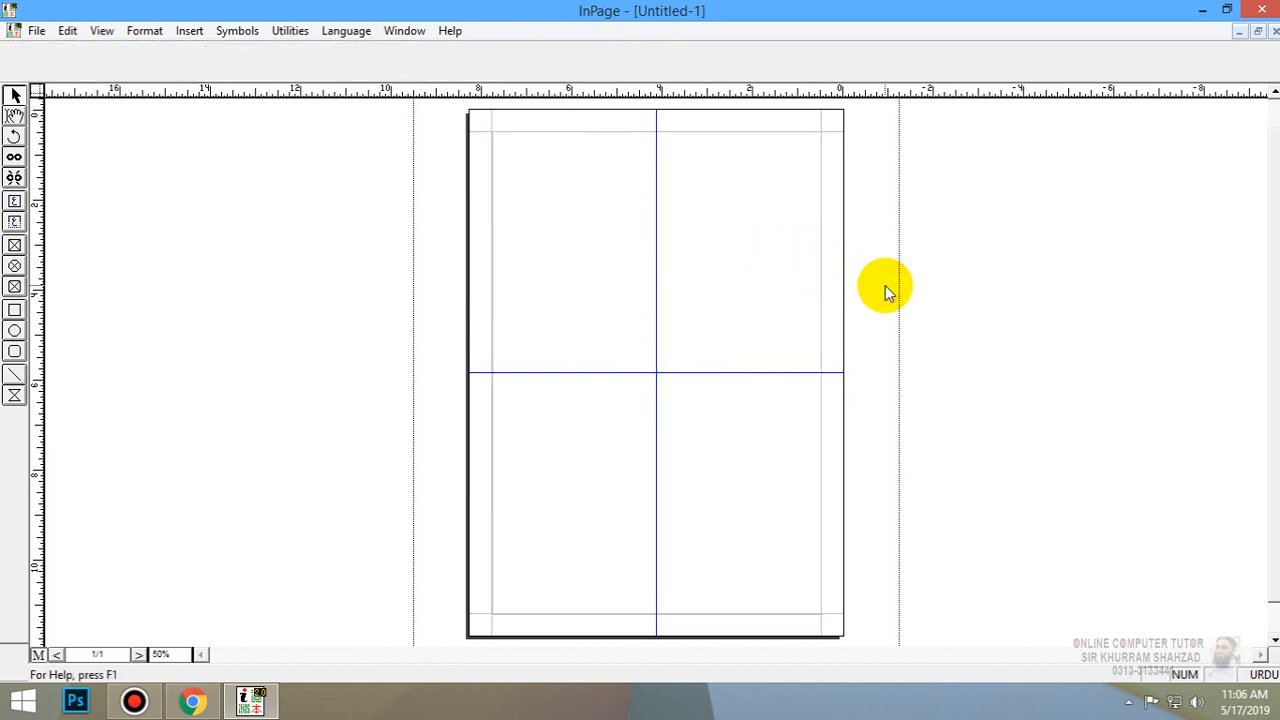
- Select the master page's text frame and set its width to 6 inches and its height to 9 inches
{"action": "left_click", "coordinate": [520, 183]}
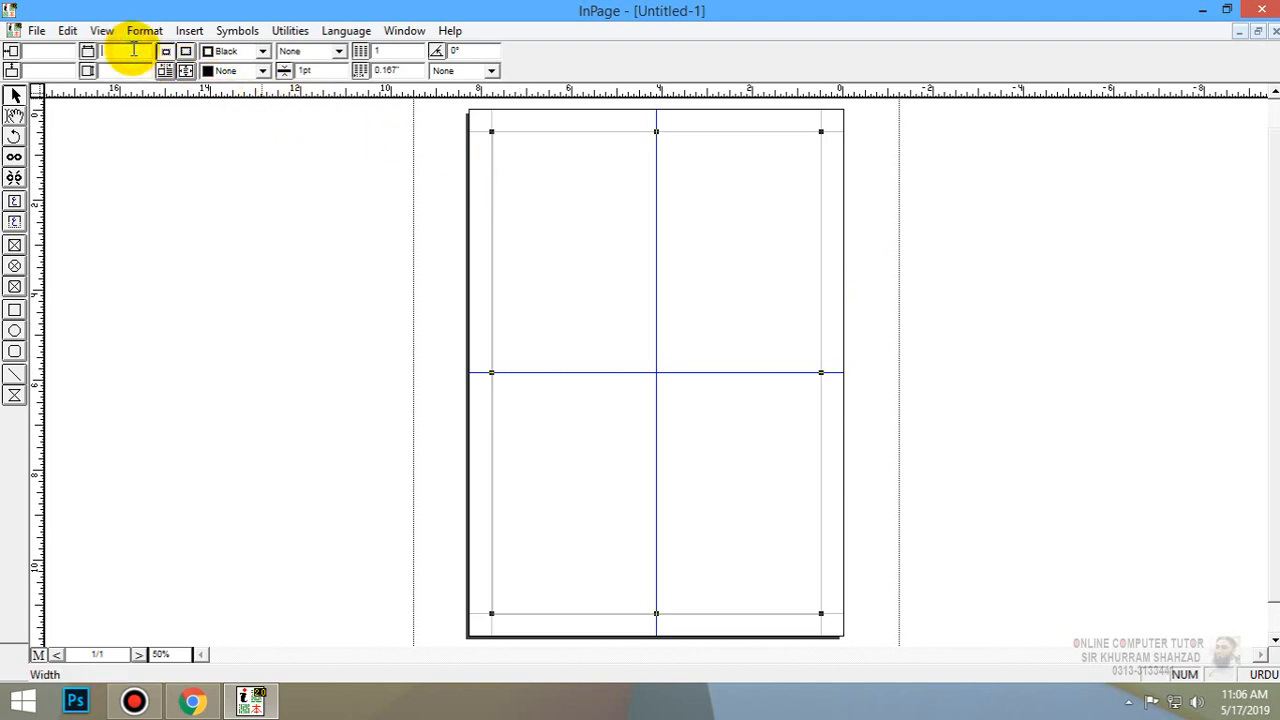
{"action": "type", "text": "9"}
{"action": "key", "text": "Return"}
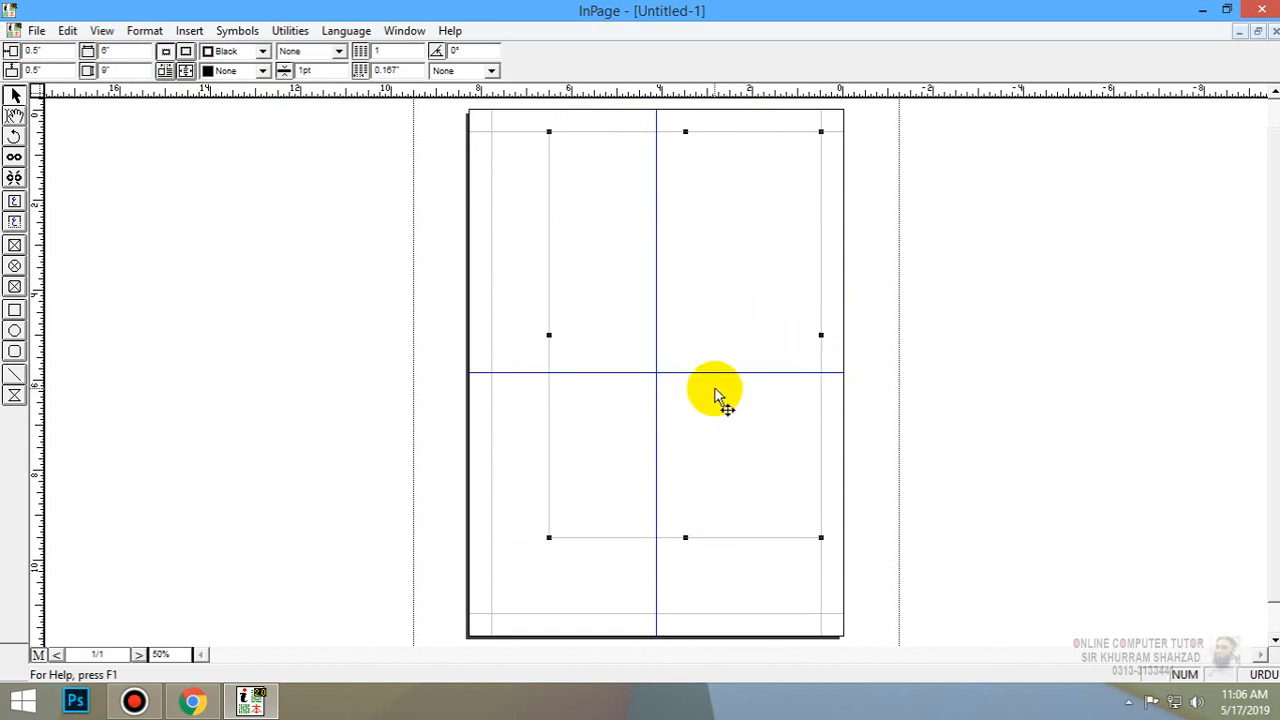
- Nudge the text frame left to about 1.169 inches so its middle handles meet the vertical centre guide
{"action": "key", "text": "Left"}
{"action": "key", "text": "Left"}
{"action": "key", "text": "Left"}
{"action": "key", "text": "Left"}
{"action": "key", "text": "Left"}
{"action": "key", "text": "Left"}
{"action": "key", "text": "Left"}
{"action": "key", "text": "Left"}
{"action": "key", "text": "Left"}
{"action": "key", "text": "Left"}
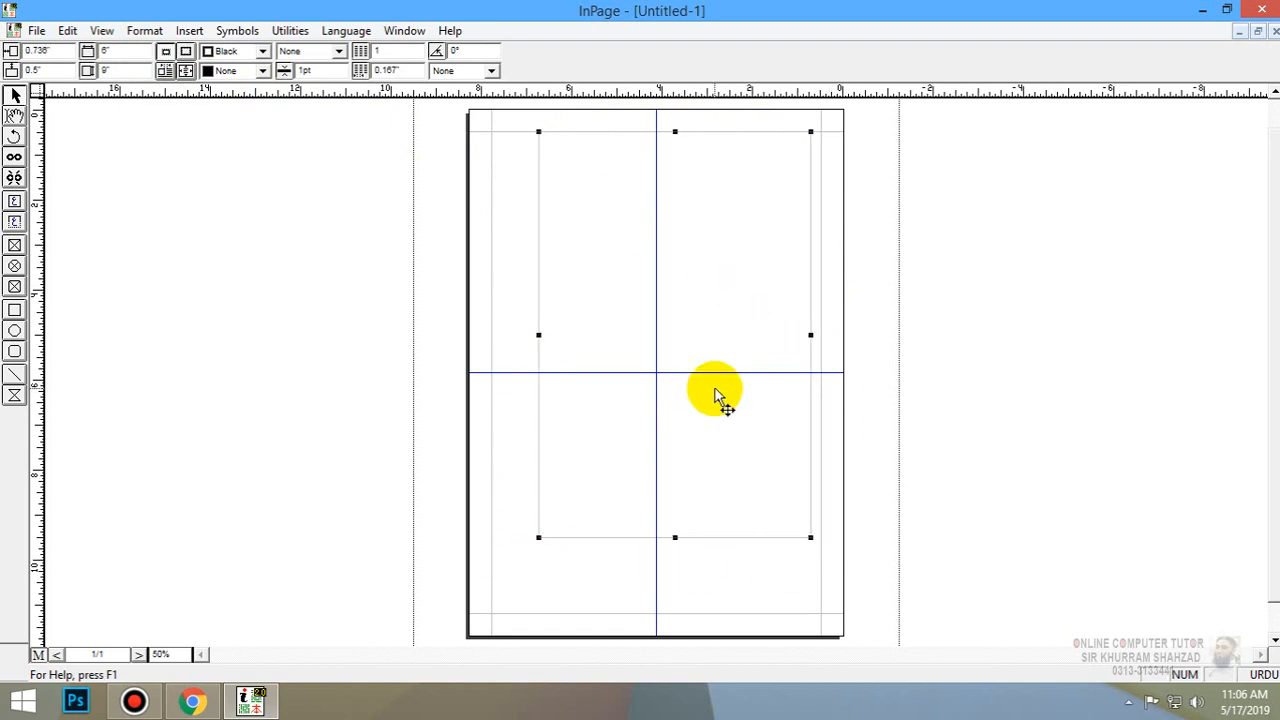
{"action": "key", "text": "Left"}
{"action": "key", "text": "Left"}
{"action": "key", "text": "Left"}
{"action": "key", "text": "Left"}
{"action": "key", "text": "Left"}
{"action": "key", "text": "Left"}
{"action": "key", "text": "Left"}
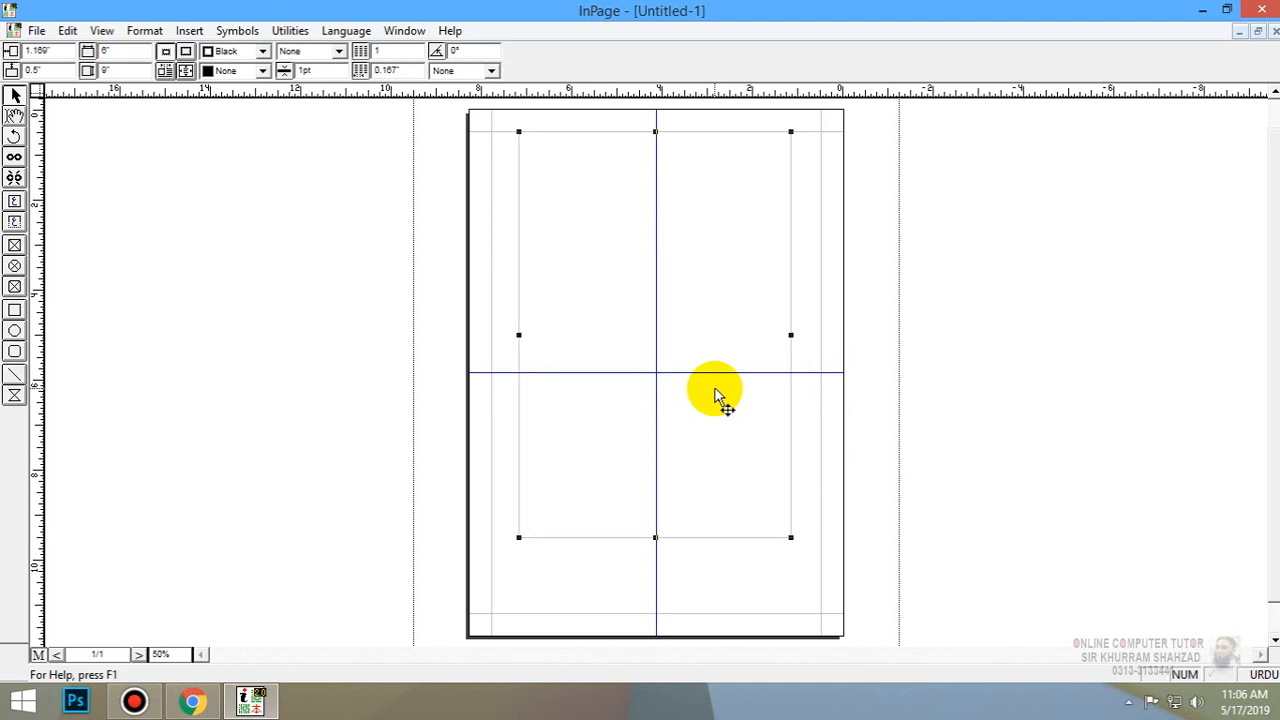
- Nudge the text frame down to 1.331 inches onto the horizontal centre guide and fine-tune its horizontal position to 1.15 inches
{"action": "key", "text": "Down"}
{"action": "key", "text": "Down"}
{"action": "key", "text": "Down"}
{"action": "key", "text": "Down"}
{"action": "key", "text": "Down"}
{"action": "key", "text": "Down"}
{"action": "key", "text": "Down"}
{"action": "key", "text": "Down"}
{"action": "key", "text": "Down"}
{"action": "key", "text": "Down"}
{"action": "key", "text": "Down"}
{"action": "key", "text": "Down"}
{"action": "key", "text": "Down"}
{"action": "key", "text": "Down"}
{"action": "key", "text": "Down"}
{"action": "key", "text": "Down"}
{"action": "key", "text": "Down"}
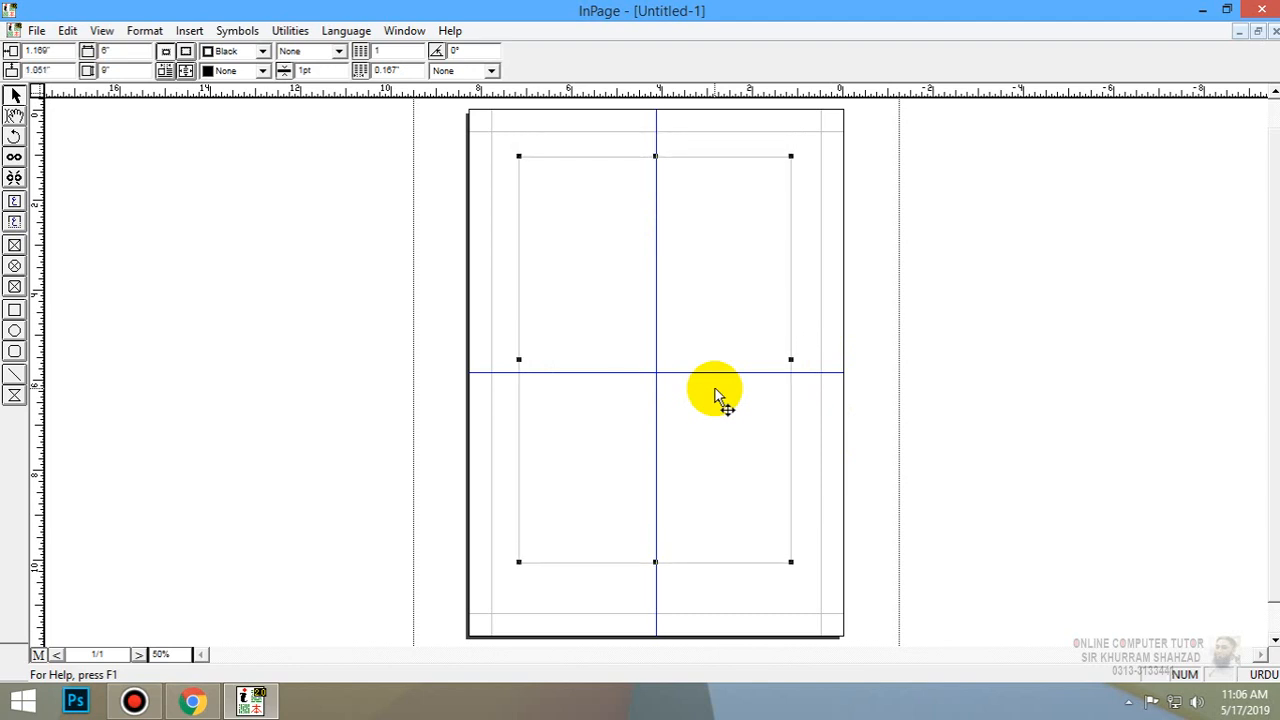
{"action": "key", "text": "Down"}
{"action": "key", "text": "Down"}
{"action": "key", "text": "Down"}
{"action": "key", "text": "Down"}
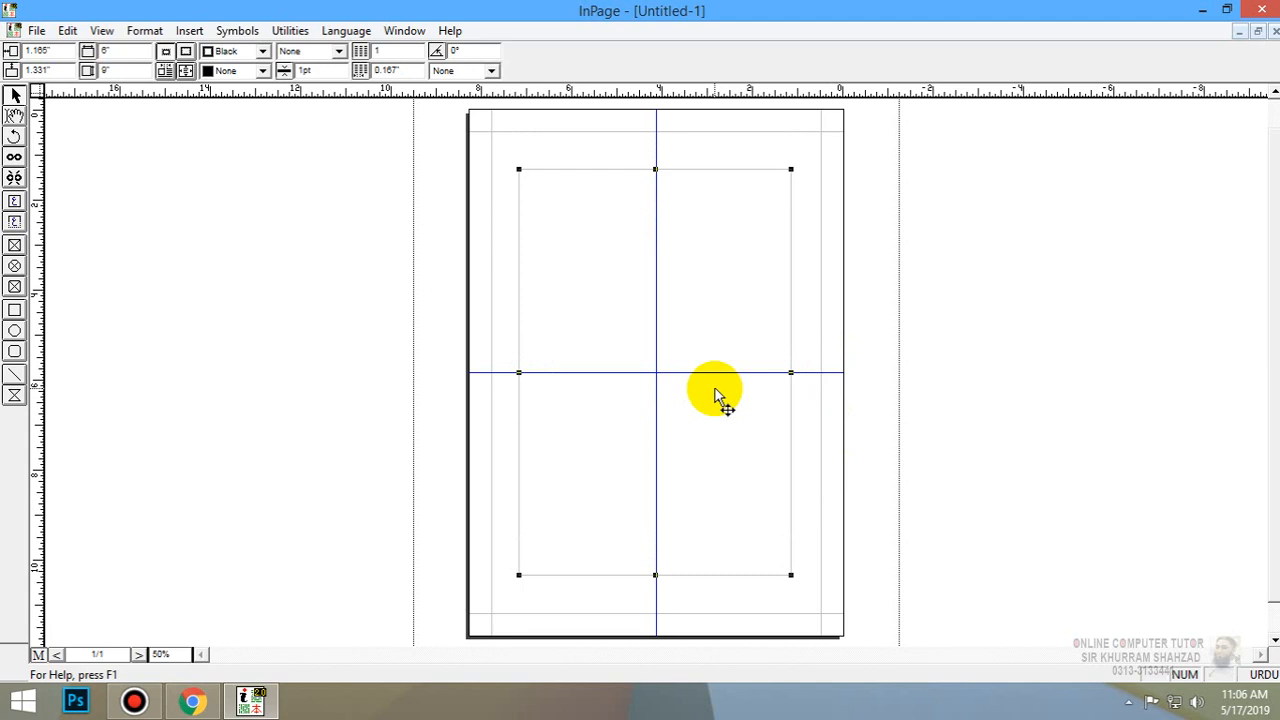
{"action": "key", "text": "Right"}
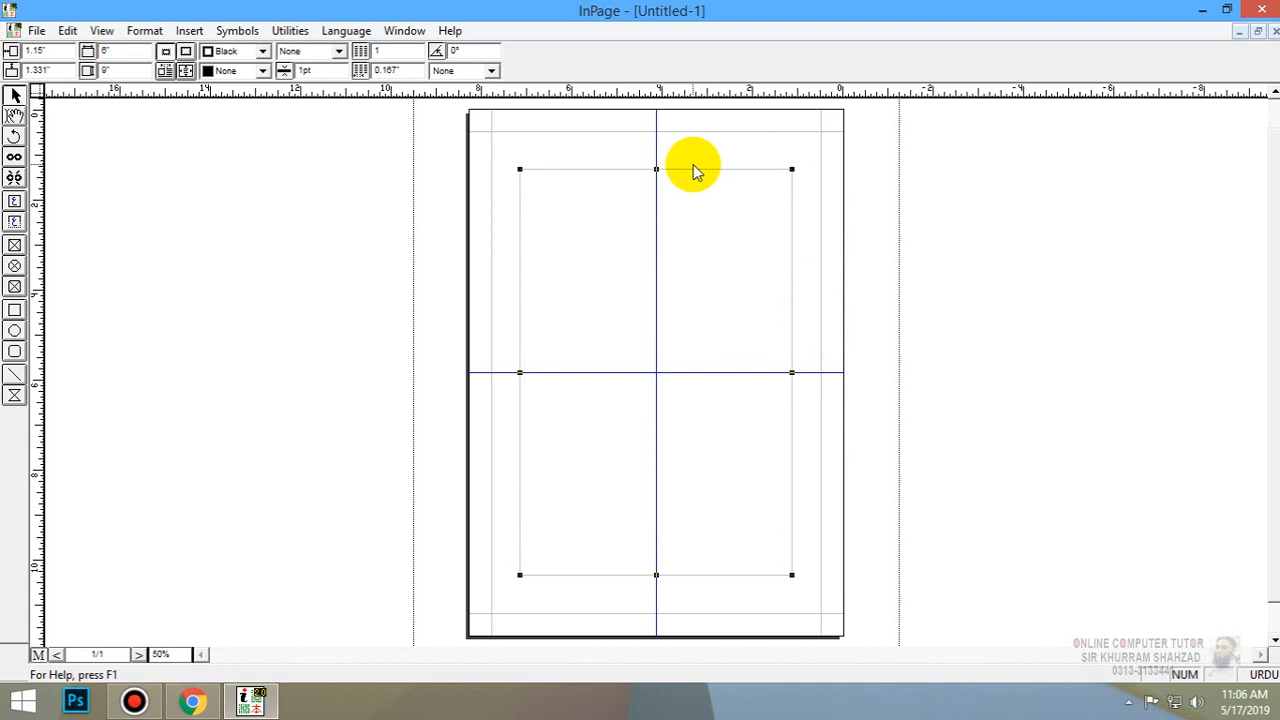
- Show the upper part of the master page at 100% zoom and reselect the centred text frame
{"action": "key", "text": "ctrl+1"}
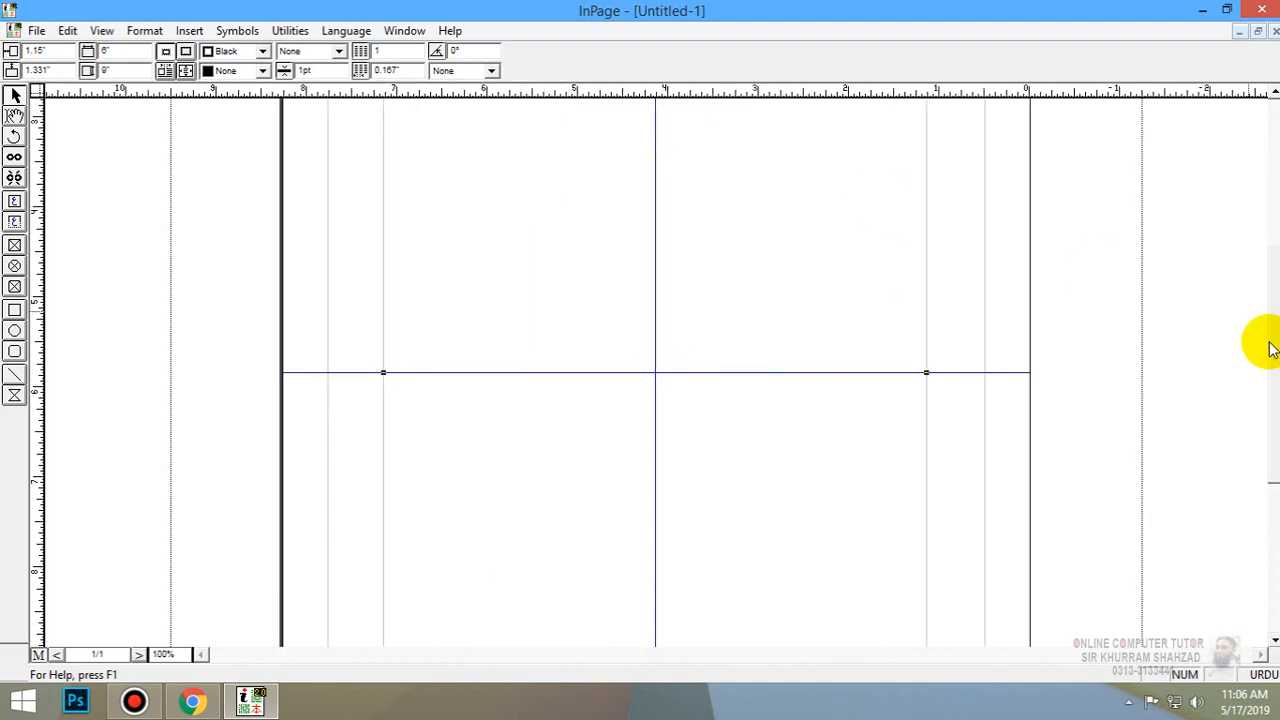
{"action": "left_click_drag", "start_coordinate": [1272, 343], "coordinate": [1274, 199]}
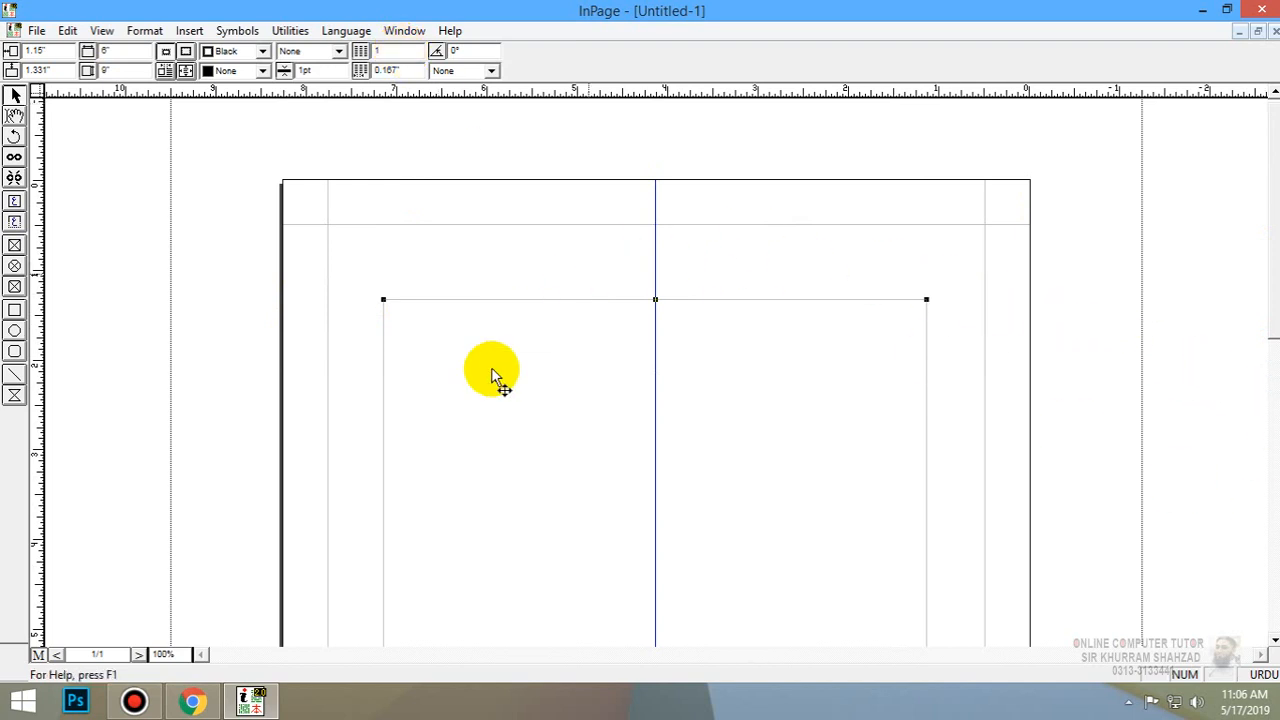
{"action": "left_click", "coordinate": [15, 223]}
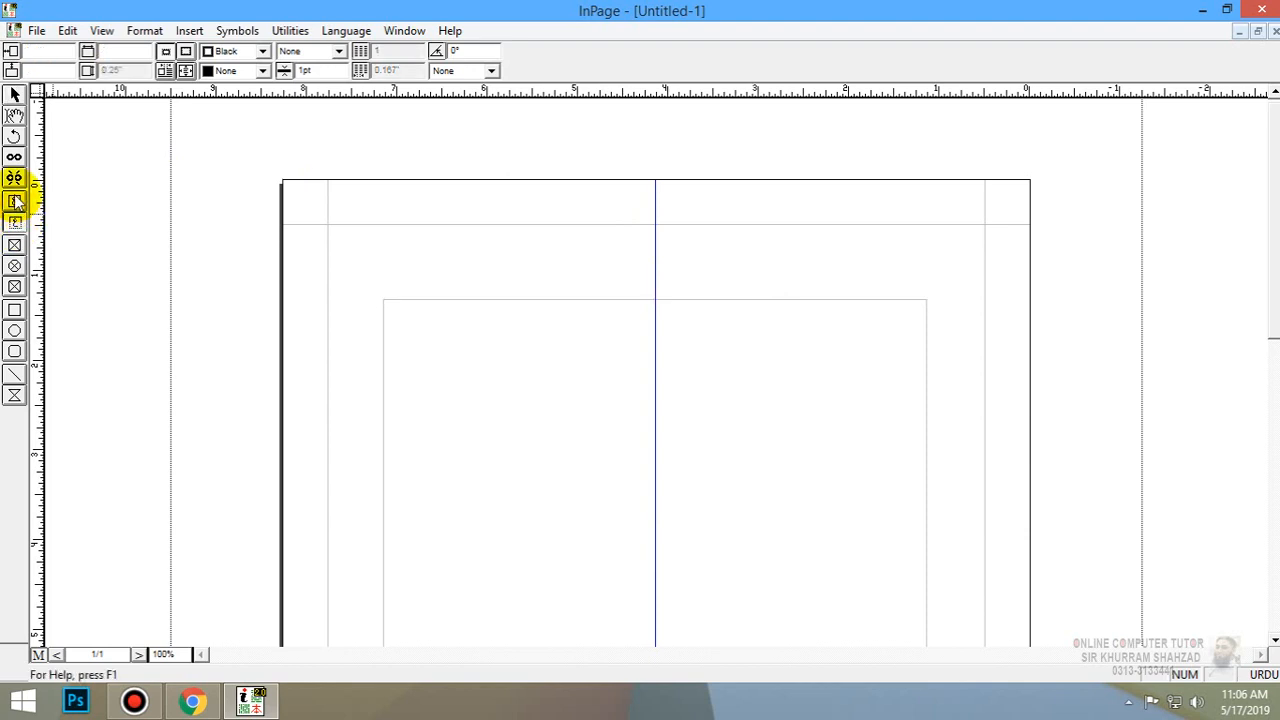
{"action": "left_click", "coordinate": [16, 202]}
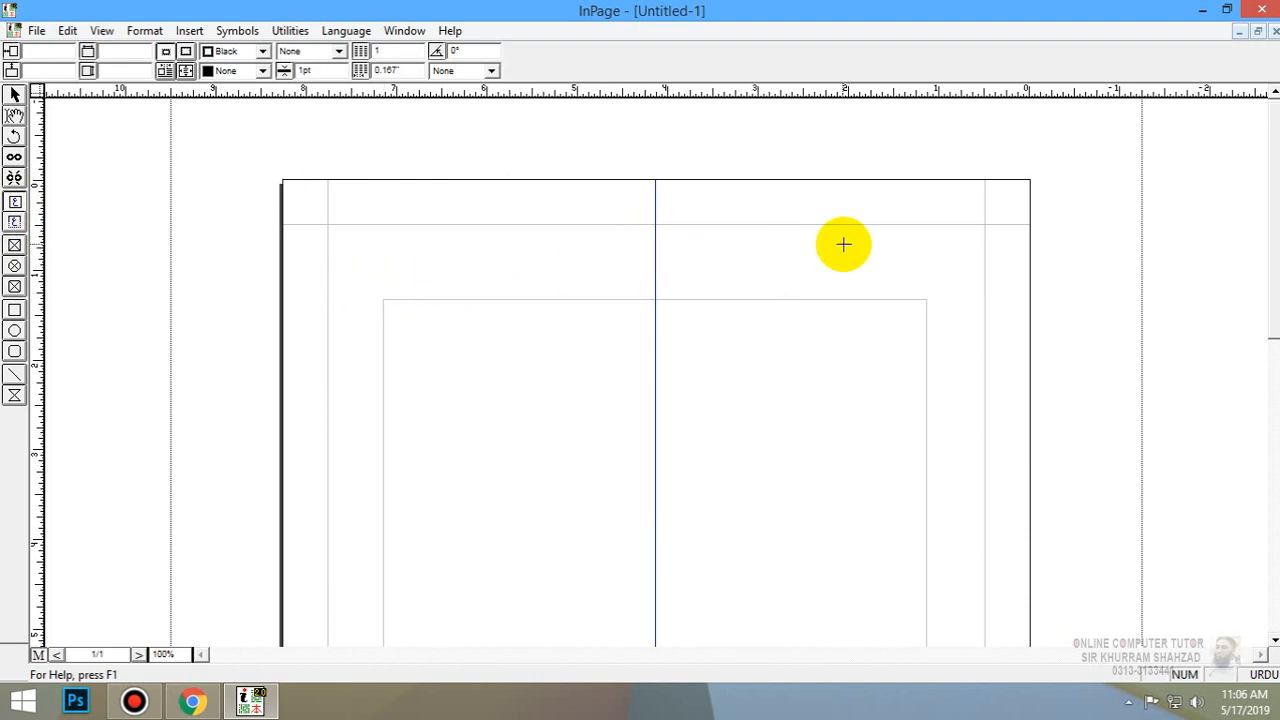
{"action": "left_click", "coordinate": [15, 95]}
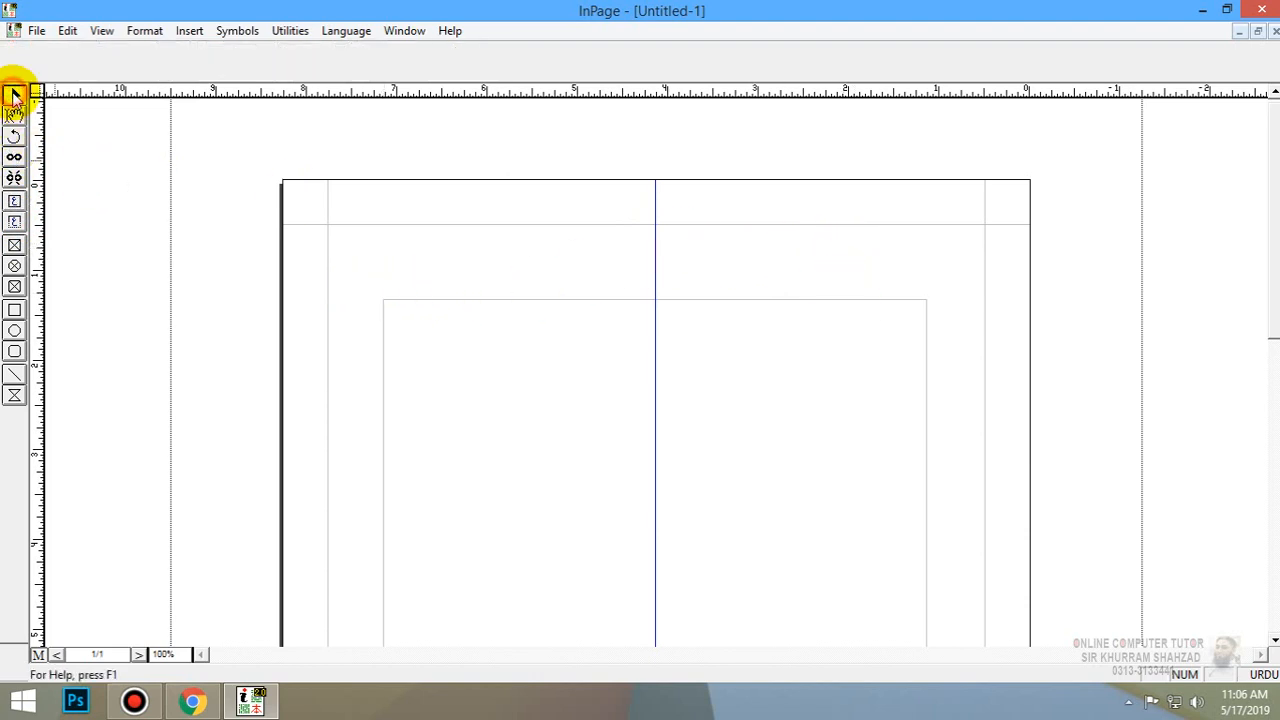
{"action": "left_click", "coordinate": [394, 357]}
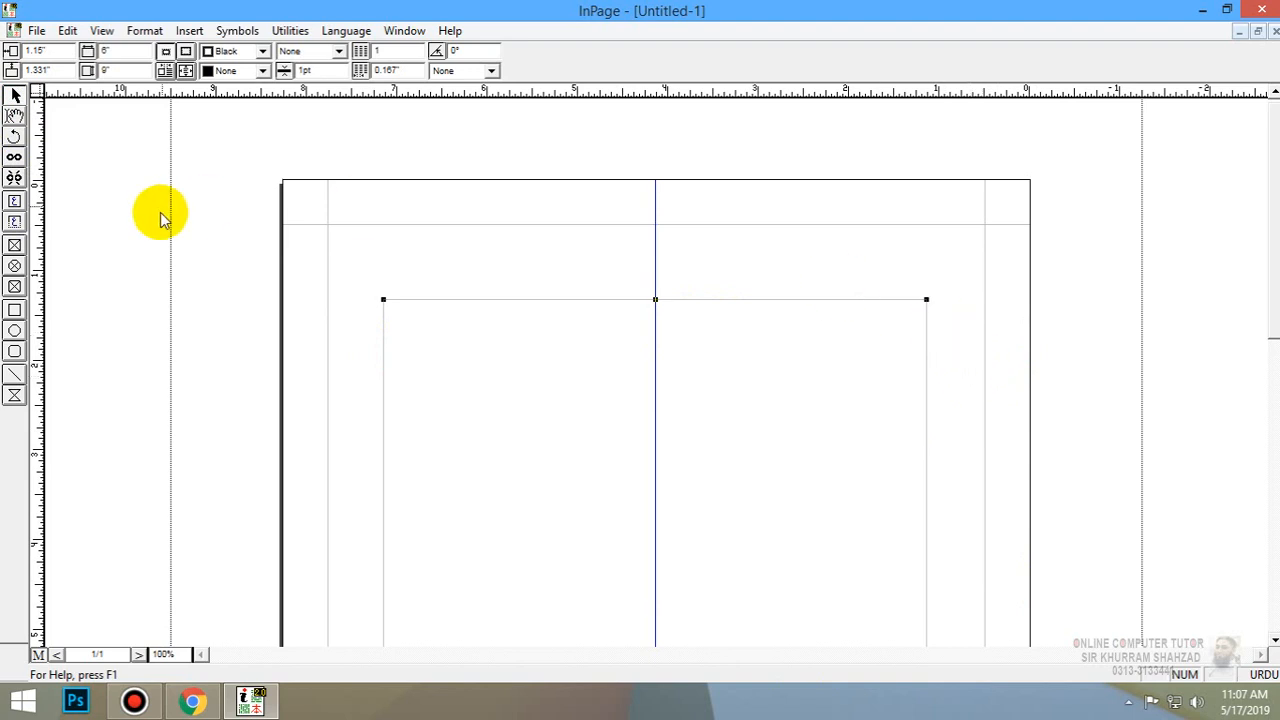
{"action": "left_click", "coordinate": [483, 309]}
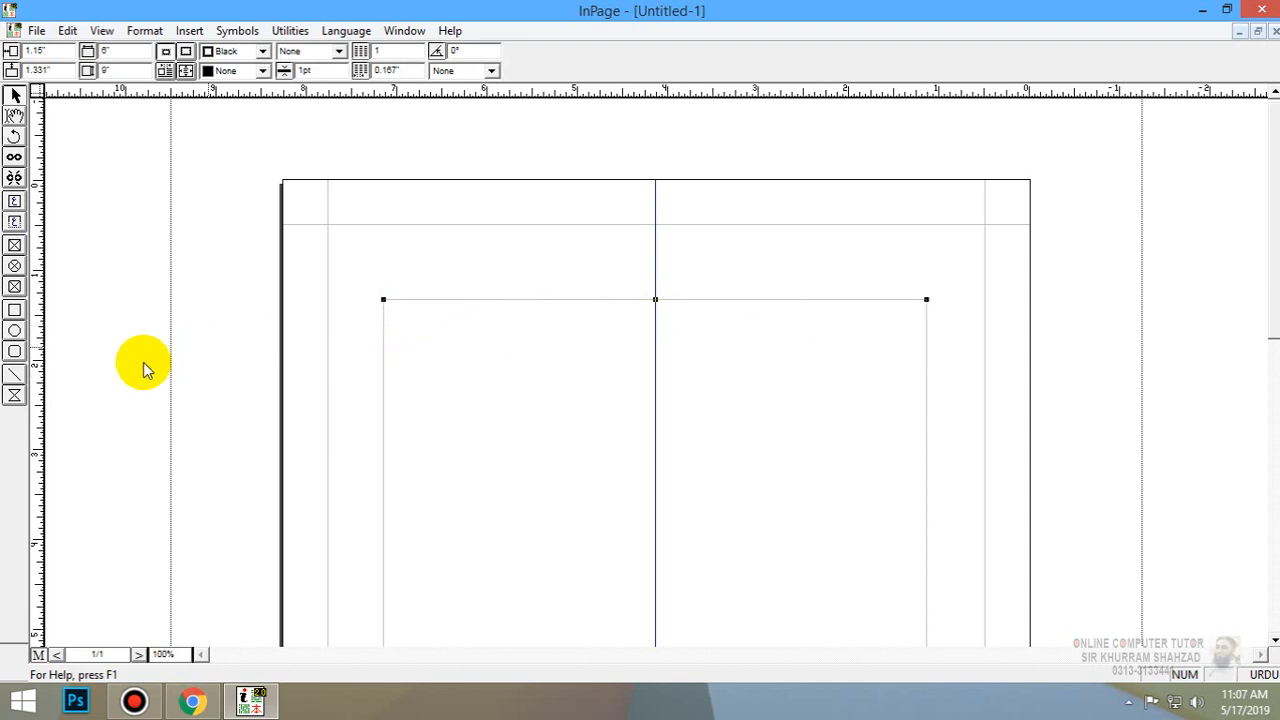
- Draw a line about 6 inches long across the text frame's top edge and give it the dash-dot style
{"action": "left_click", "coordinate": [16, 376]}
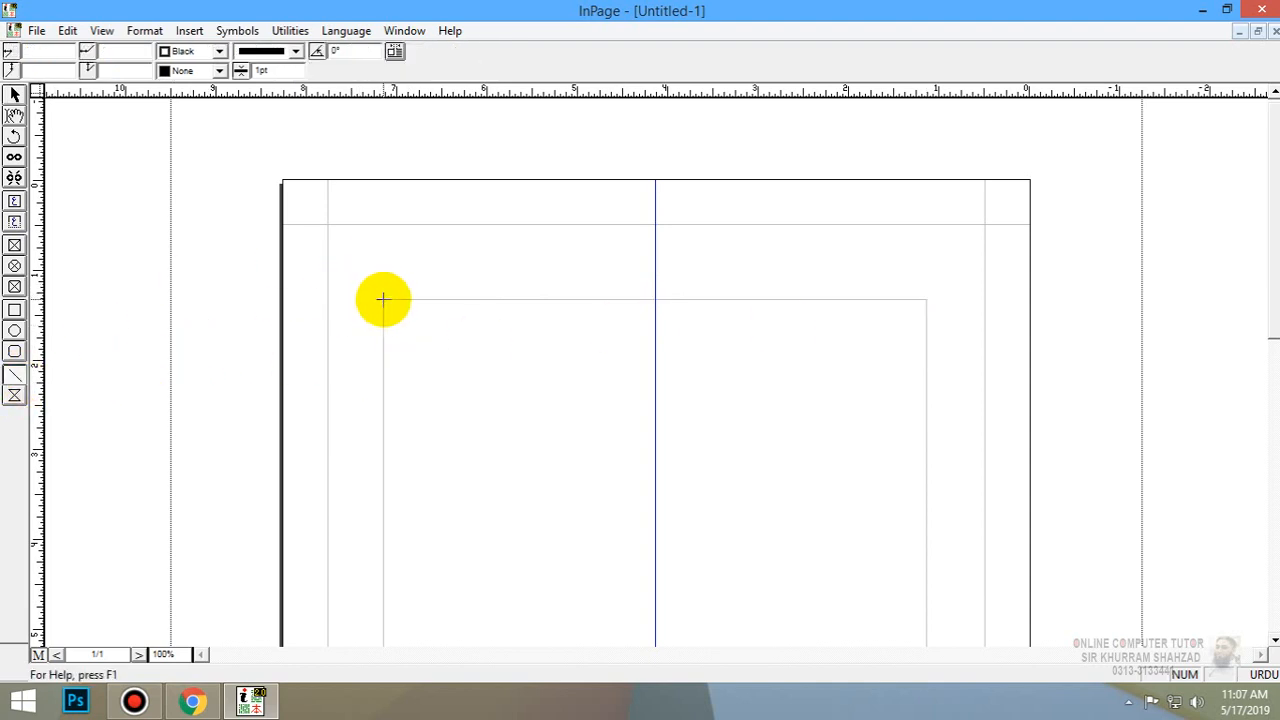
{"action": "left_click_drag", "start_coordinate": [385, 297], "coordinate": [923, 287]}
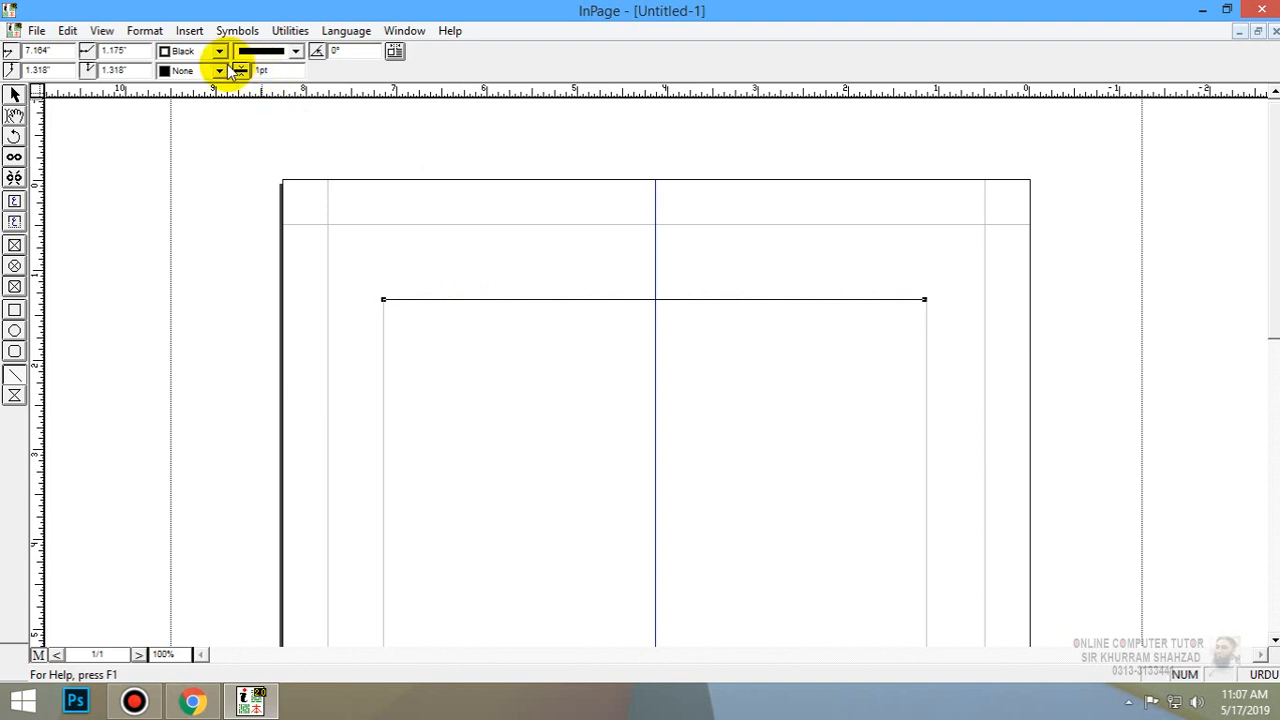
{"action": "left_click", "coordinate": [296, 51]}
{"action": "left_click", "coordinate": [299, 113]}
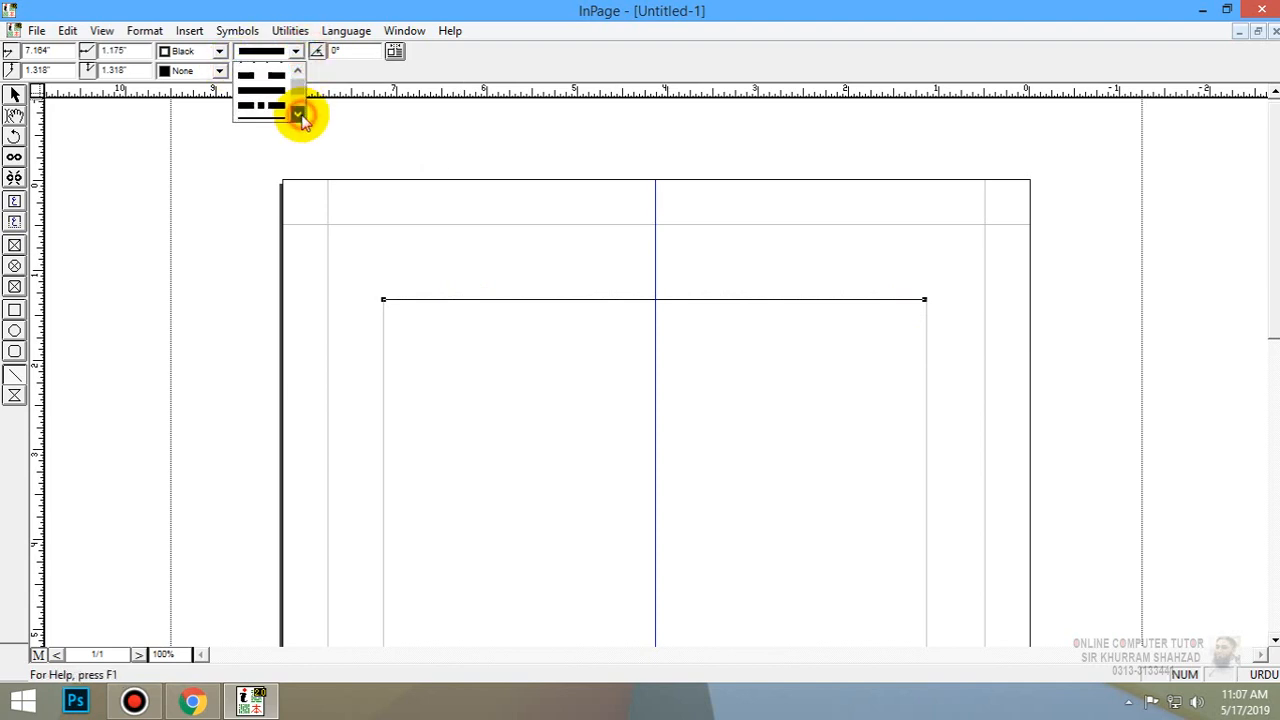
{"action": "left_click", "coordinate": [267, 91]}
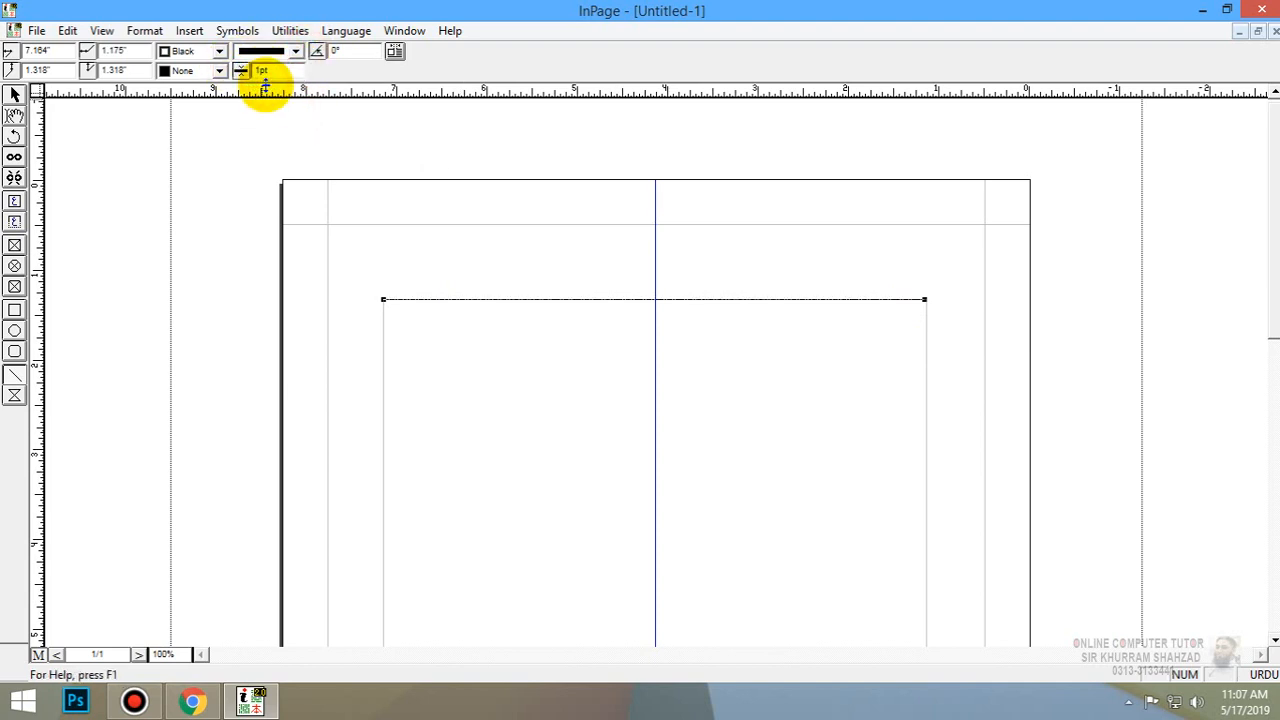
- Try a 2 pt thickness for the dash-dot line, raise it to 4 pt, and reselect the text frame beneath it
{"action": "left_click", "coordinate": [284, 69]}
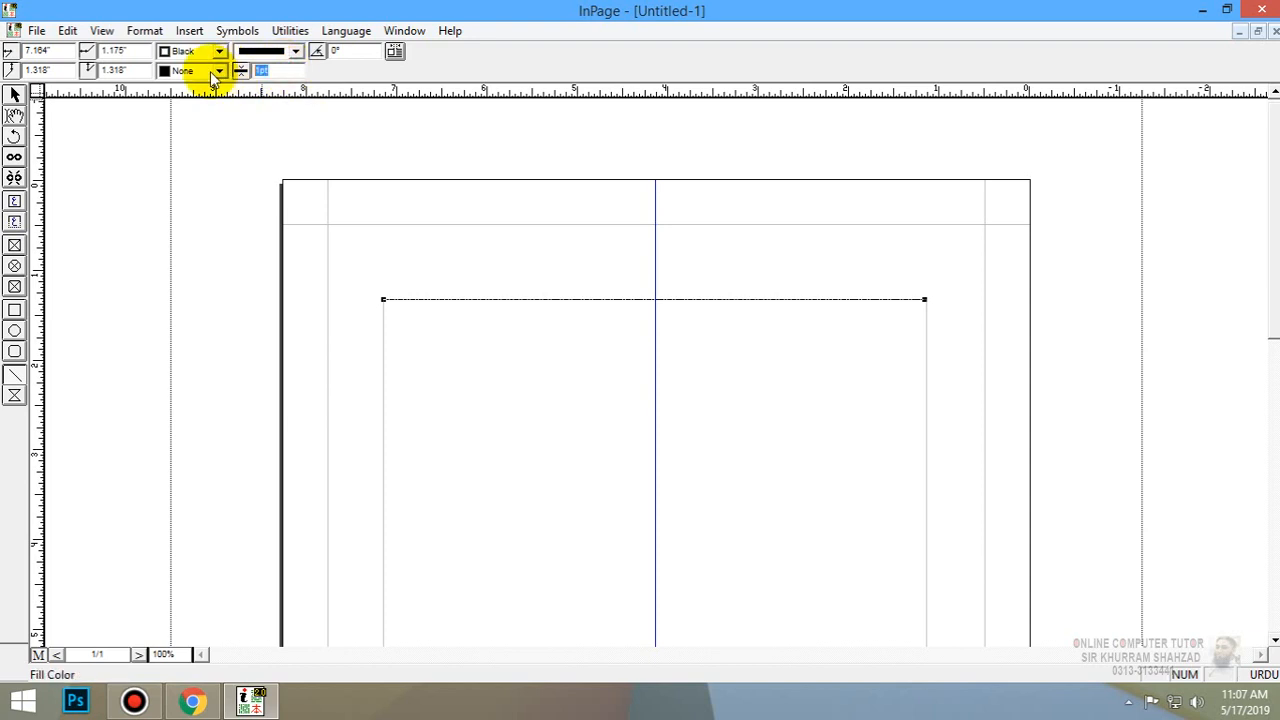
{"action": "type", "text": "2"}
{"action": "key", "text": "Return"}
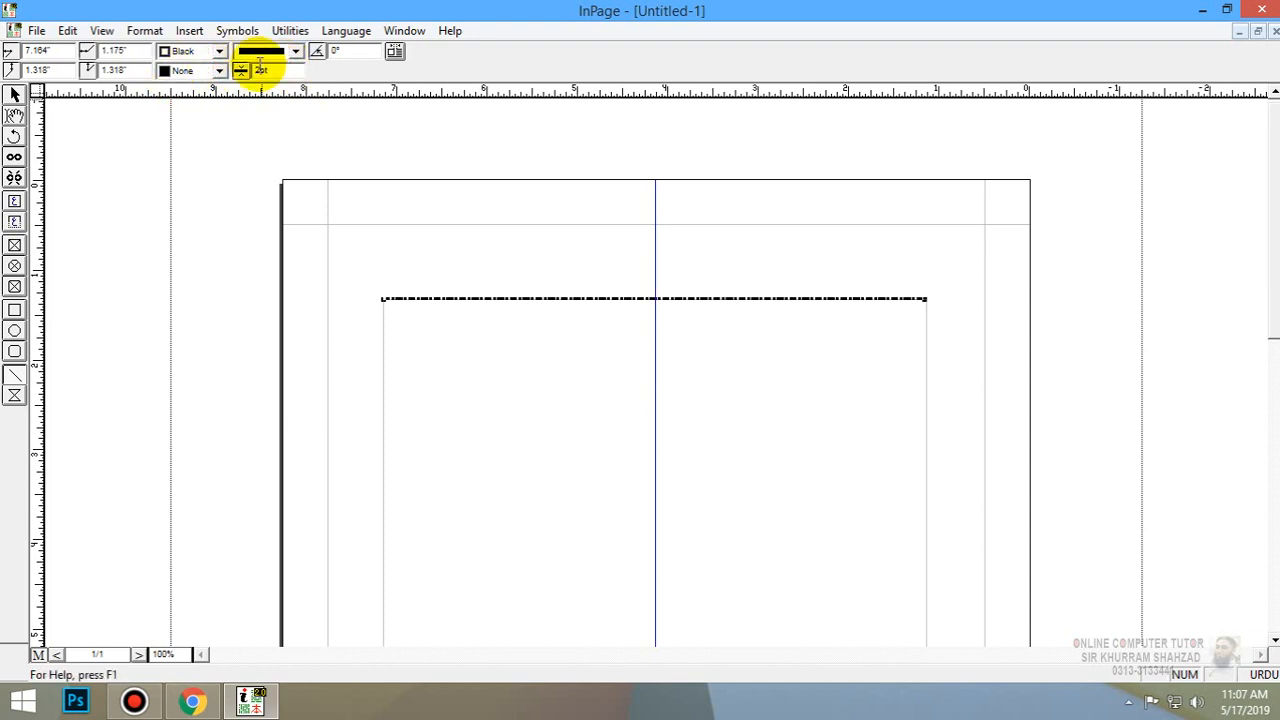
{"action": "left_click_drag", "start_coordinate": [276, 74], "coordinate": [250, 77]}
{"action": "type", "text": "4"}
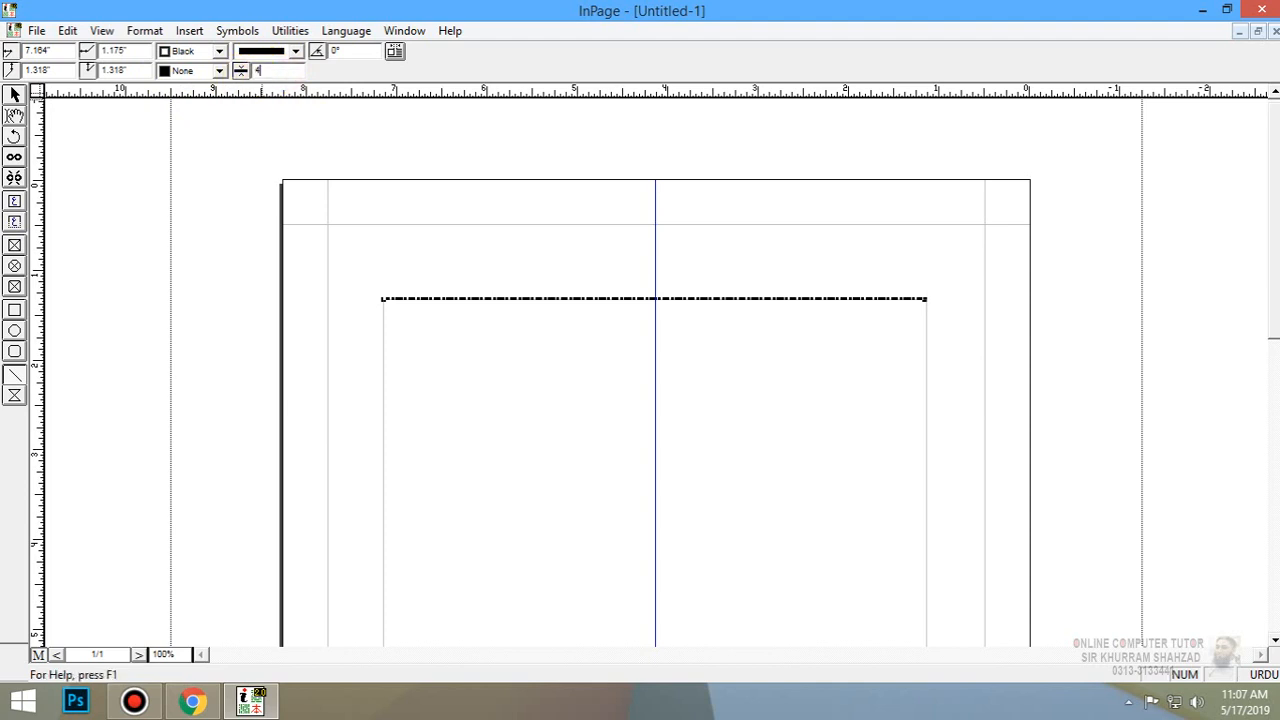
{"action": "key", "text": "Return"}
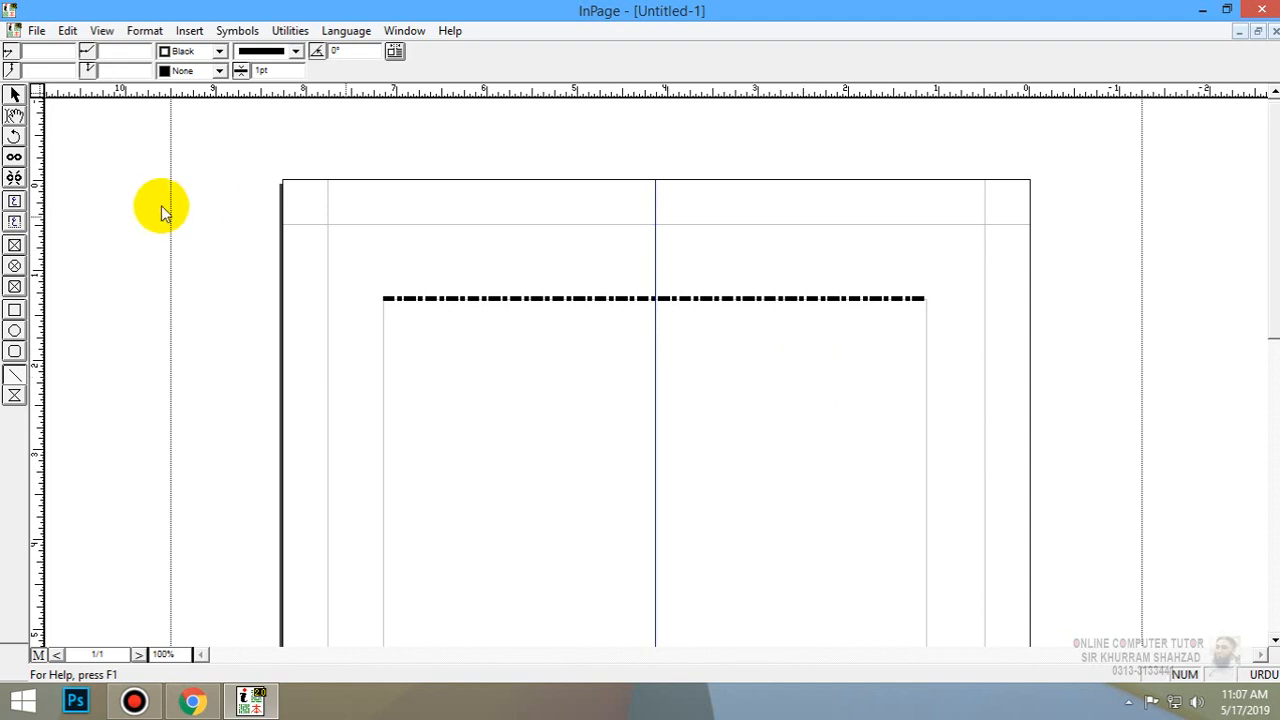
{"action": "left_click", "coordinate": [15, 93]}
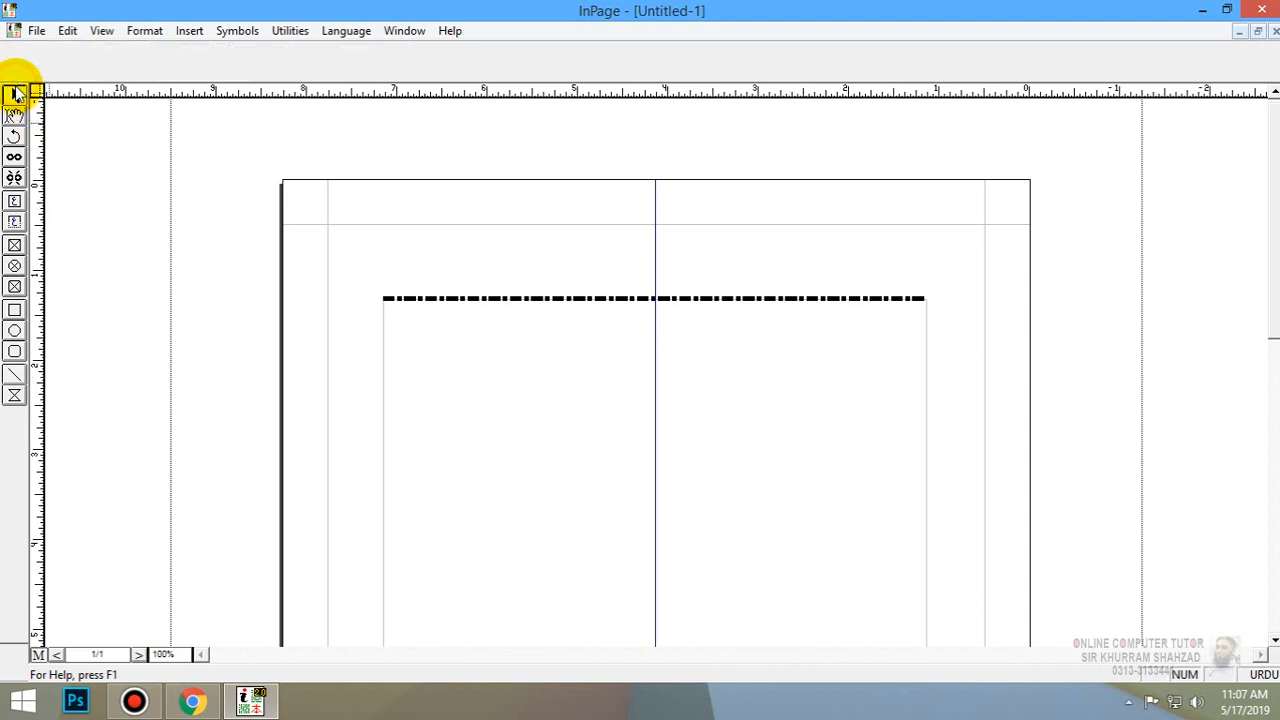
{"action": "left_click", "coordinate": [479, 306]}
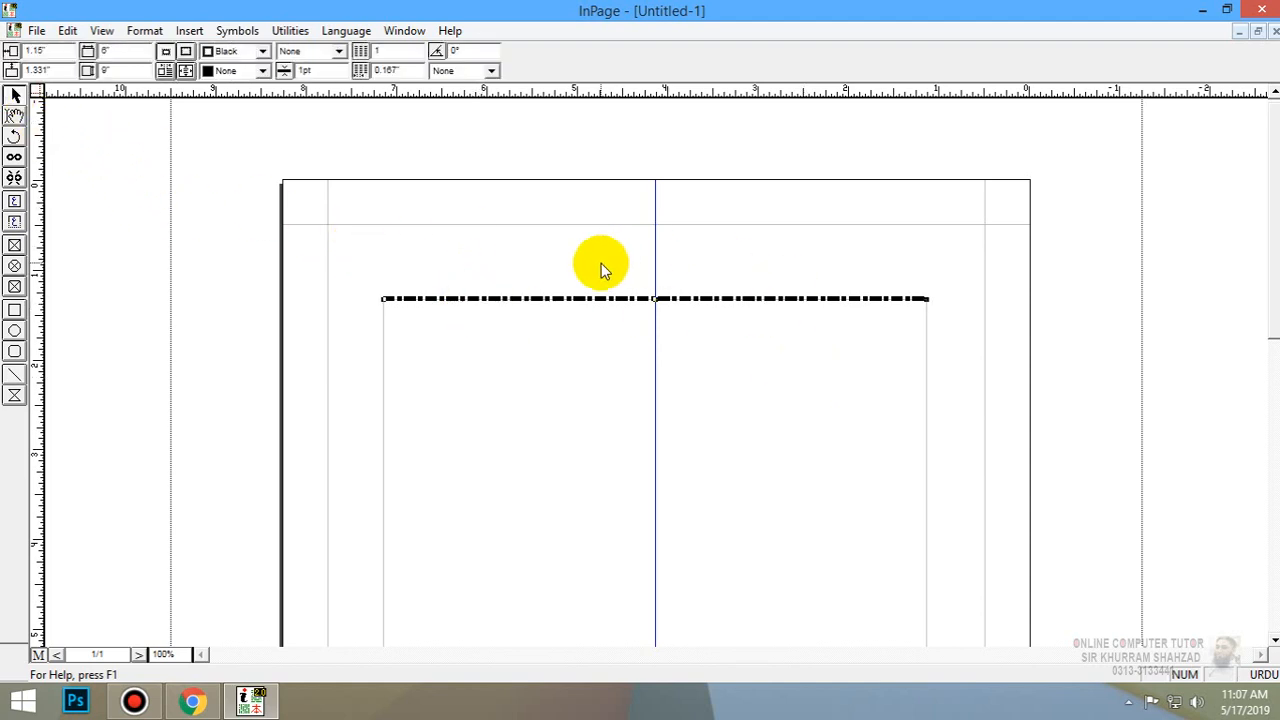
{"action": "left_click", "coordinate": [14, 222]}
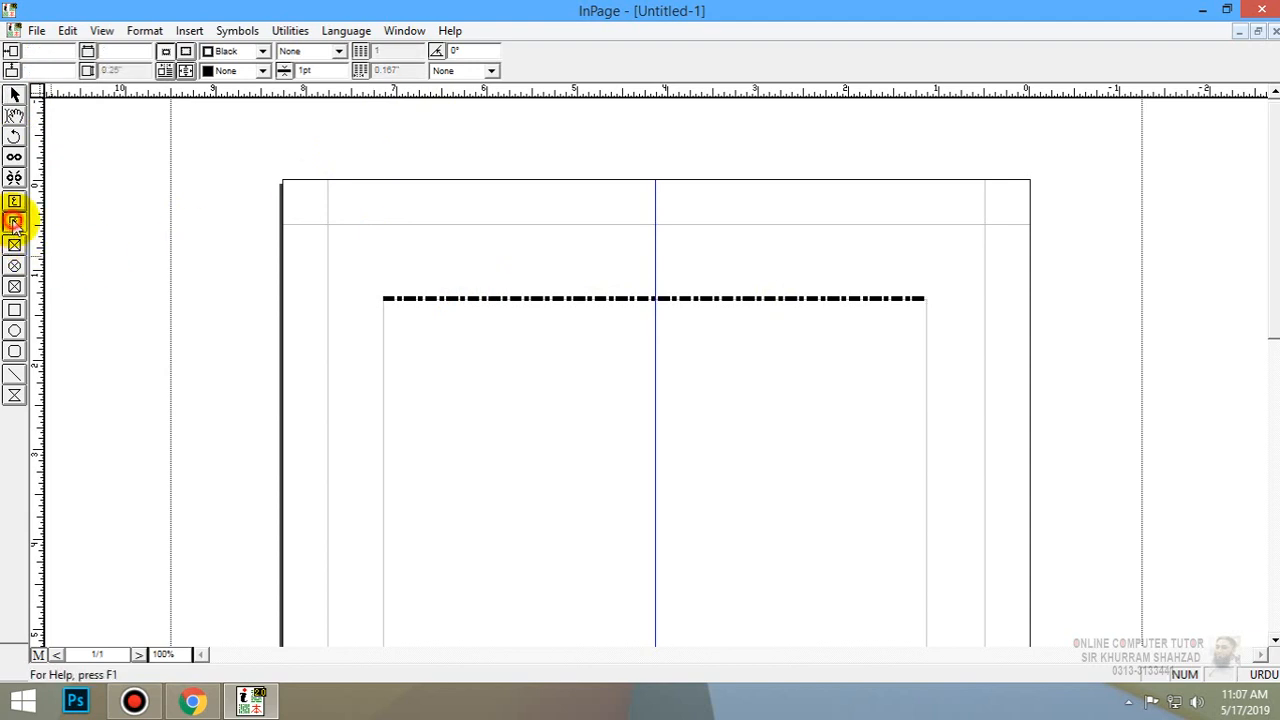
{"action": "left_click_drag", "start_coordinate": [924, 277], "coordinate": [768, 299]}
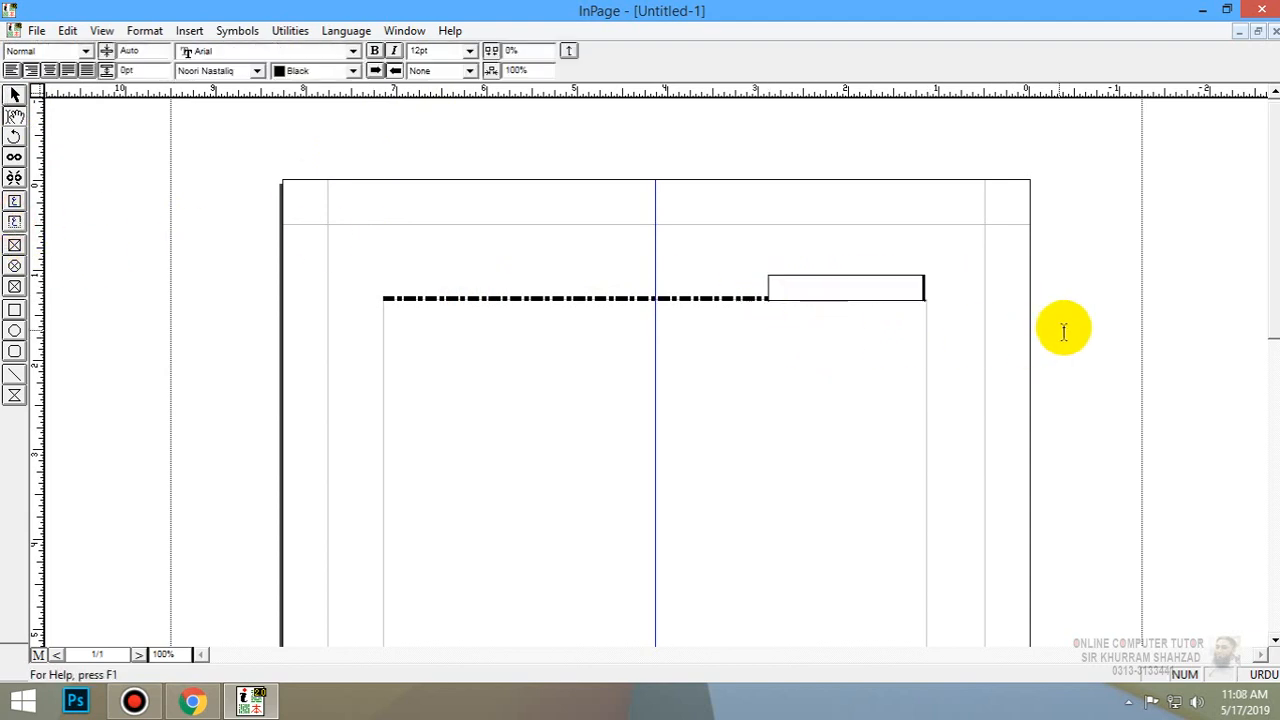
{"action": "left_click", "coordinate": [15, 94]}
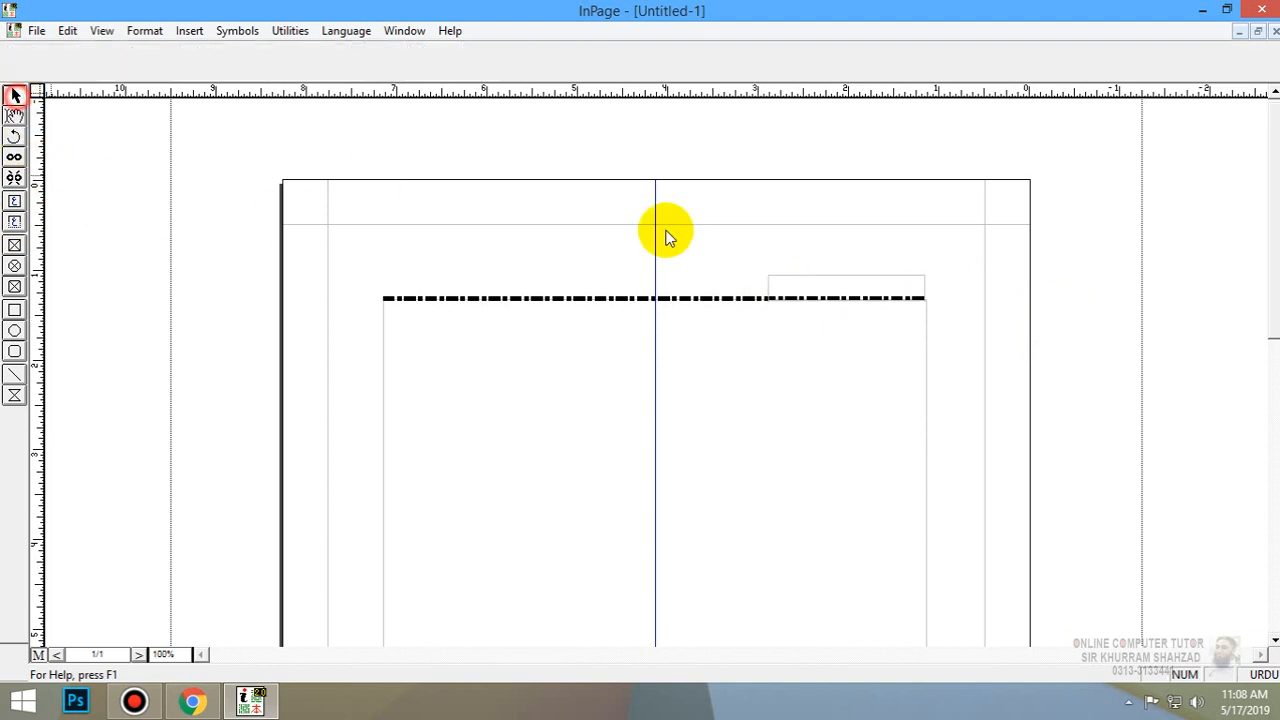
{"action": "left_click", "coordinate": [894, 282]}
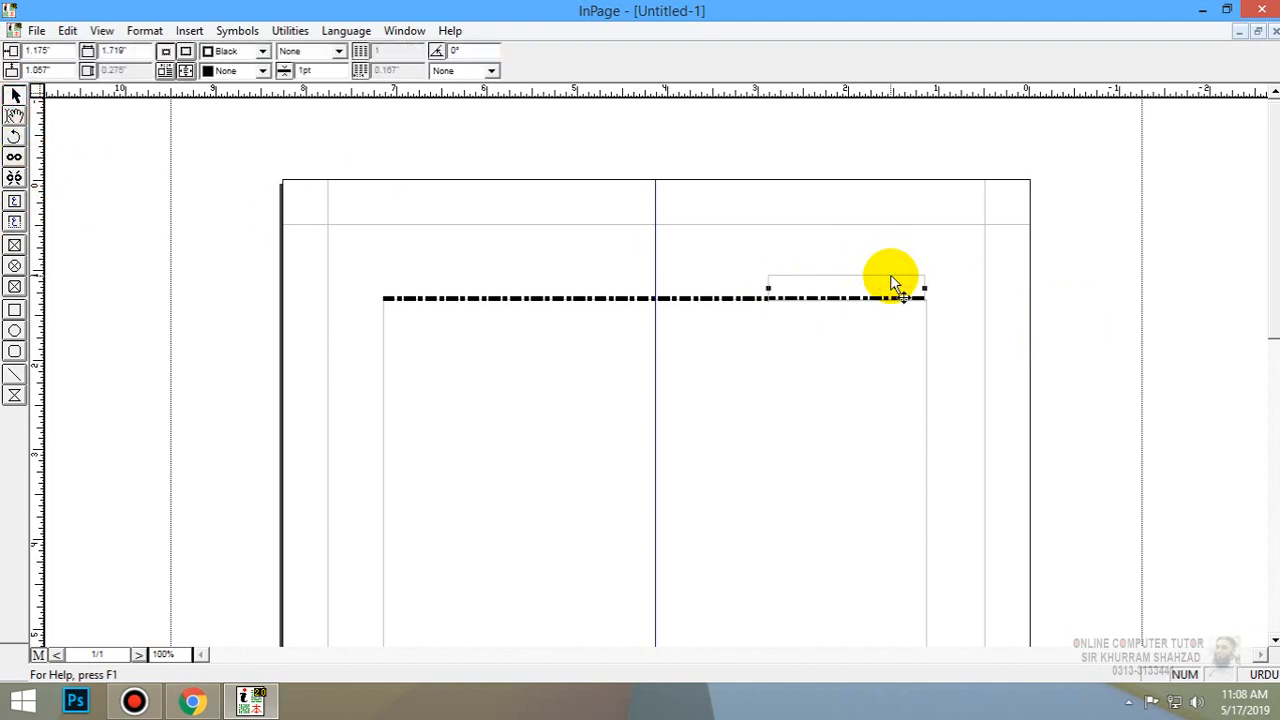
{"action": "left_click_drag", "start_coordinate": [895, 283], "coordinate": [895, 279]}
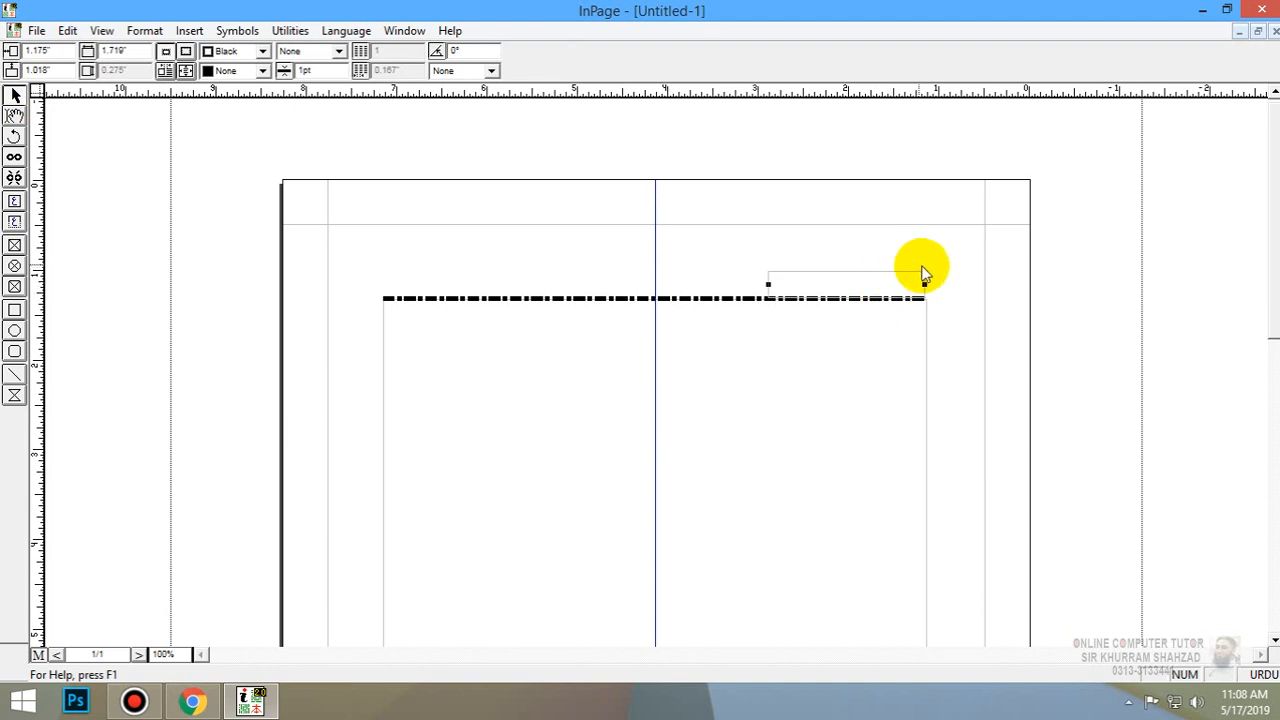
{"action": "key", "text": "Delete"}
{"action": "left_click", "coordinate": [738, 387]}
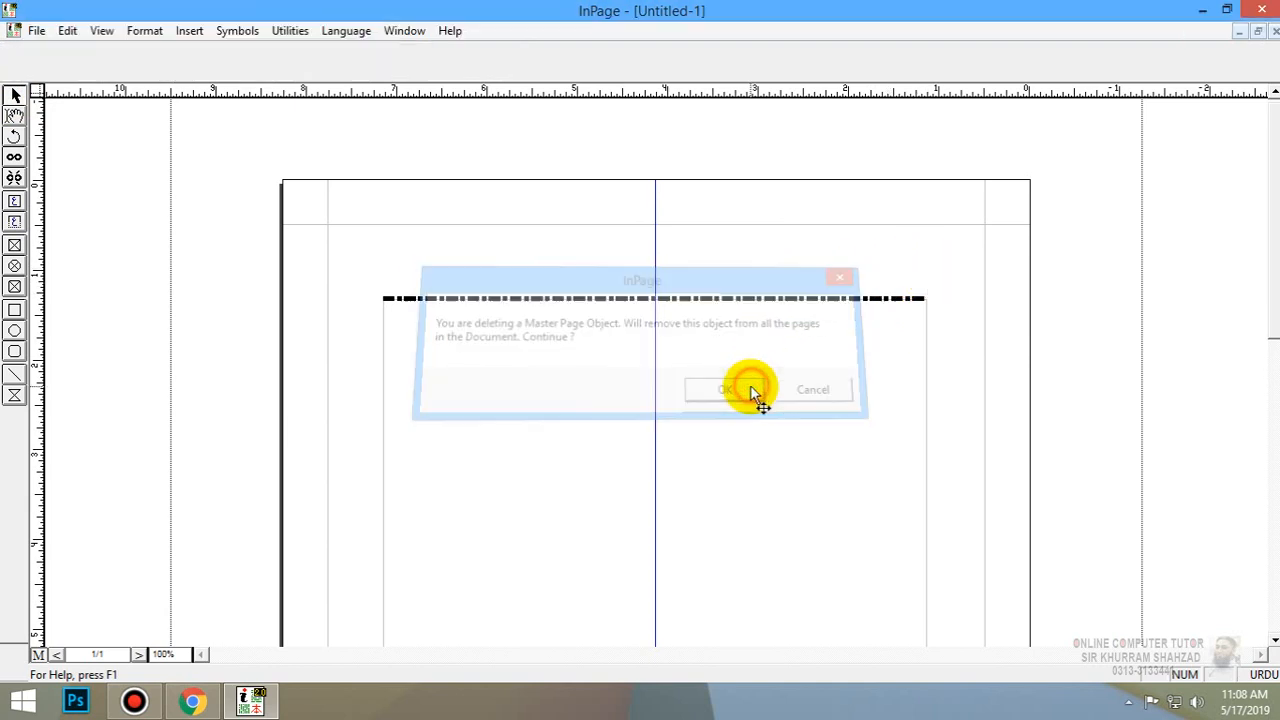
- Draw a title text box about 1.68 inches wide at the right end of the dash-dot line
{"action": "left_click", "coordinate": [14, 222]}
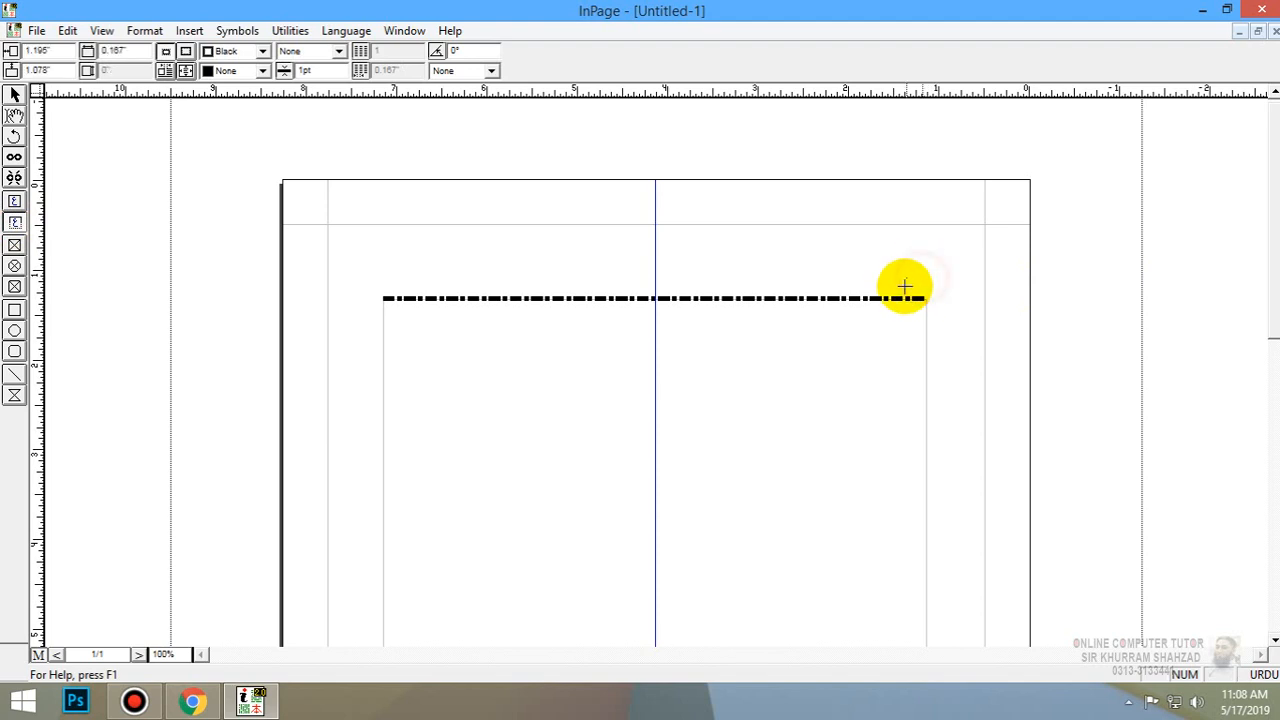
{"action": "left_click_drag", "start_coordinate": [847, 295], "coordinate": [770, 298]}
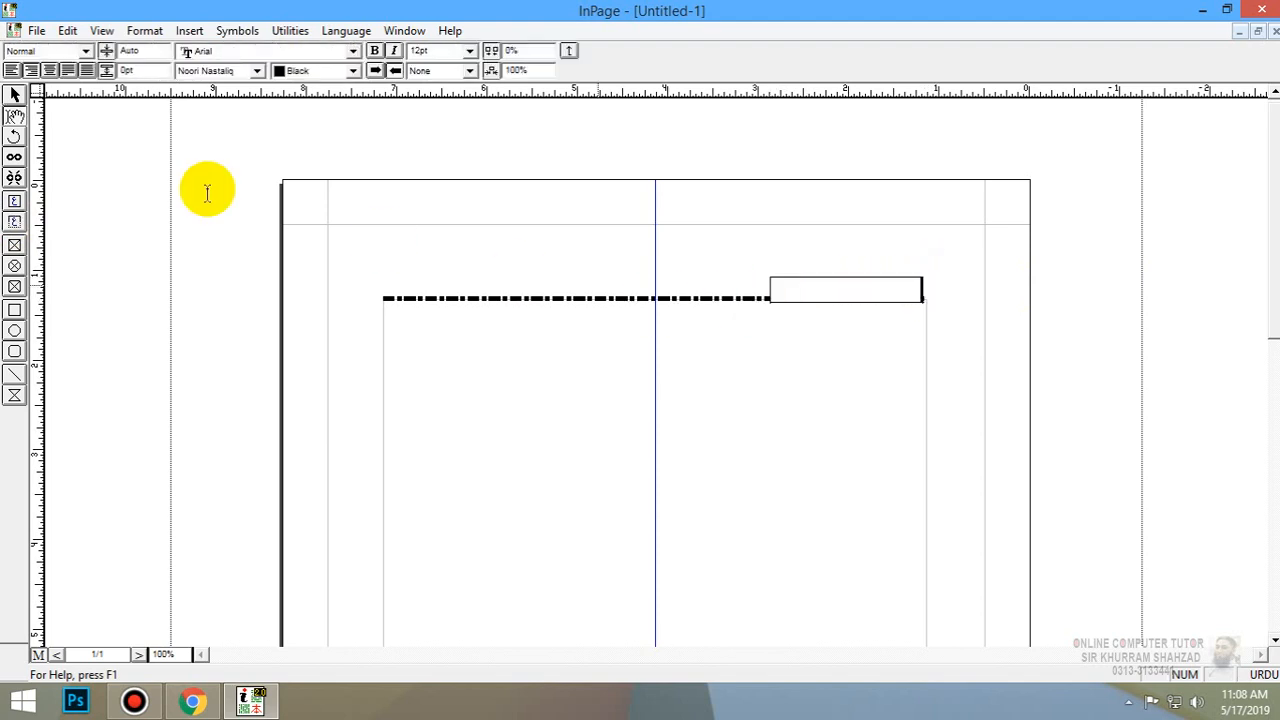
{"action": "left_click", "coordinate": [13, 97]}
- Nudge the title text box up to 0.984 inches and right to 1.18 inches so it sits clear of the line
{"action": "left_click", "coordinate": [853, 274]}
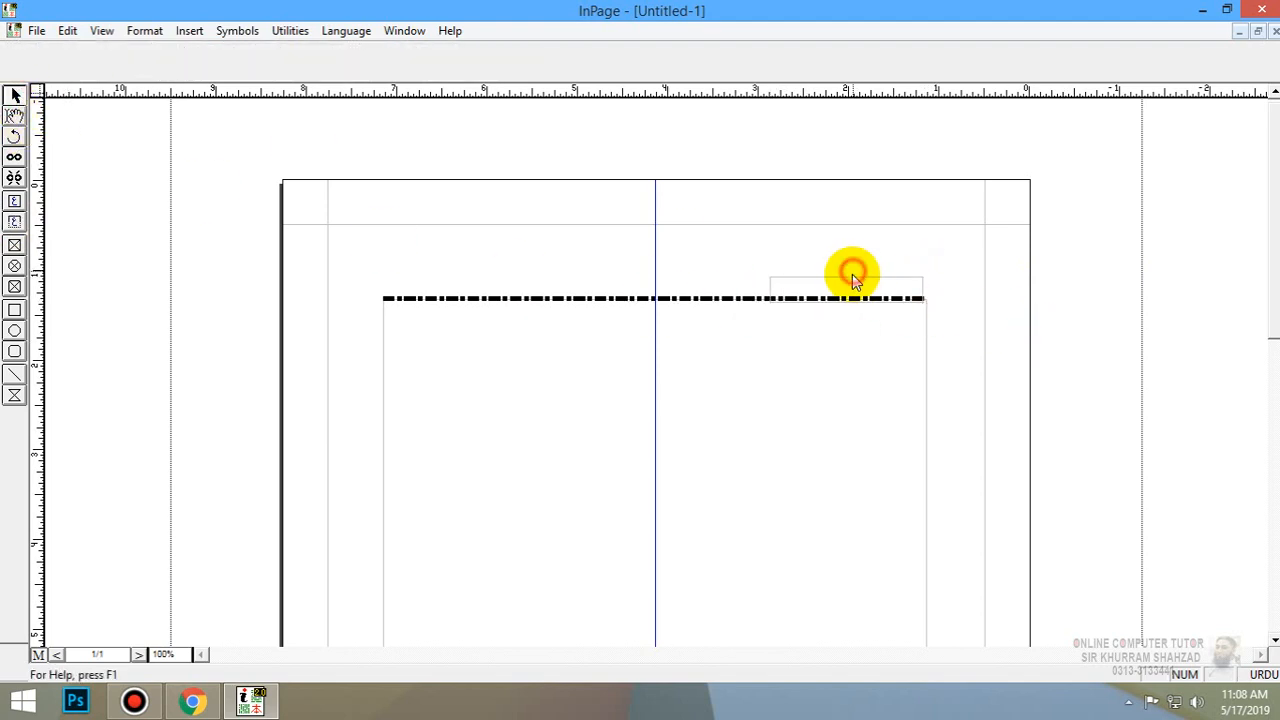
{"action": "left_click", "coordinate": [916, 282]}
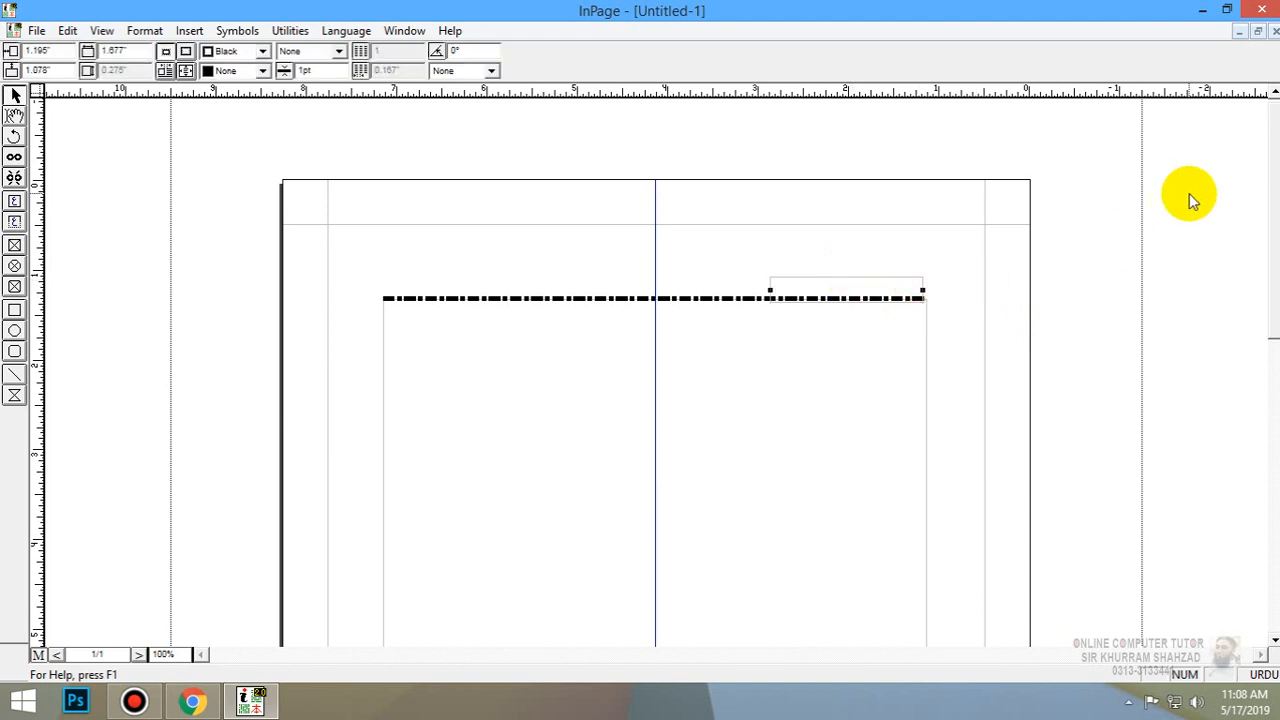
{"action": "key", "text": "Up"}
{"action": "key", "text": "Up"}
{"action": "key", "text": "Up"}
{"action": "key", "text": "Up"}
{"action": "key", "text": "Up"}
{"action": "key", "text": "Down"}
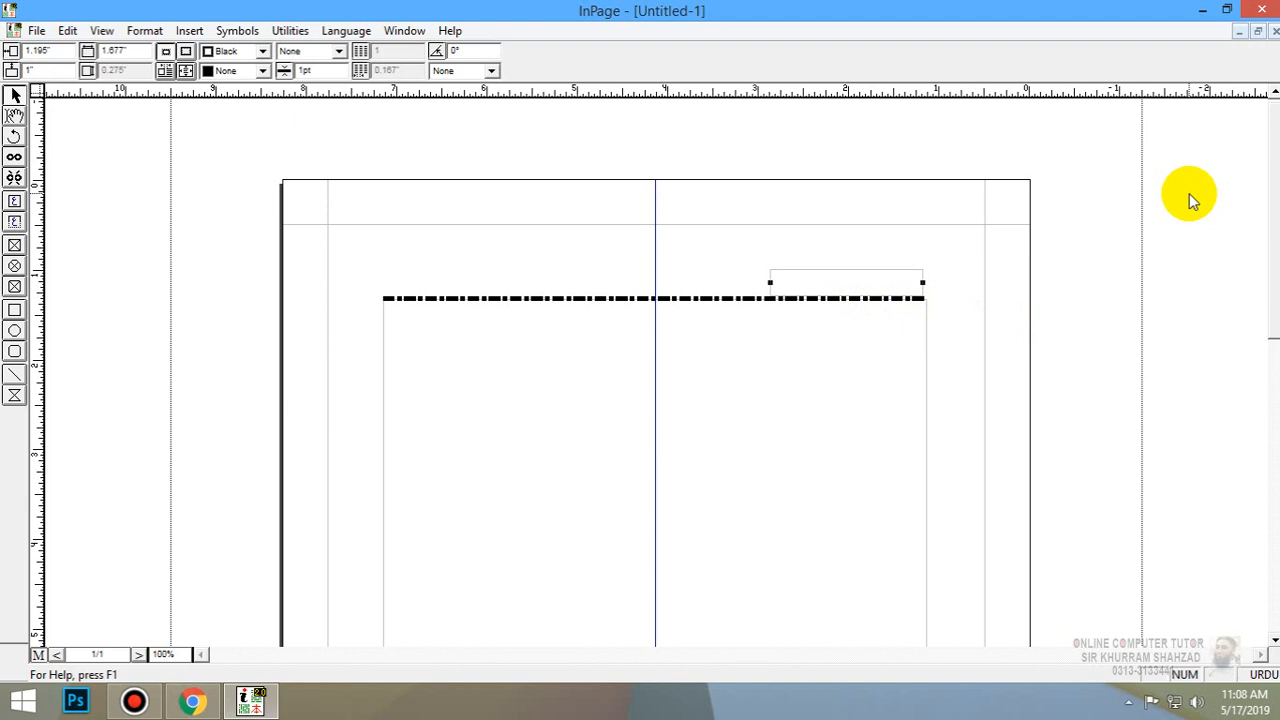
{"action": "key", "text": "Up"}
{"action": "key", "text": "Right"}
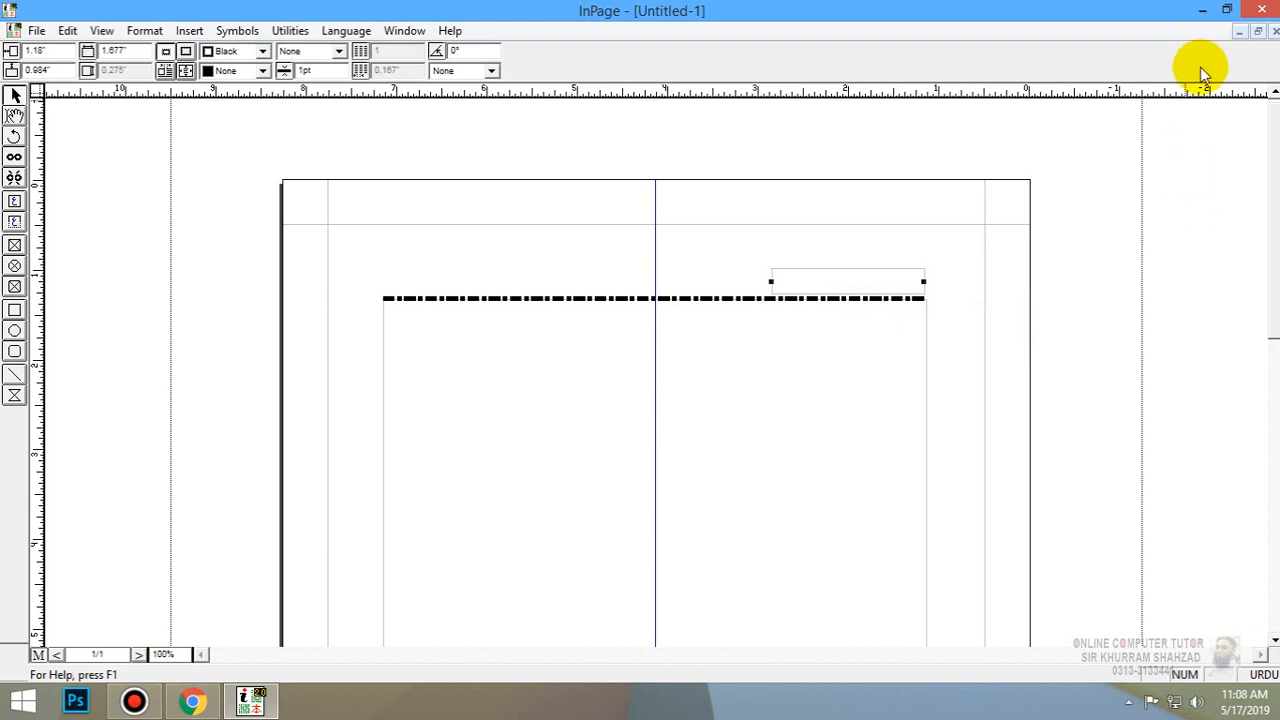
- At 200% zoom, extend the dash-dot line's right end to the text frame's corner at about 1.154 inches
{"action": "key", "text": "F6"}
{"action": "left_click", "coordinate": [821, 408]}
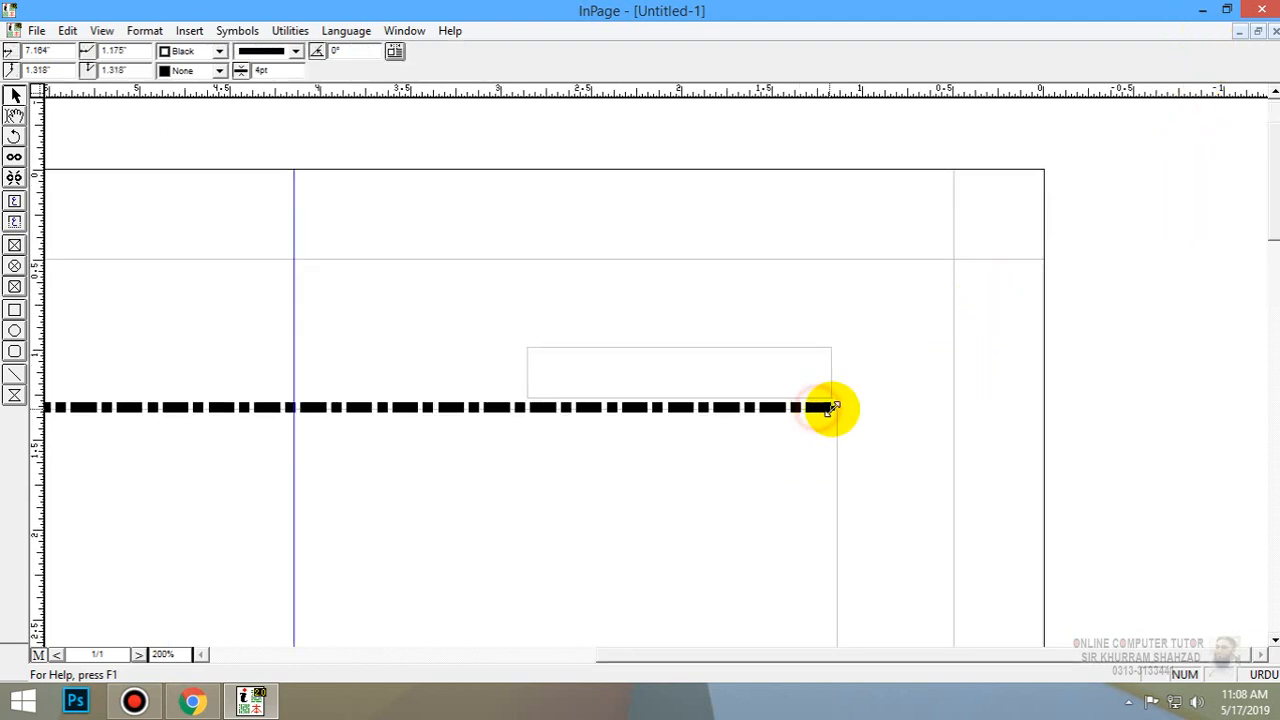
{"action": "left_click_drag", "start_coordinate": [833, 409], "coordinate": [838, 406]}
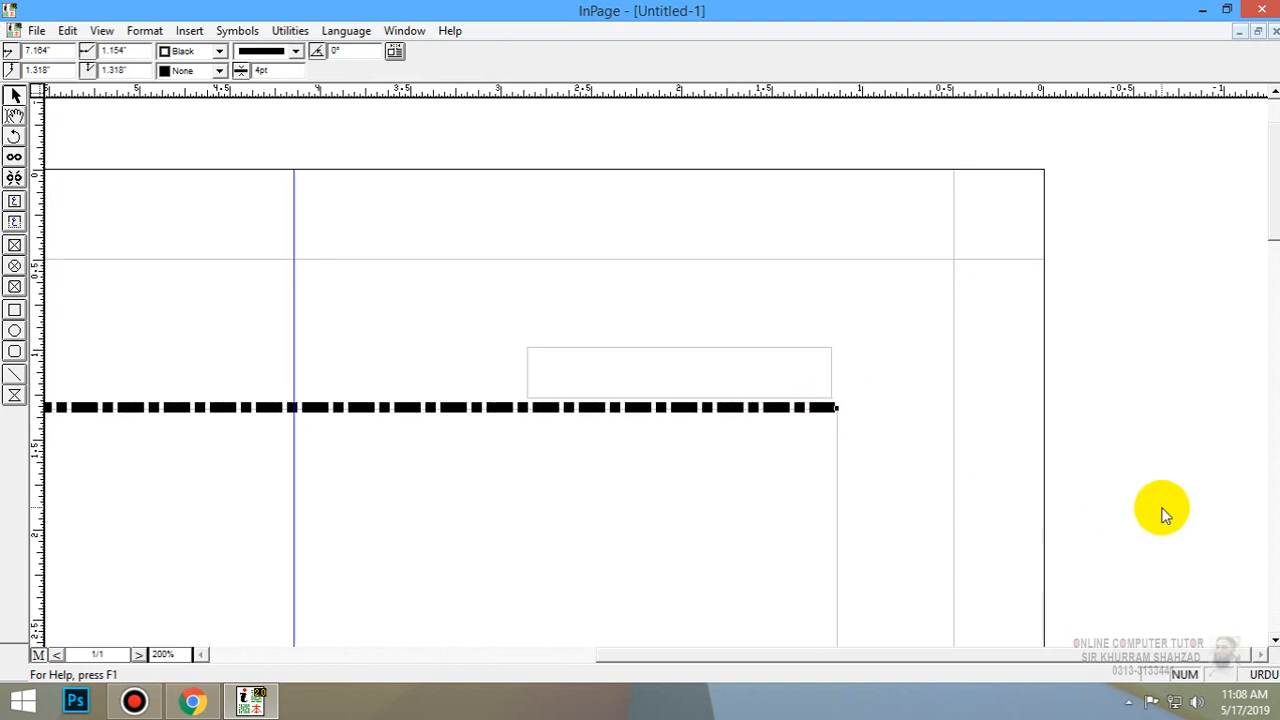
- Nudge the dash-dot line up to about 1.28 inches, just above the text frame's top edge
{"action": "key", "text": "Up"}
{"action": "key", "text": "Up"}
{"action": "key", "text": "Up"}
{"action": "key", "text": "Up"}
{"action": "key", "text": "Down"}
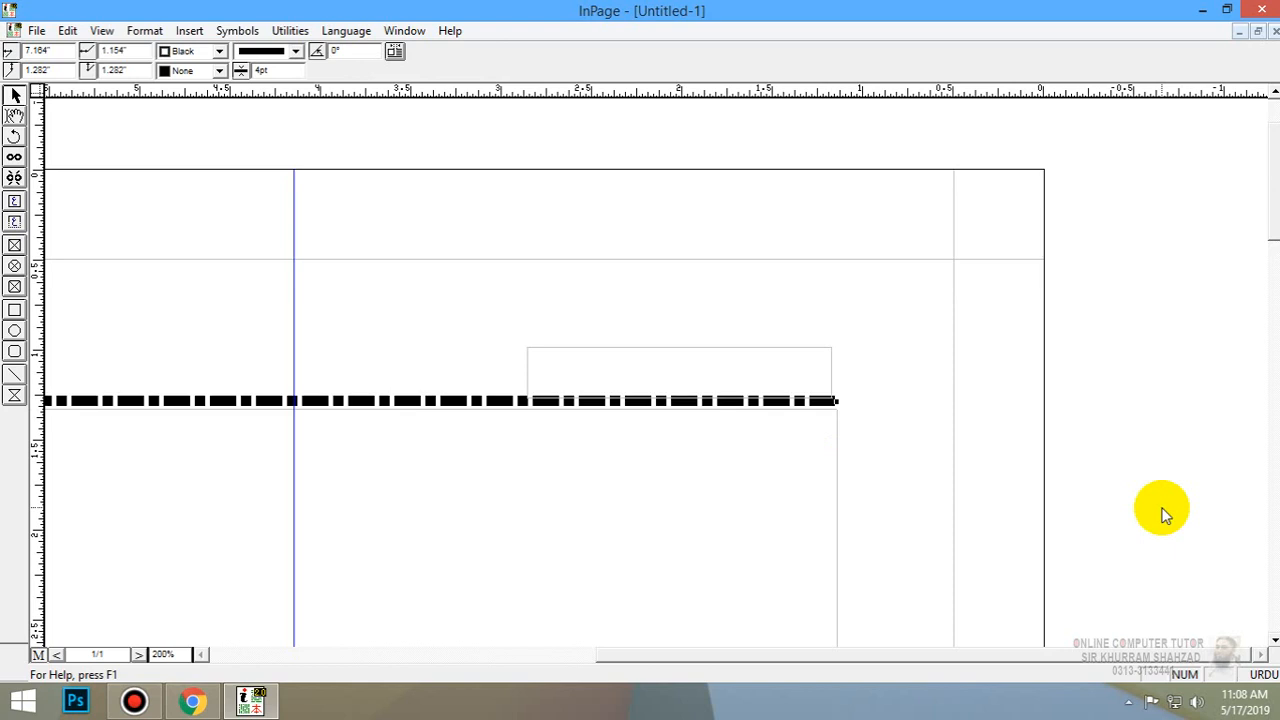
- Nudge the title text box up to 0.96 inches so it clears the raised line
{"action": "left_click", "coordinate": [801, 352]}
{"action": "key", "text": "Up"}
{"action": "key", "text": "Up"}
{"action": "key", "text": "Up"}
{"action": "key", "text": "Up"}
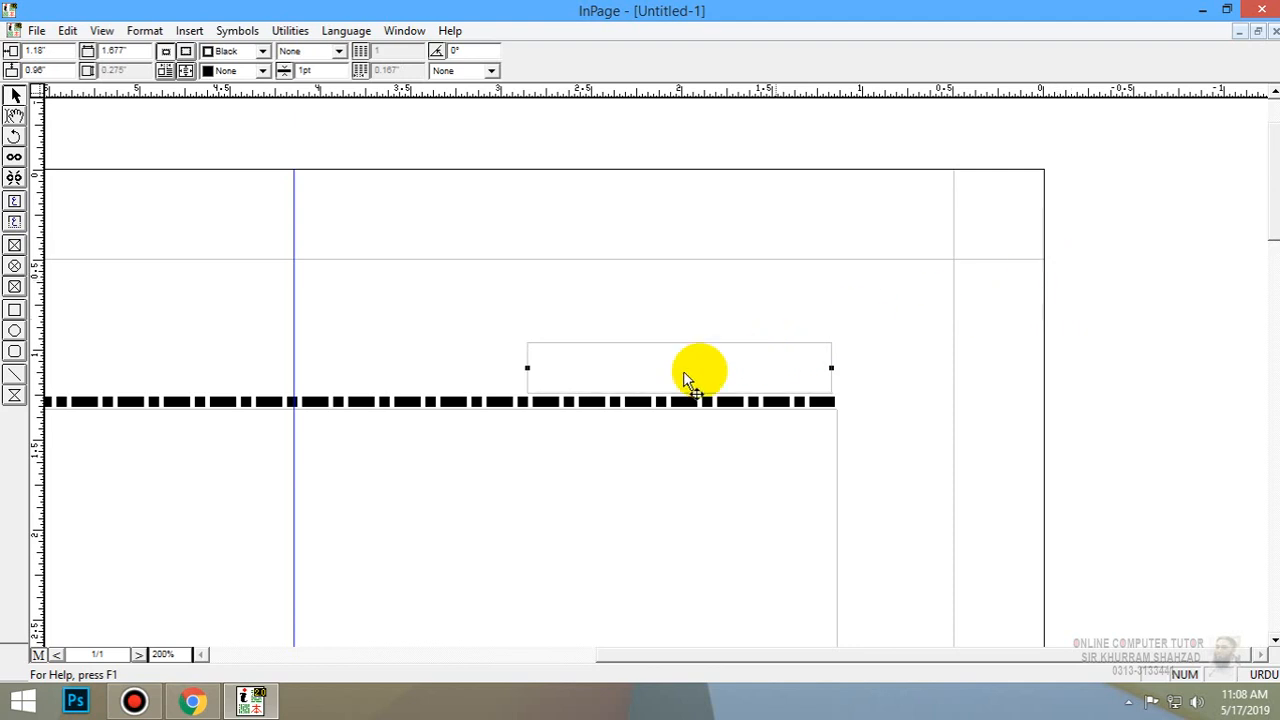
- Enter the Urdu heading "اسلامیات (کلاس چہارم)" in the title text box
{"action": "left_click", "coordinate": [14, 115]}
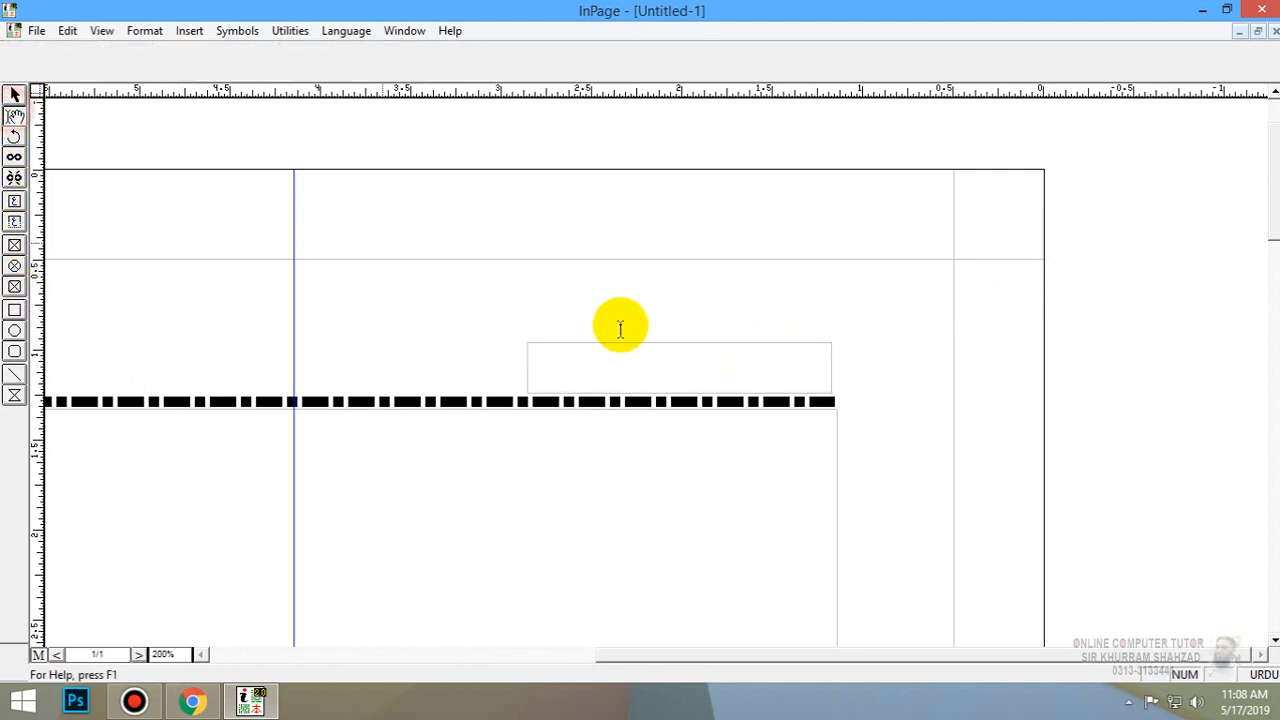
{"action": "left_click", "coordinate": [814, 367]}
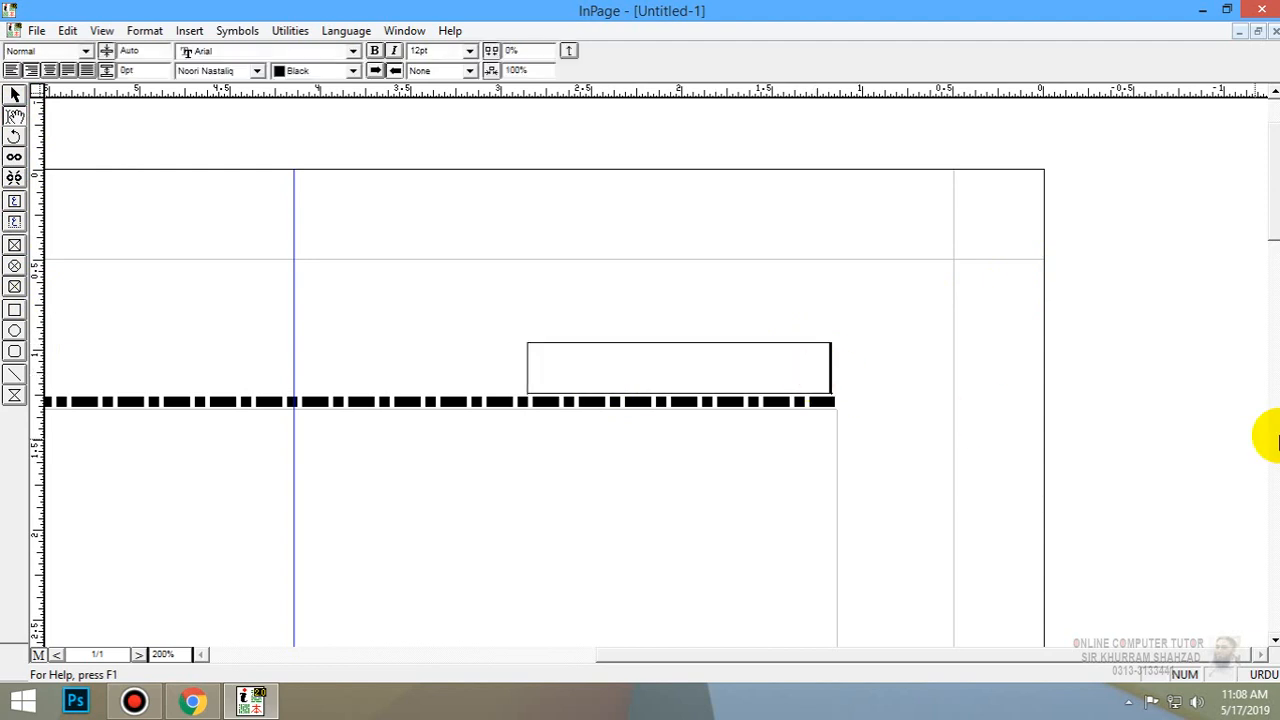
{"action": "type", "text": "اسلاپ"}
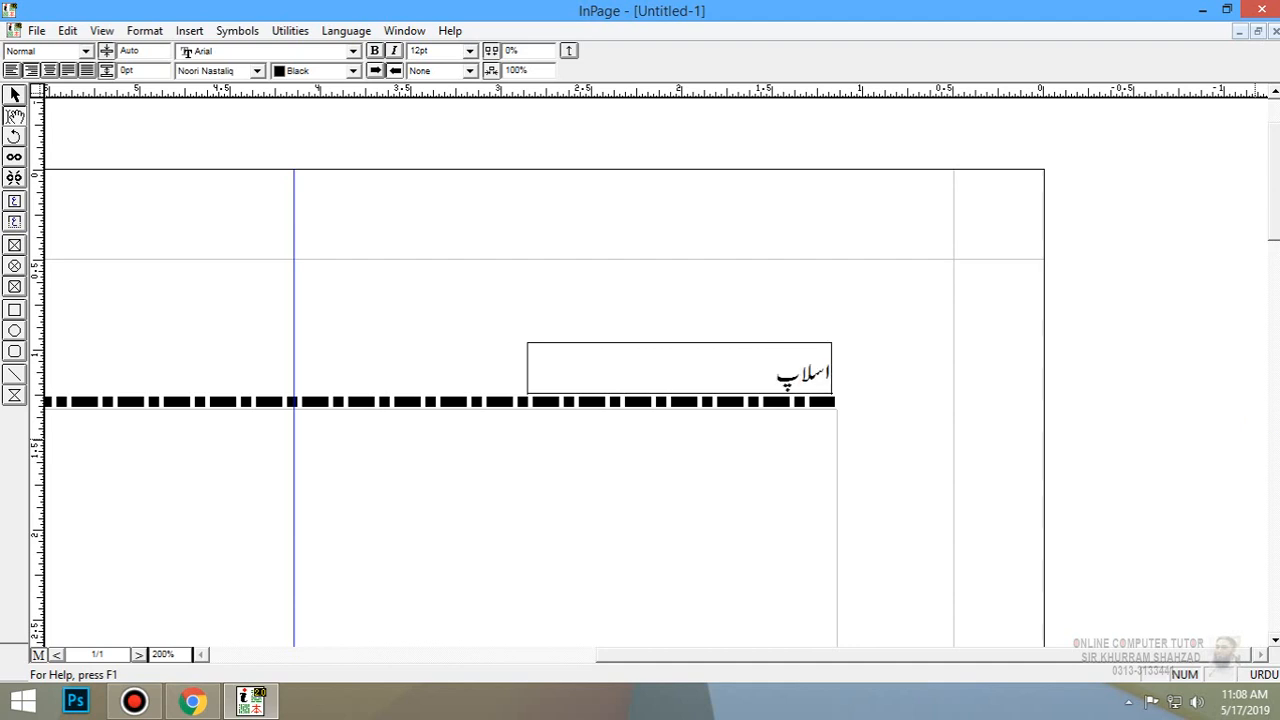
{"action": "type", "text": "ی"}
{"action": "key", "text": "BackSpace"}
{"action": "key", "text": "BackSpace"}
{"action": "type", "text": "میات (کل"}
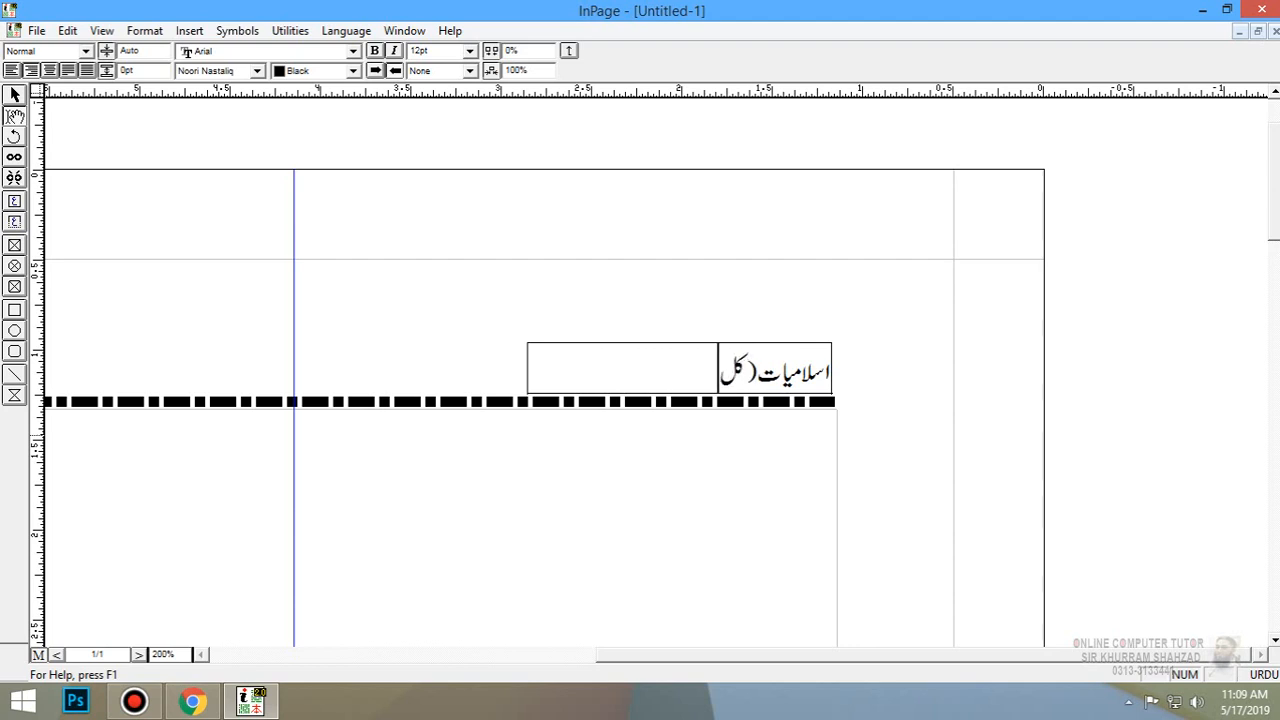
{"action": "type", "text": "اس چہارم"}
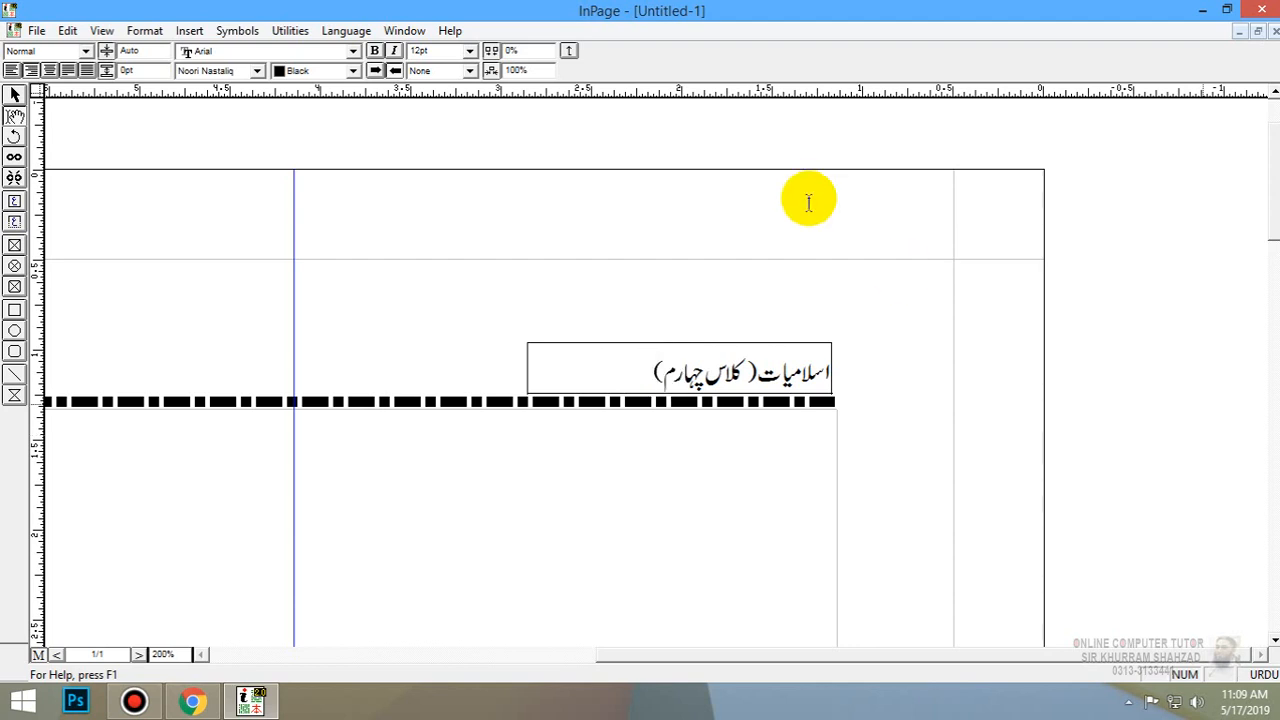
- Narrow the title text box from its left side to about 1.036 inches wide so it fits the heading
{"action": "left_click", "coordinate": [14, 97]}
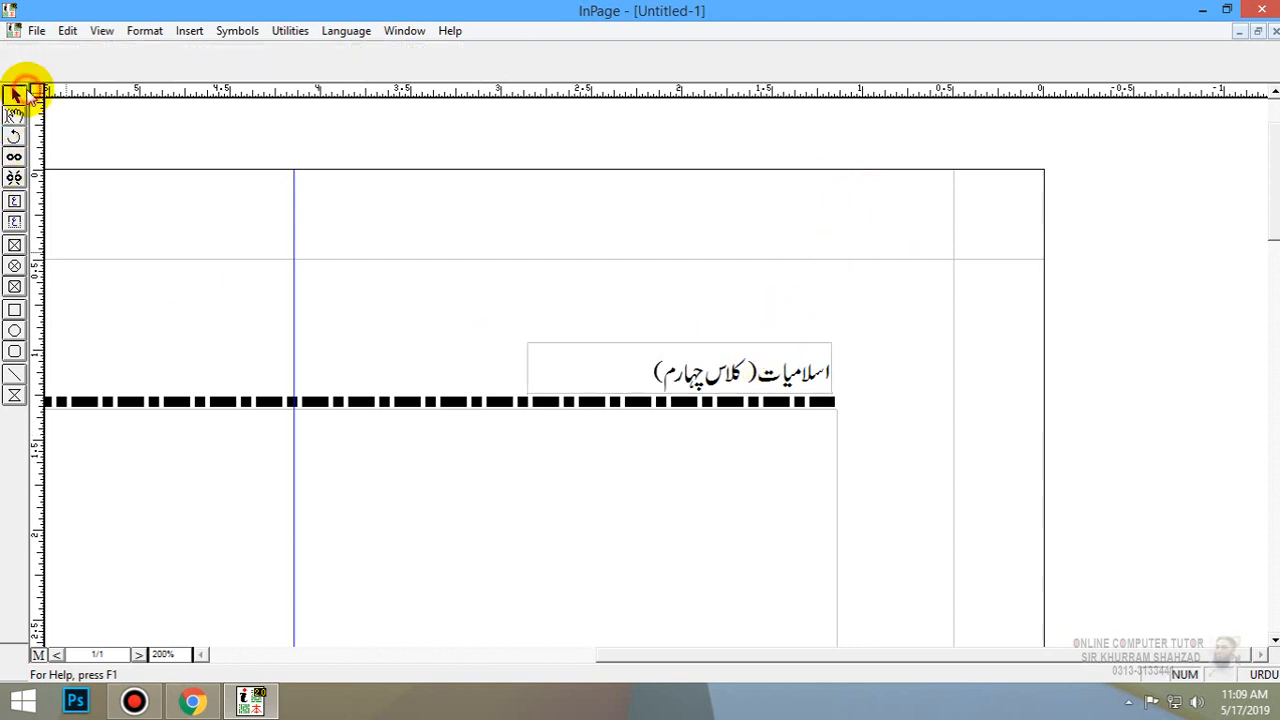
{"action": "left_click", "coordinate": [535, 378]}
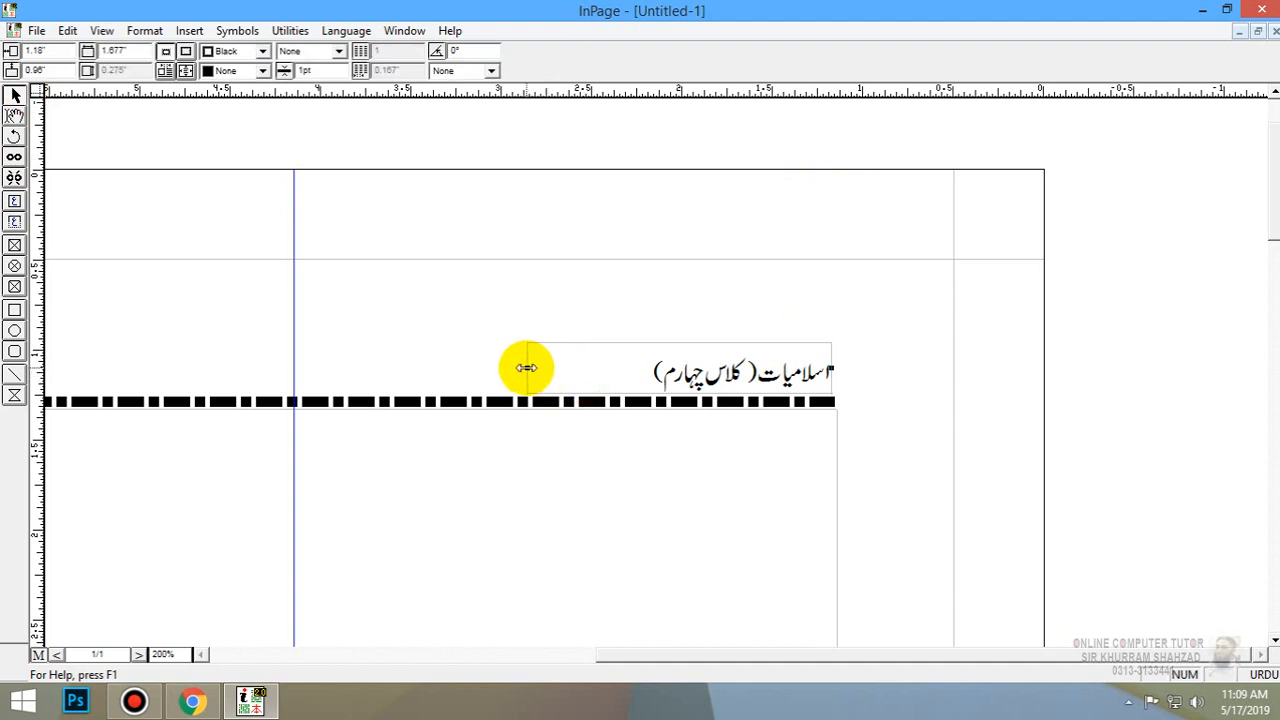
{"action": "left_click_drag", "start_coordinate": [521, 365], "coordinate": [644, 364]}
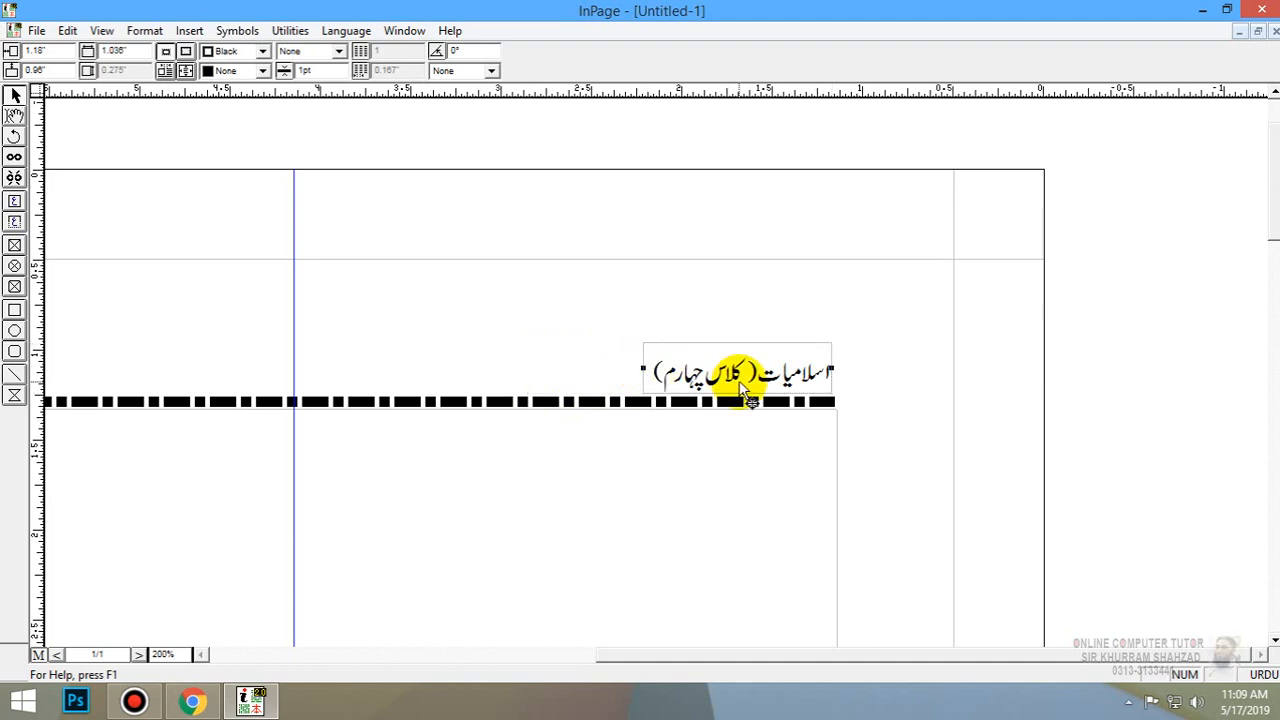
{"action": "left_click", "coordinate": [14, 115]}
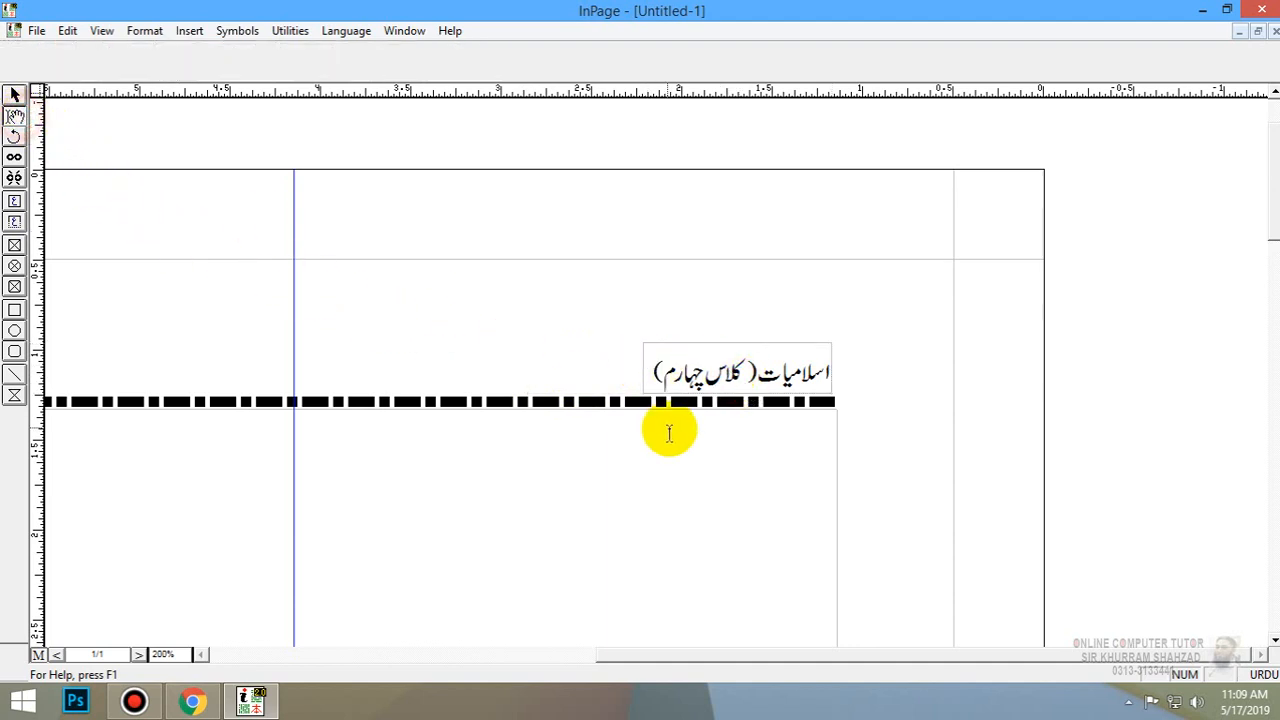
- Centre-align the heading text and widen its text box to about 1.063 inches
{"action": "left_click", "coordinate": [686, 371]}
{"action": "key", "text": "ctrl+a"}
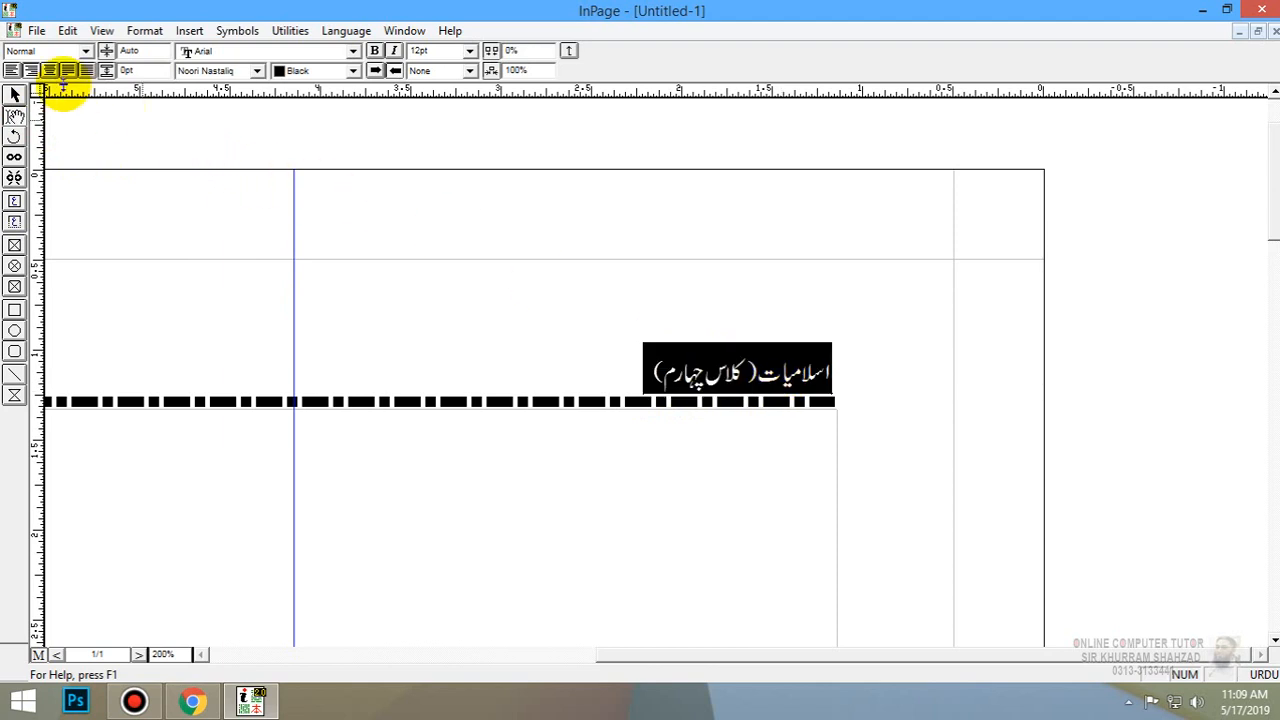
{"action": "left_click", "coordinate": [50, 70]}
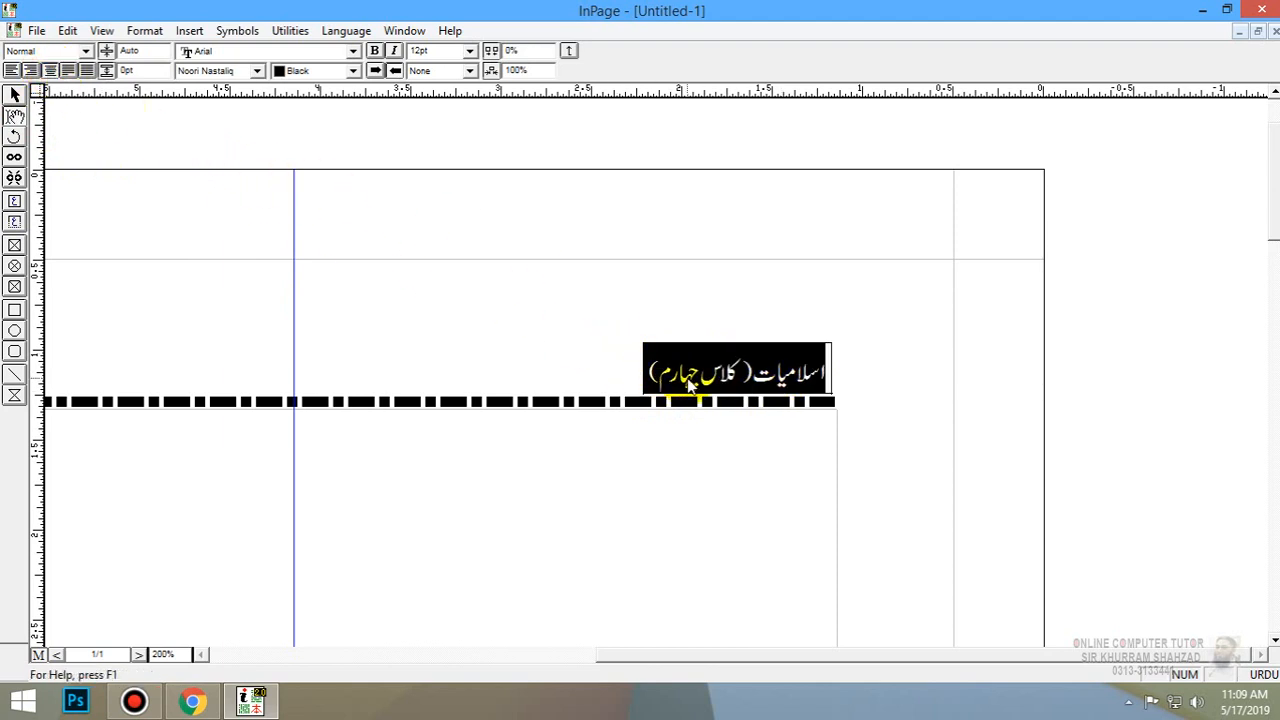
{"action": "left_click", "coordinate": [14, 94]}
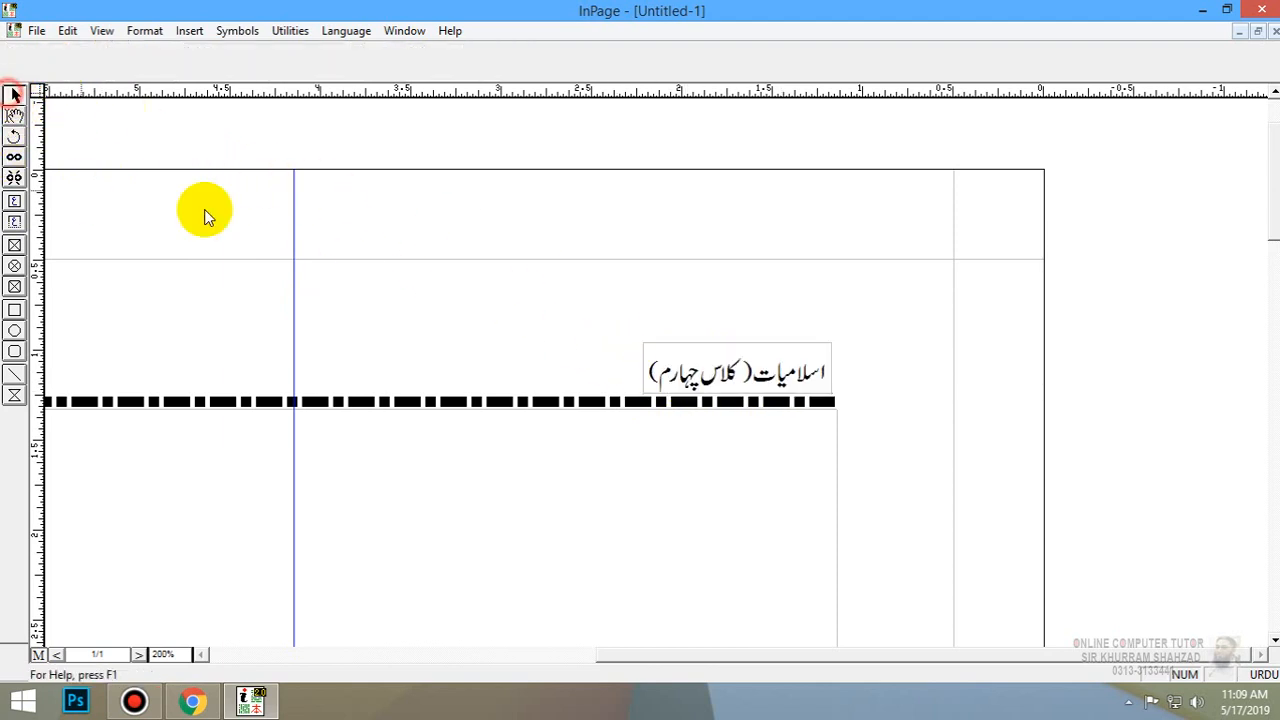
{"action": "left_click", "coordinate": [672, 368]}
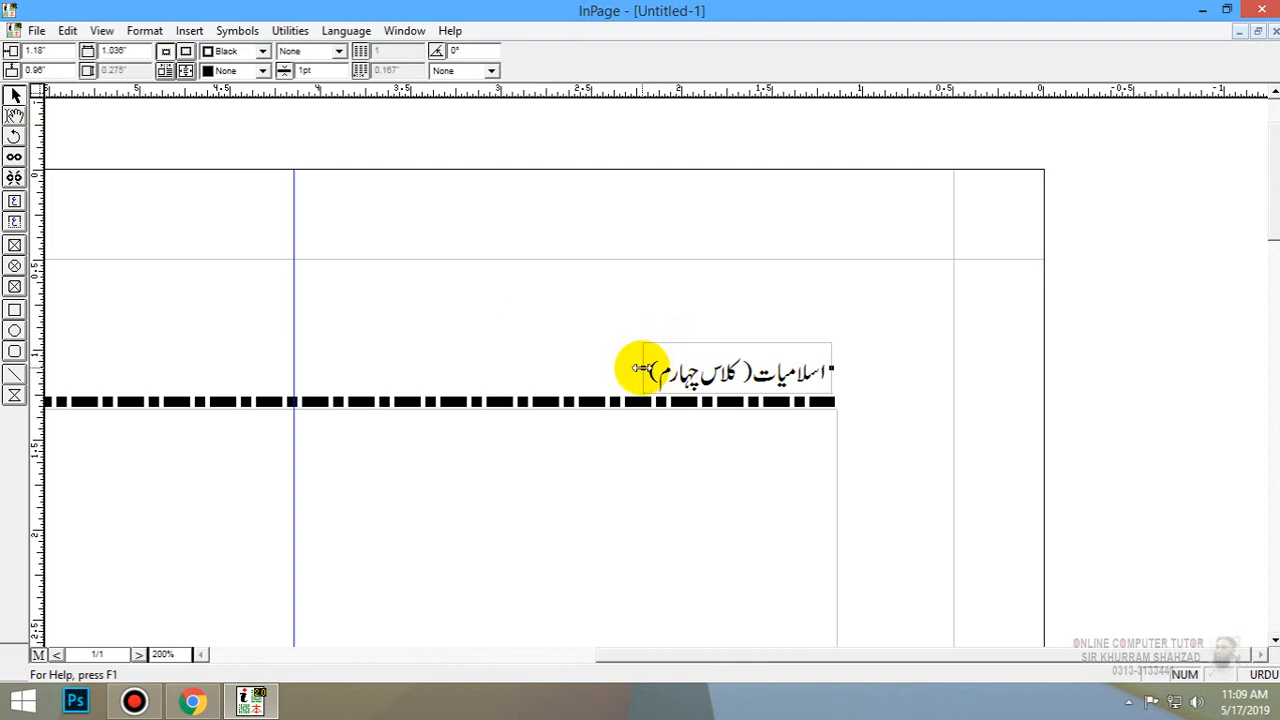
{"action": "left_click_drag", "start_coordinate": [637, 368], "coordinate": [638, 368]}
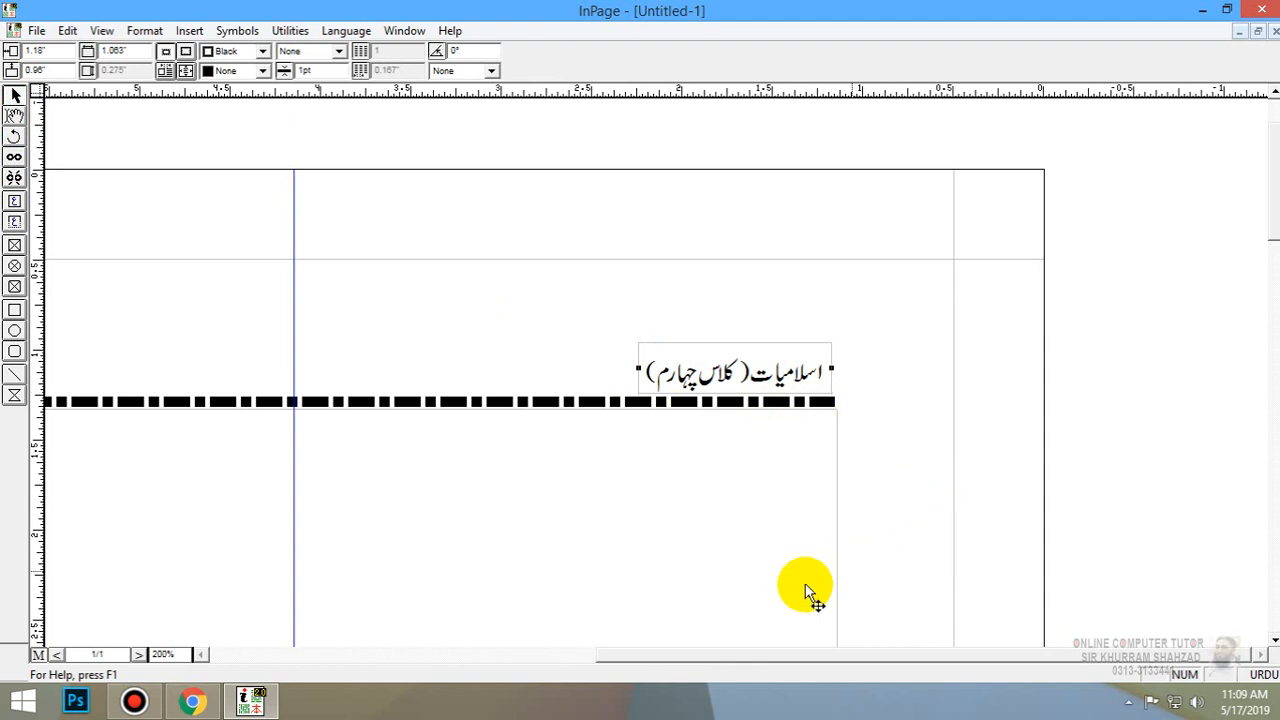
- Copy the heading text box and place the copy above the left end of the dash-dot line
{"action": "left_click_drag", "start_coordinate": [813, 656], "coordinate": [680, 650]}
{"action": "left_click", "coordinate": [678, 642]}
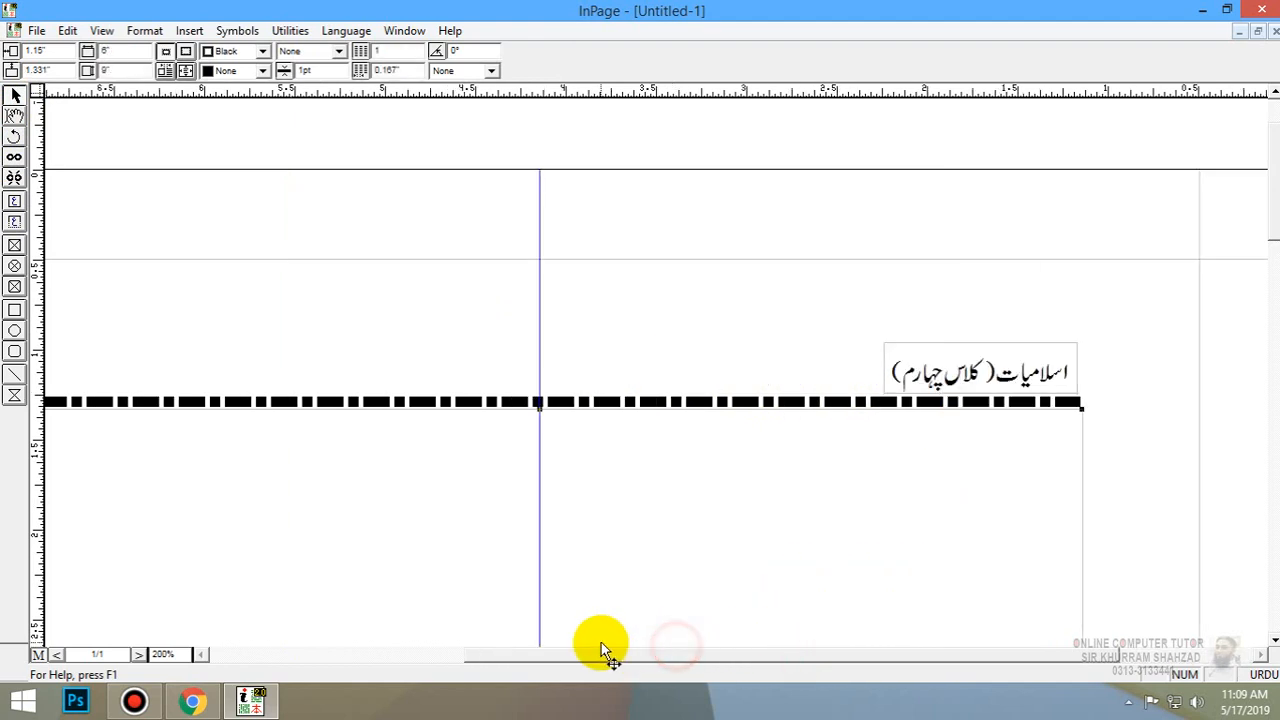
{"action": "left_click", "coordinate": [925, 350]}
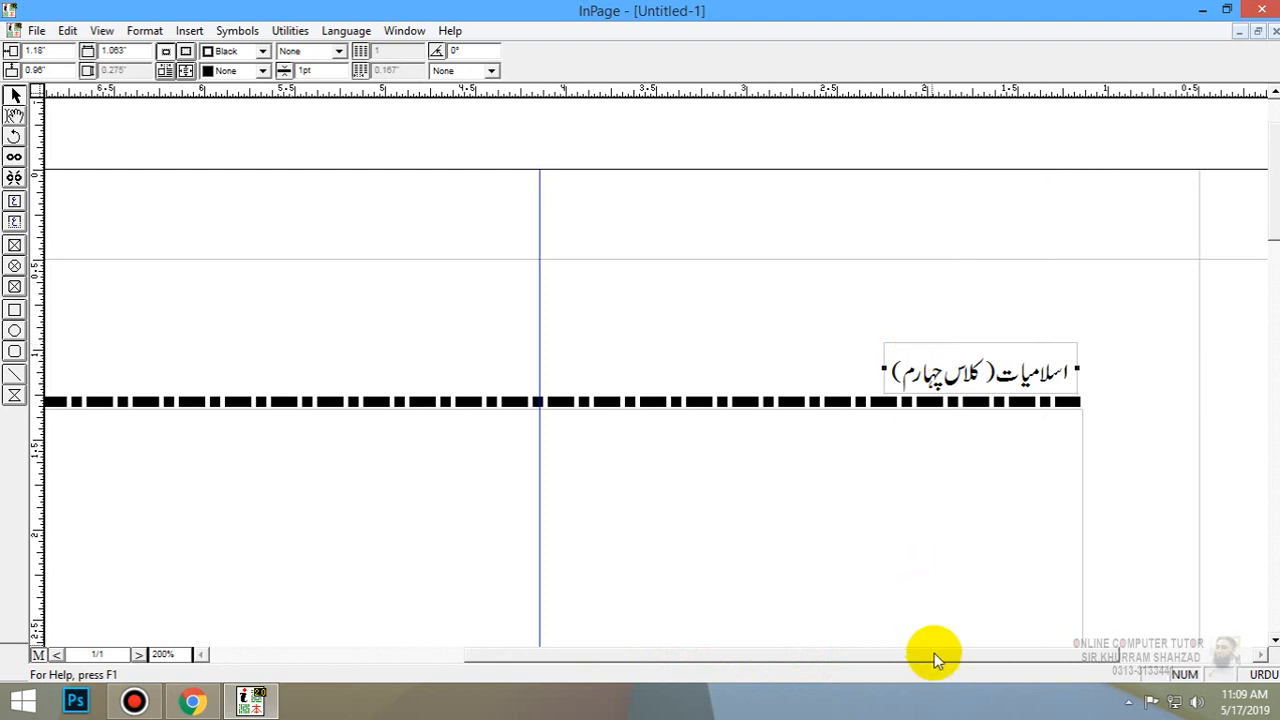
{"action": "left_click_drag", "start_coordinate": [931, 655], "coordinate": [715, 655]}
{"action": "left_click", "coordinate": [500, 342]}
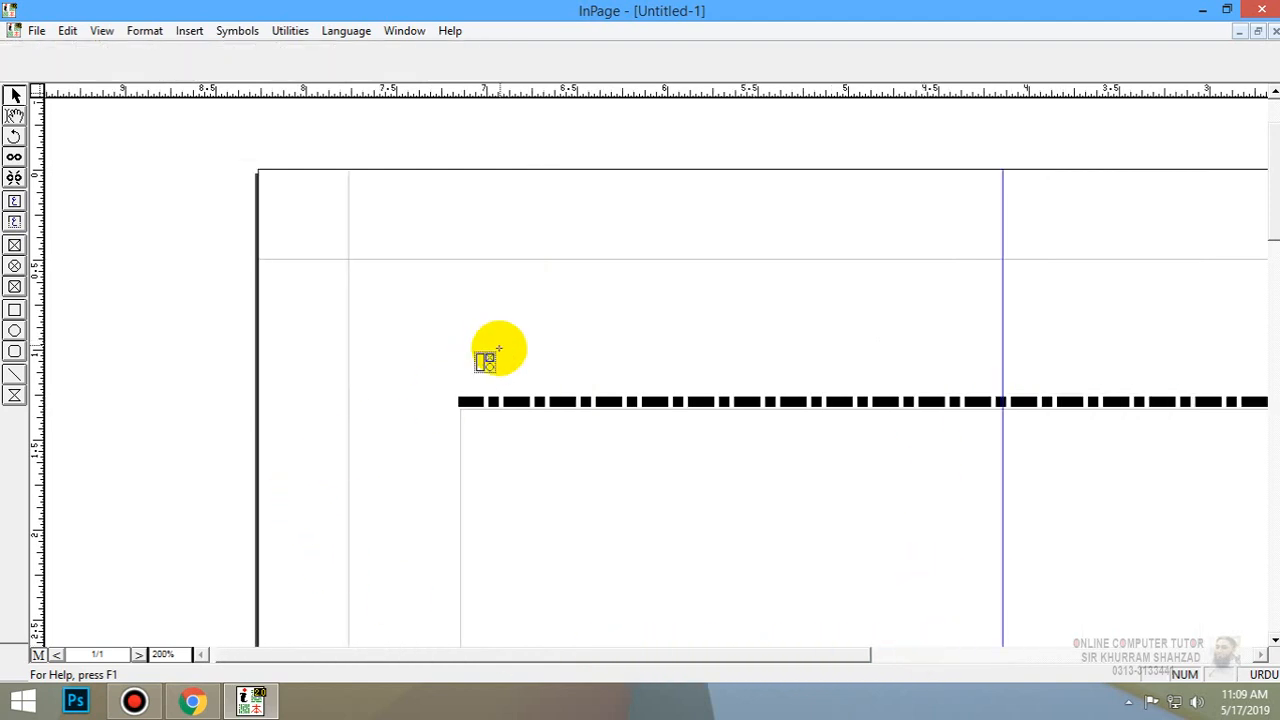
{"action": "left_click", "coordinate": [465, 352]}
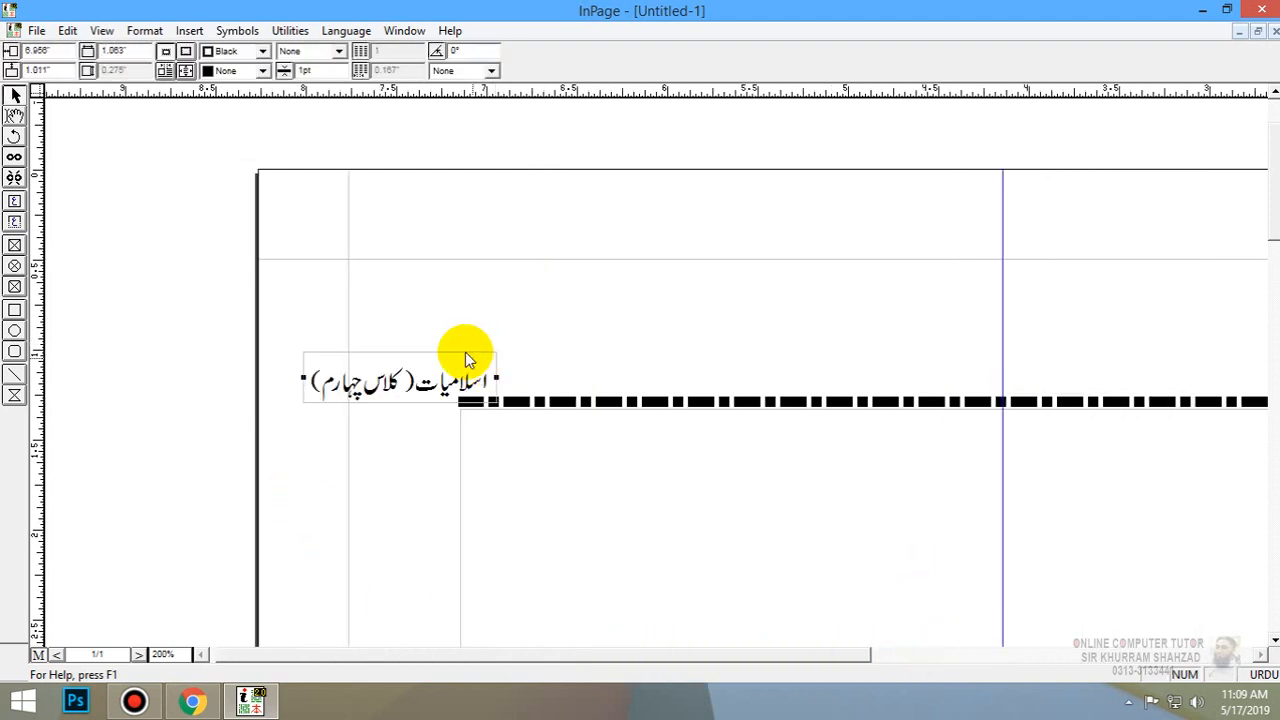
{"action": "left_click_drag", "start_coordinate": [465, 352], "coordinate": [633, 352]}
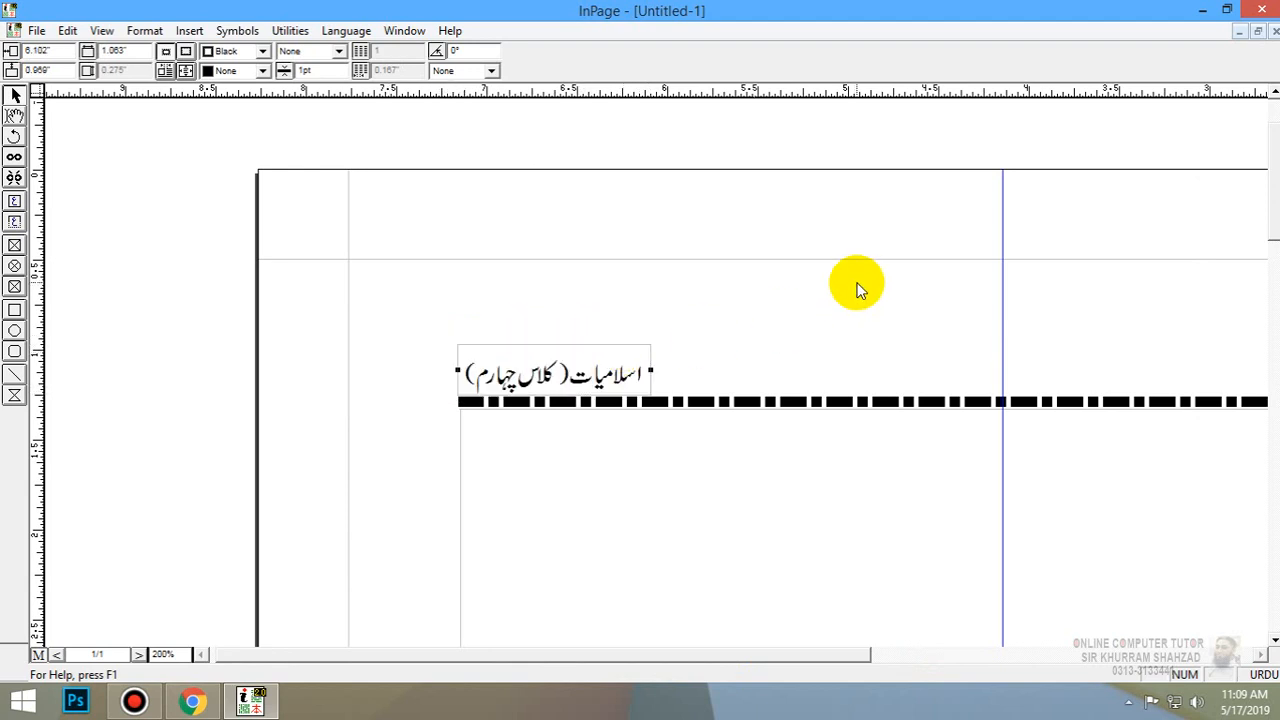
- Nudge the copied box to about 6.098 inches horizontally and 0.965 inches vertically, just clear of the line
{"action": "key", "text": "Up"}
{"action": "key", "text": "Down"}
{"action": "key", "text": "ctrl+Up"}
{"action": "key", "text": "ctrl+Right"}
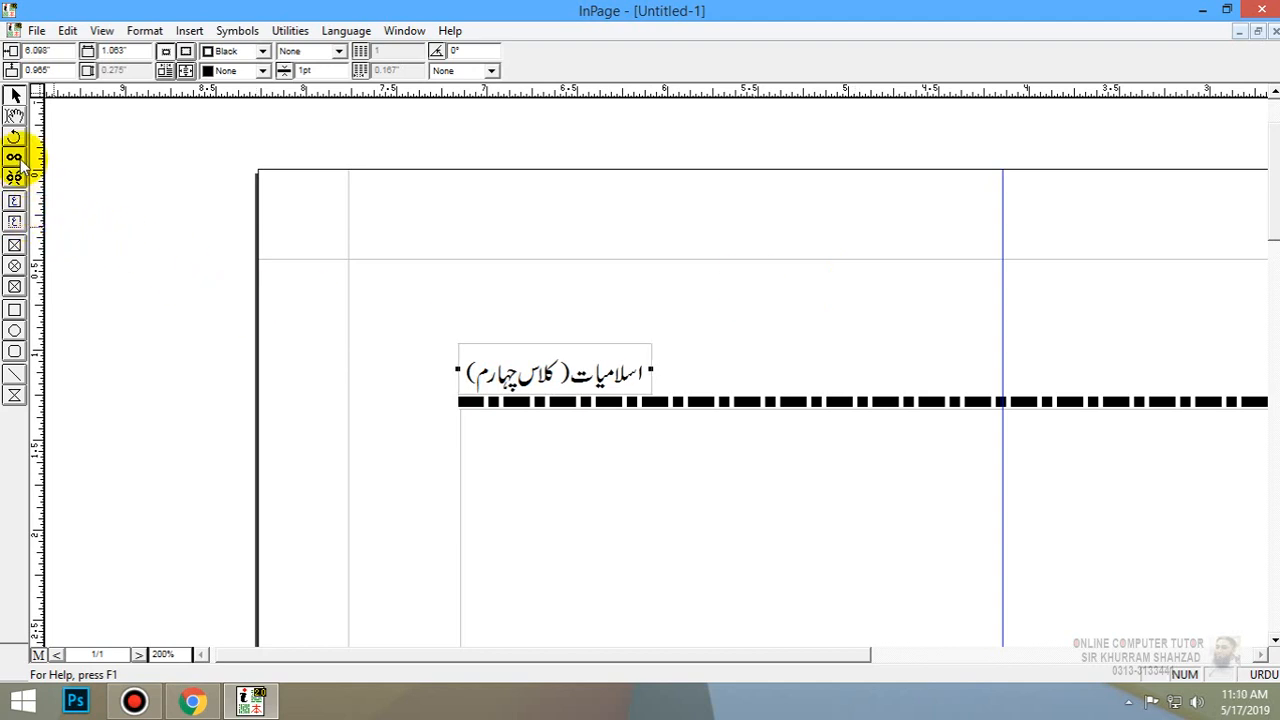
- Delete all the heading text from the copied text box
{"action": "left_click", "coordinate": [14, 115]}
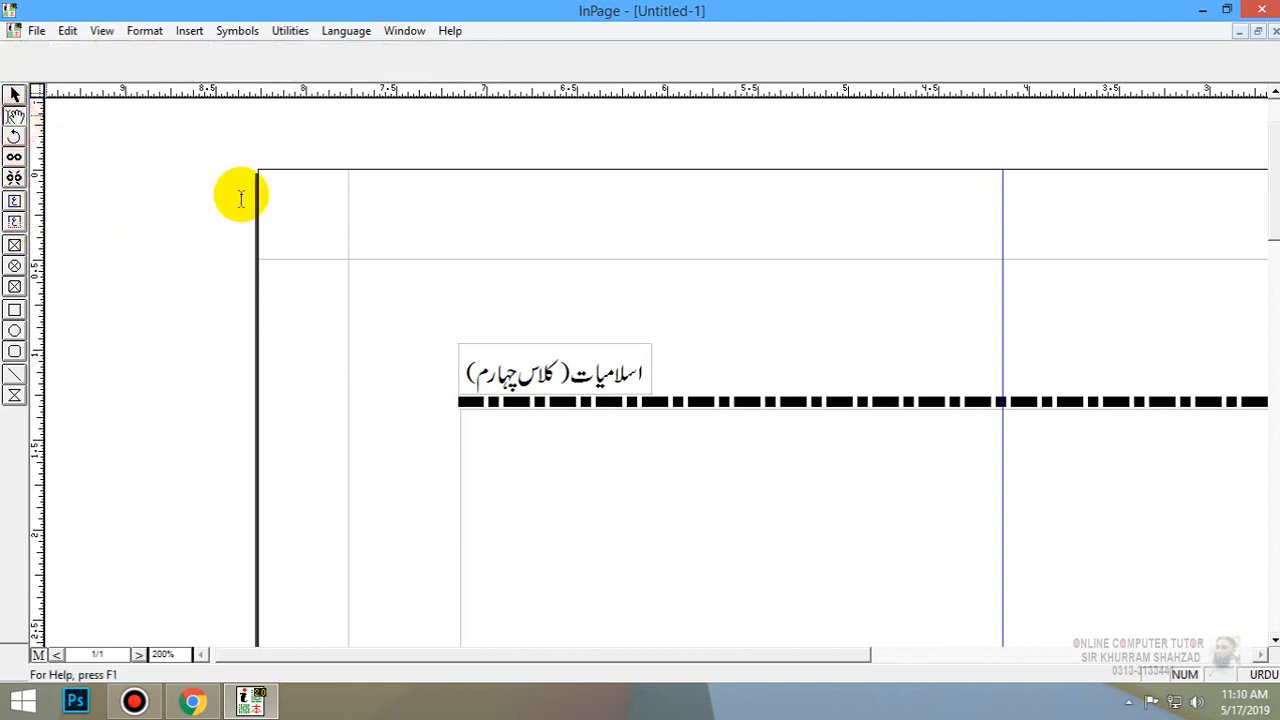
{"action": "left_click", "coordinate": [514, 371]}
{"action": "key", "text": "ctrl+a"}
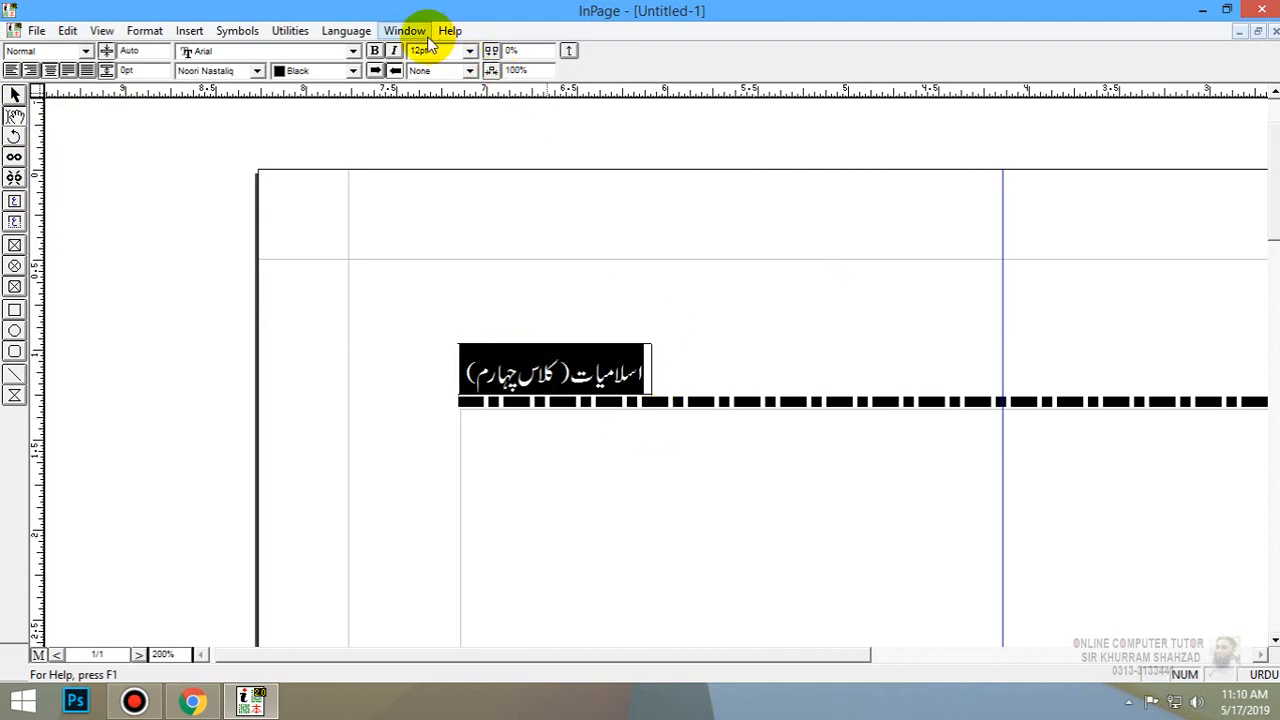
{"action": "key", "text": "Delete"}
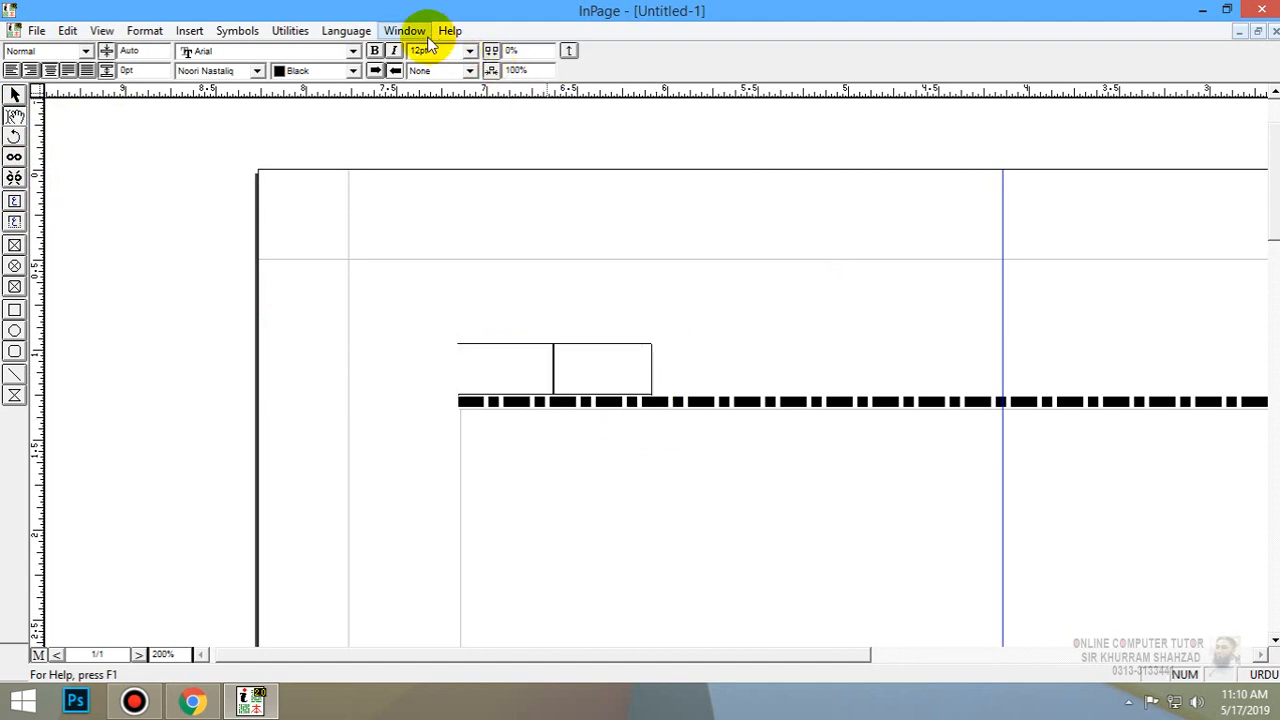
{"action": "left_click", "coordinate": [190, 32]}
{"action": "left_click", "coordinate": [240, 74]}
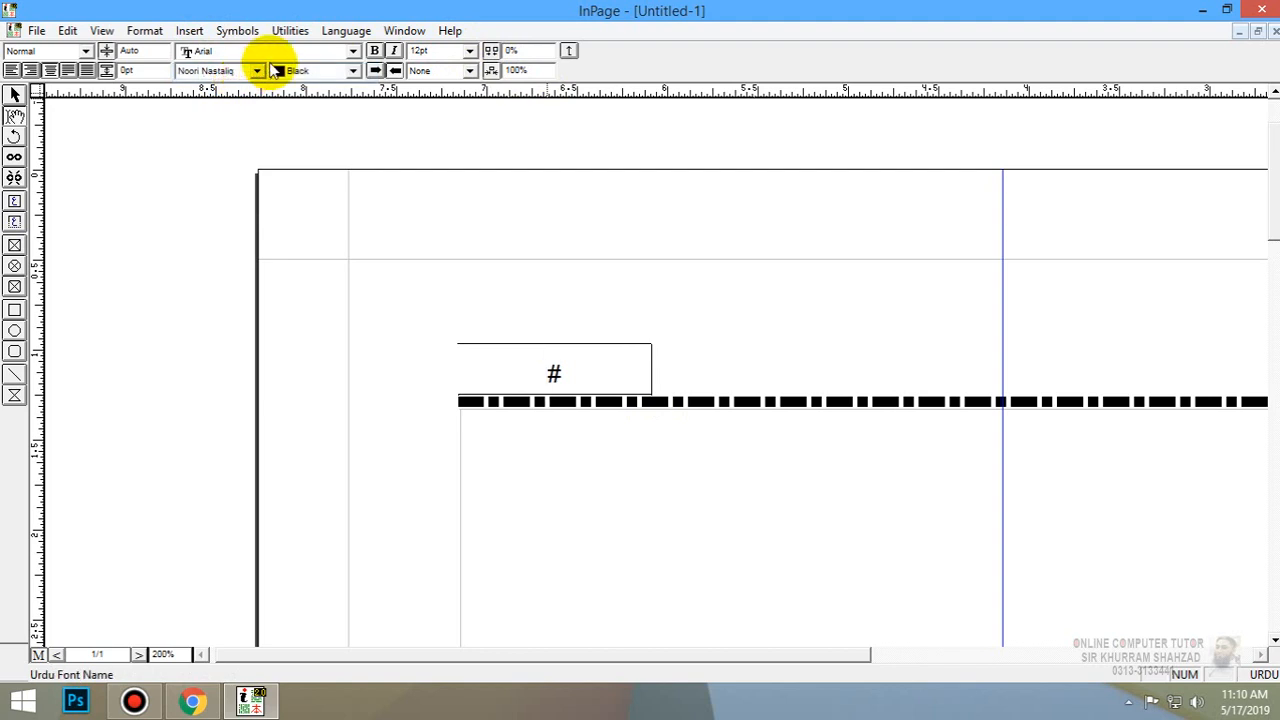
{"action": "left_click_drag", "start_coordinate": [580, 364], "coordinate": [546, 374]}
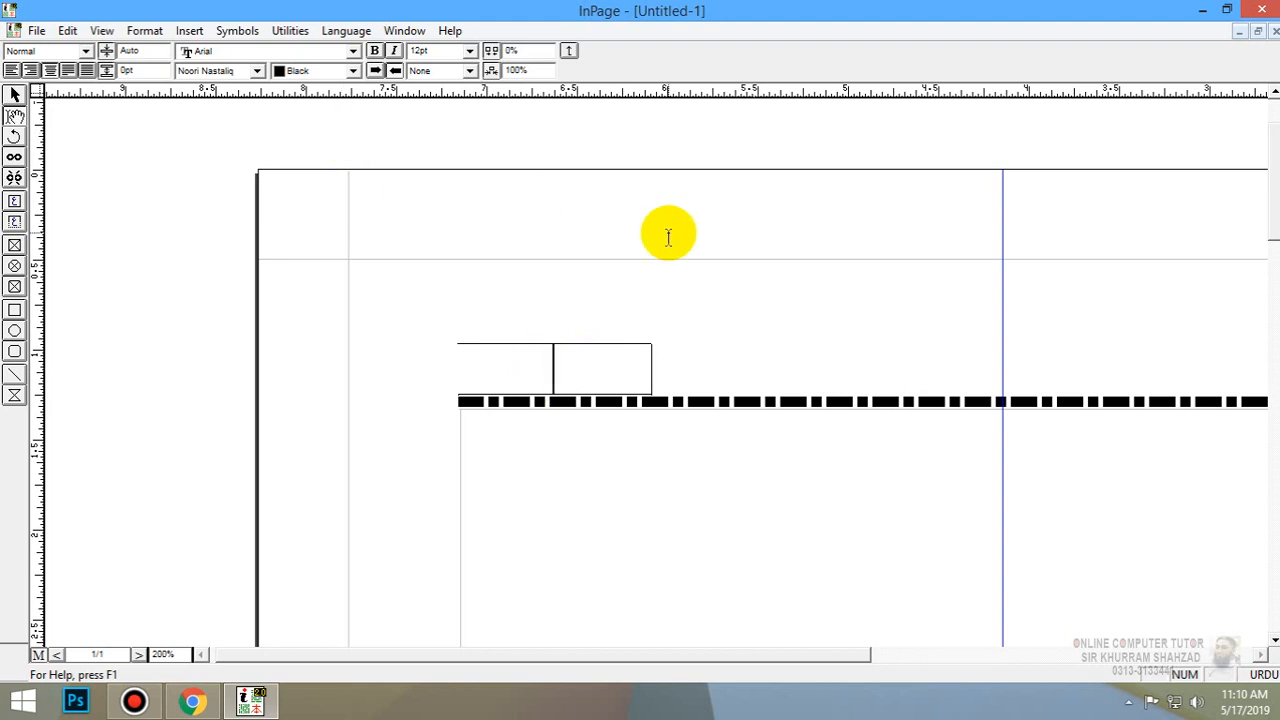
- Right-align the emptied text box and enter the label "صفحہ نمبر" in it
{"action": "left_click", "coordinate": [32, 72]}
{"action": "type", "text": "صفحہ نمبر ۱"}
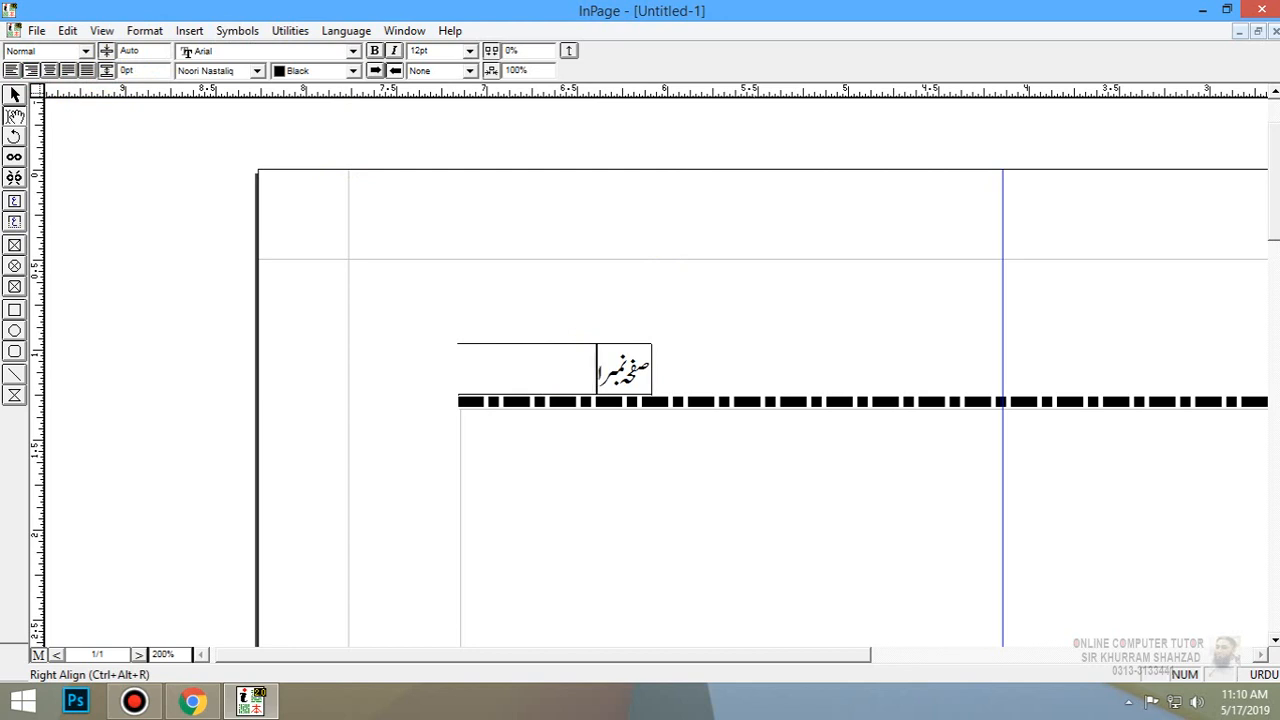
{"action": "left_click", "coordinate": [31, 70]}
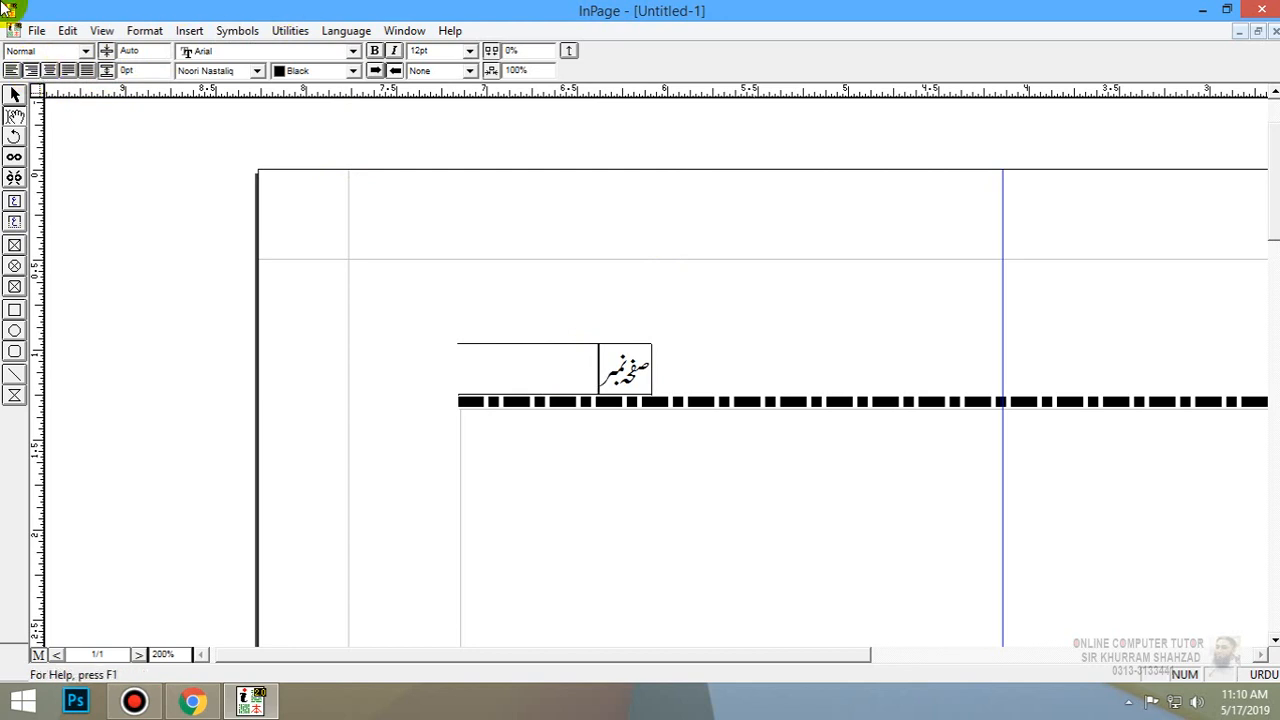
- Add a dash symbol and an automatic page number after the "صفحہ نمبر" label
{"action": "left_click", "coordinate": [189, 31]}
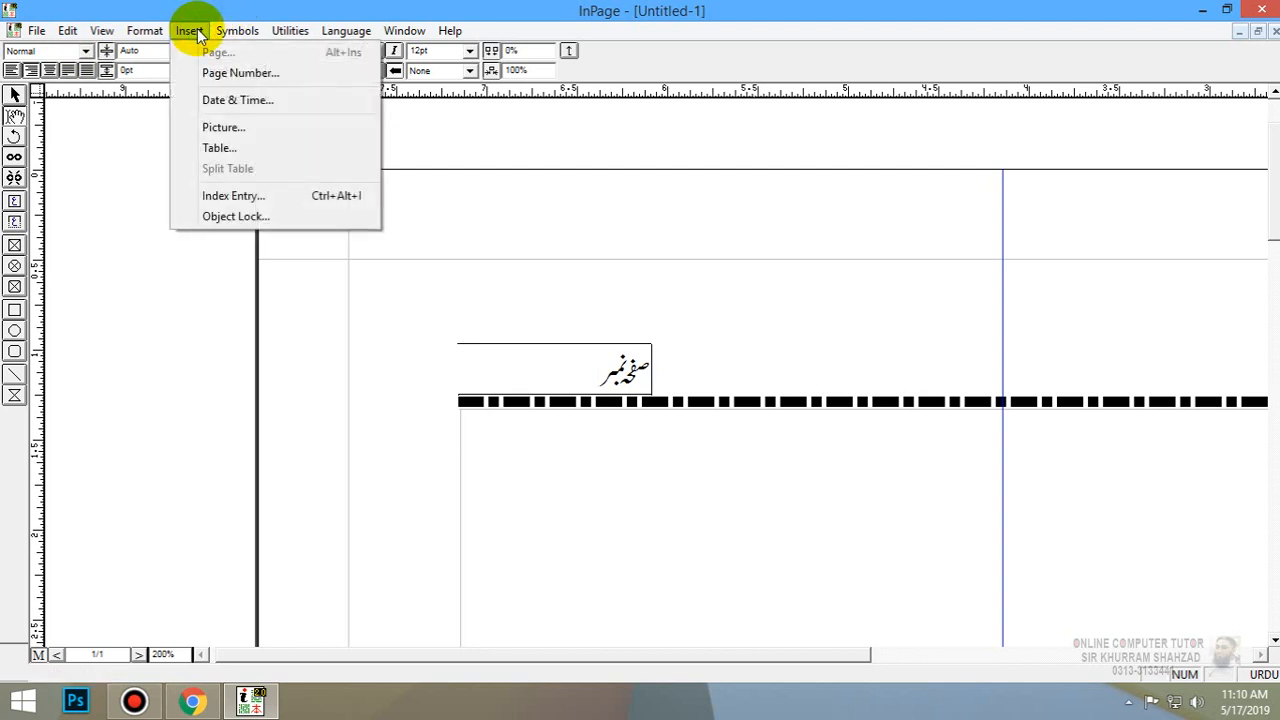
{"action": "mouse_move", "coordinate": [227, 31]}
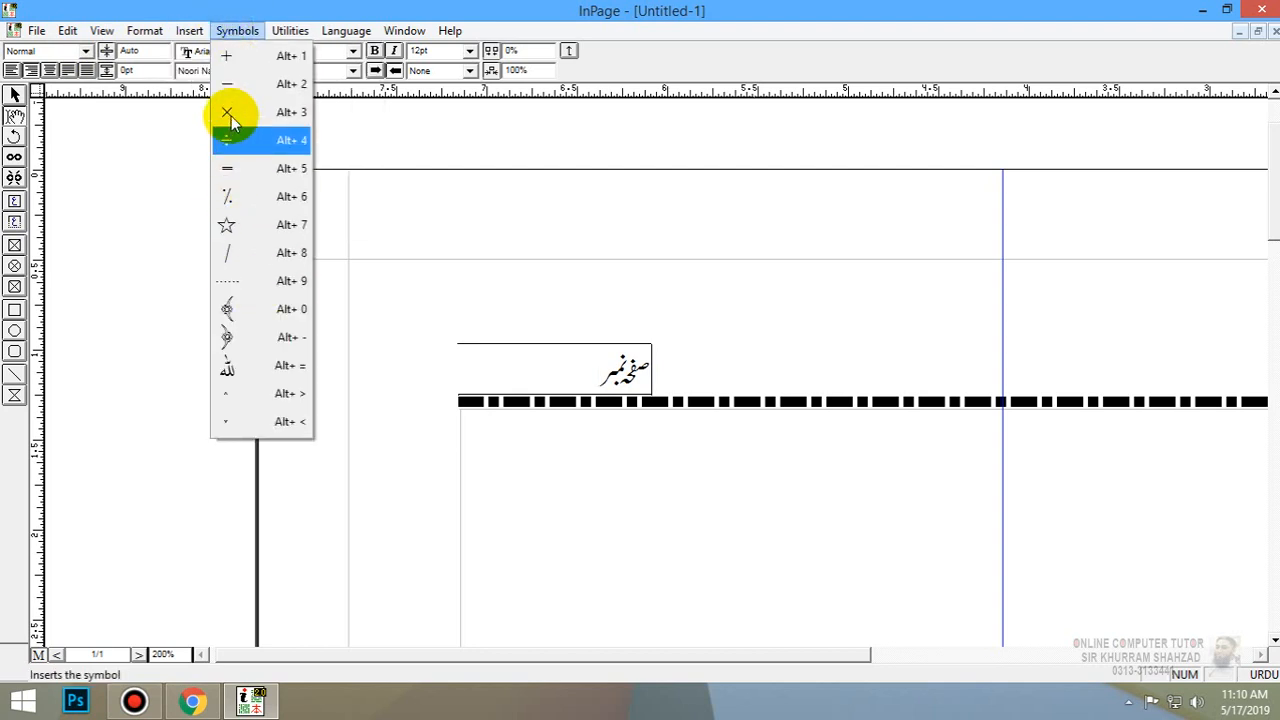
{"action": "left_click", "coordinate": [228, 84]}
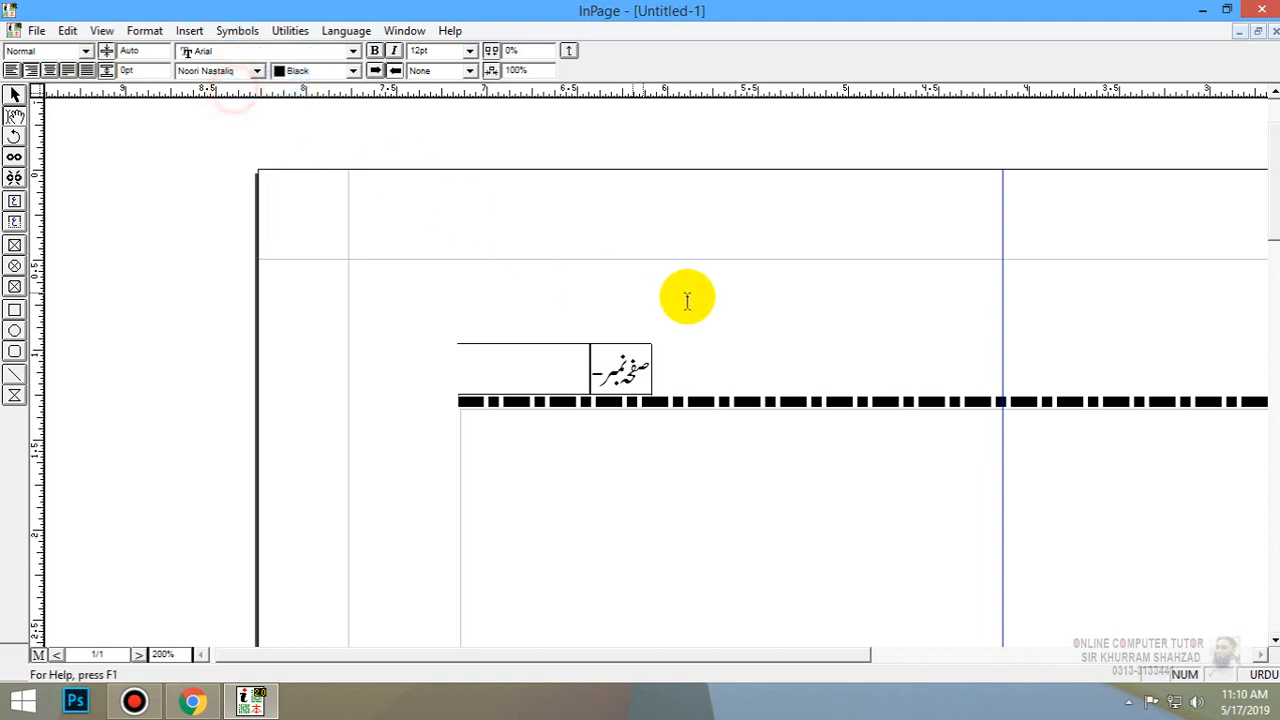
{"action": "left_click", "coordinate": [189, 31]}
{"action": "left_click", "coordinate": [243, 71]}
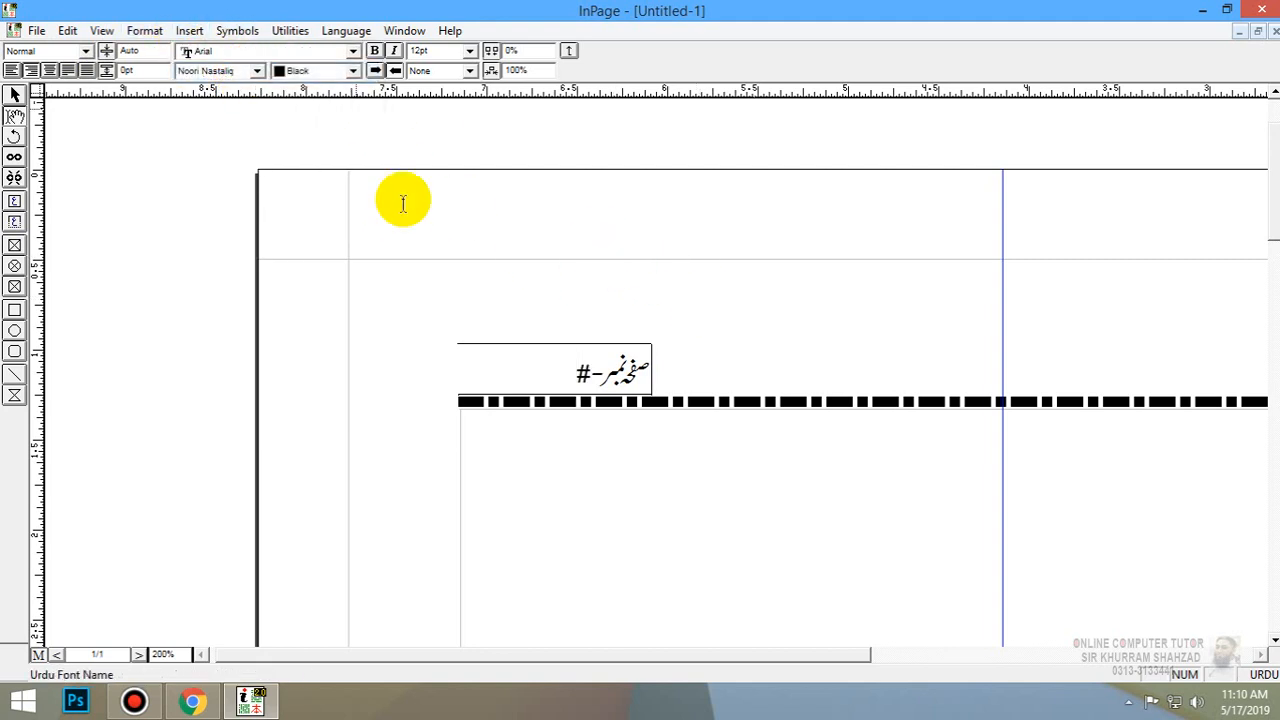
- Left-align the page number text and narrow its box from the right side to about 0.411 inches wide
{"action": "left_click_drag", "start_coordinate": [583, 372], "coordinate": [637, 351]}
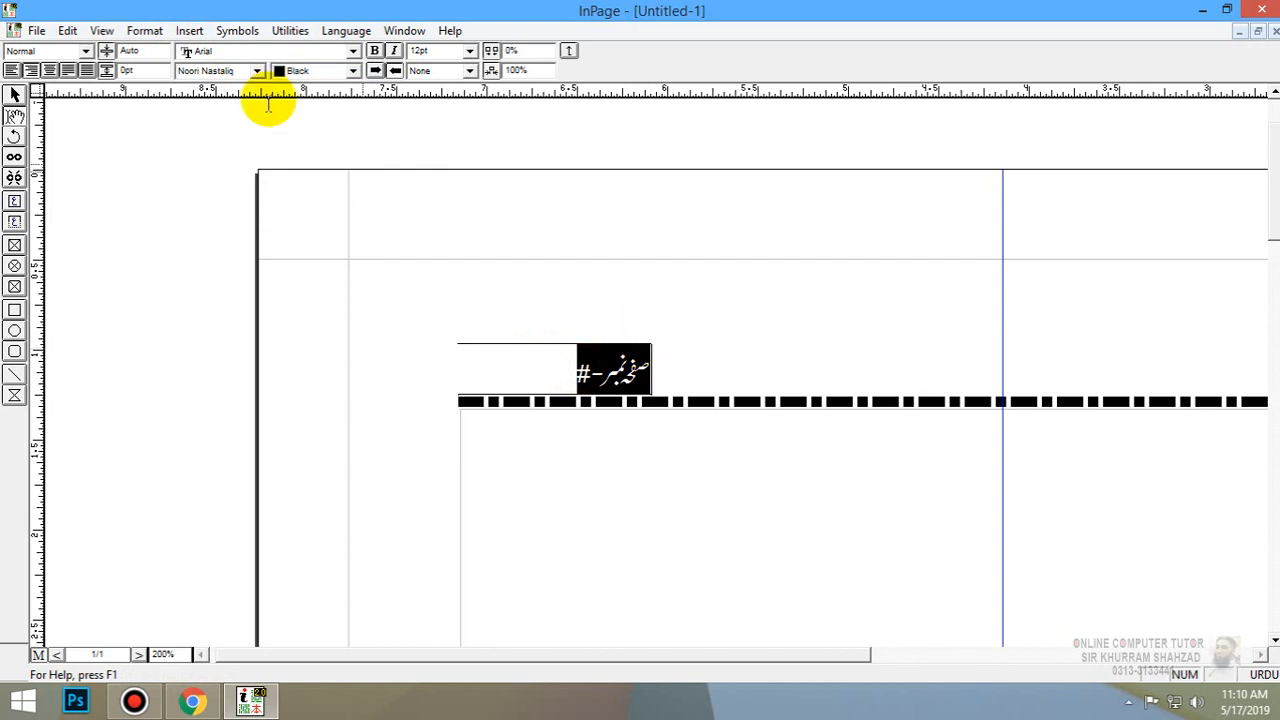
{"action": "left_click", "coordinate": [13, 70]}
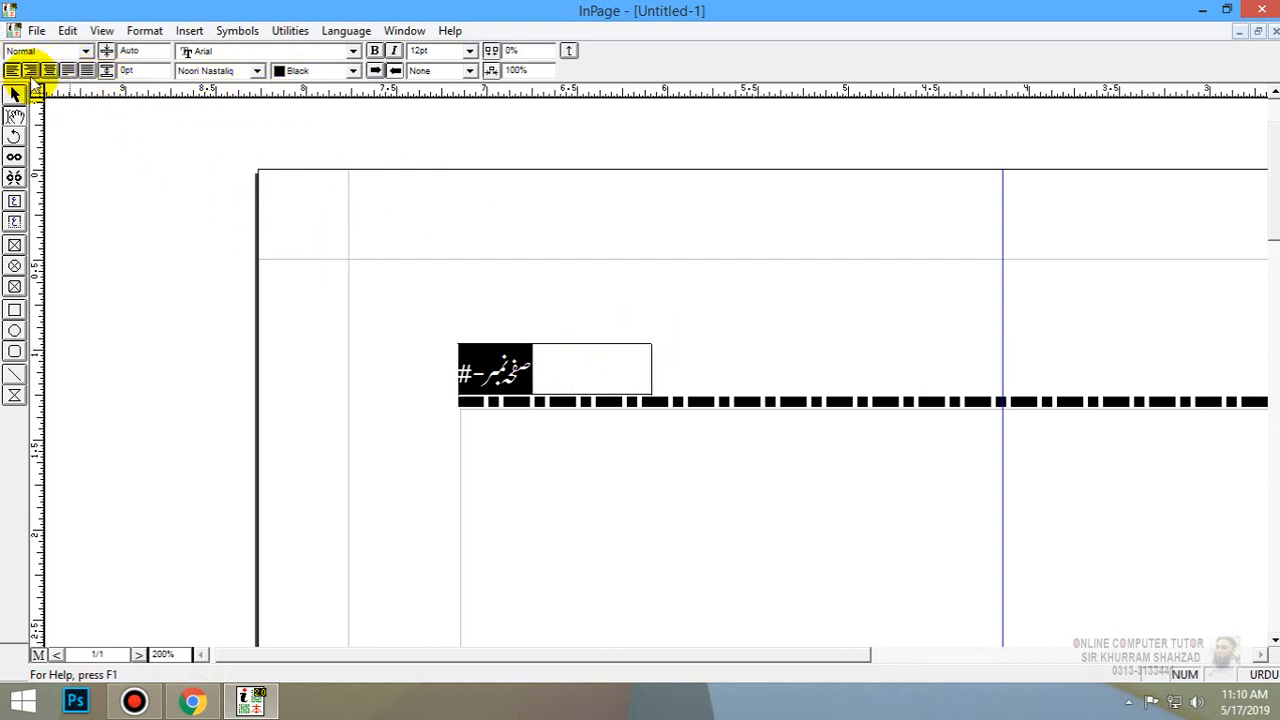
{"action": "left_click", "coordinate": [15, 93]}
{"action": "left_click", "coordinate": [516, 365]}
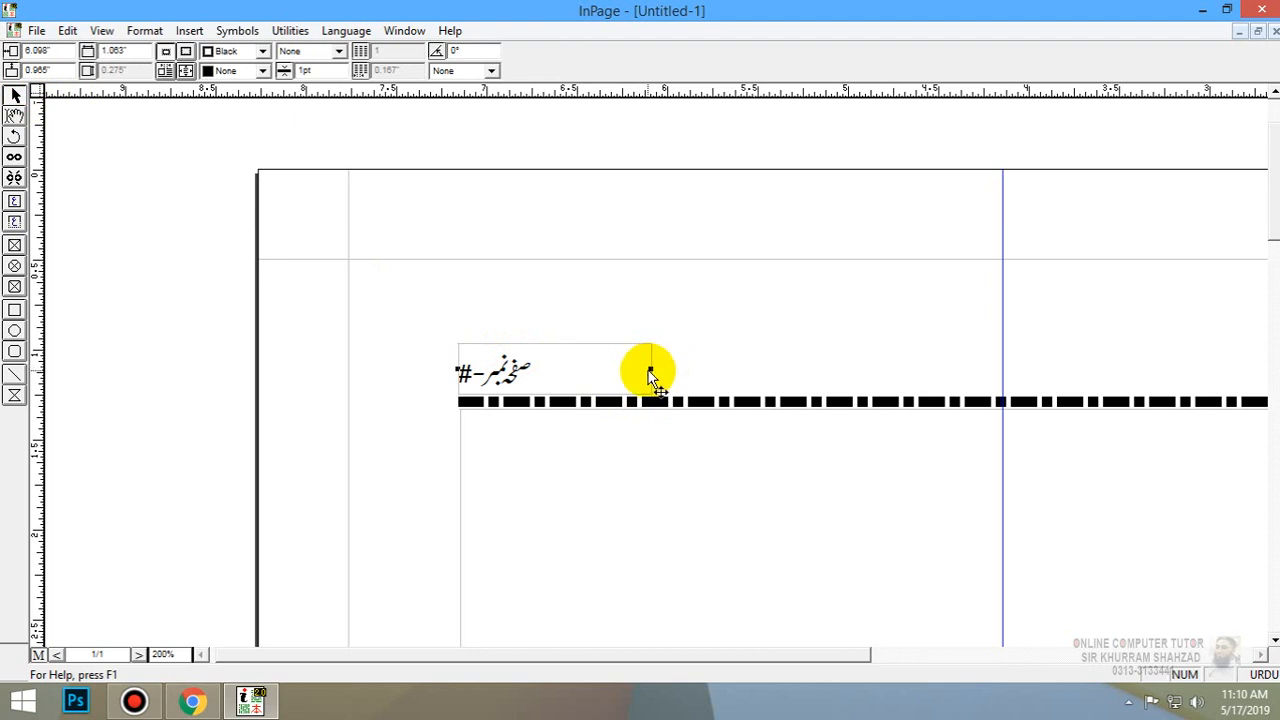
{"action": "left_click_drag", "start_coordinate": [650, 369], "coordinate": [535, 360]}
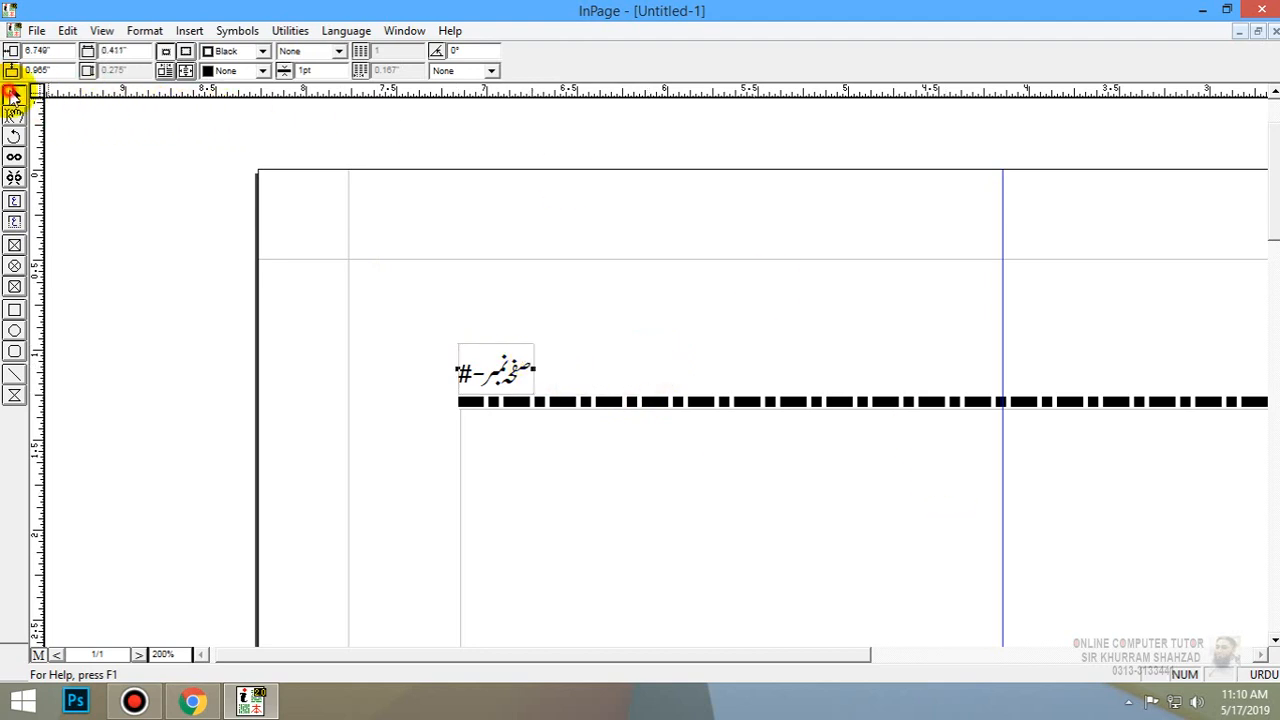
{"action": "left_click", "coordinate": [857, 336]}
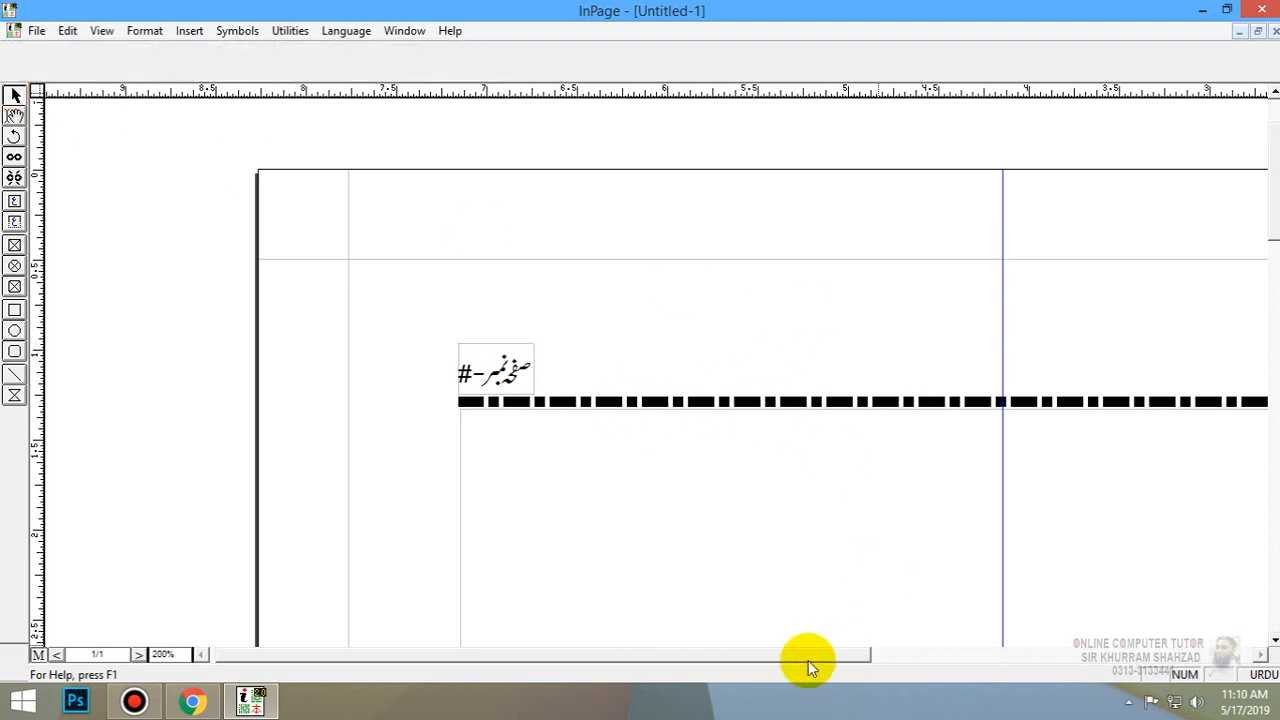
- Copy the dash-dot header line and place the copy along the text frame's bottom edge
{"action": "left_click_drag", "start_coordinate": [808, 660], "coordinate": [997, 655]}
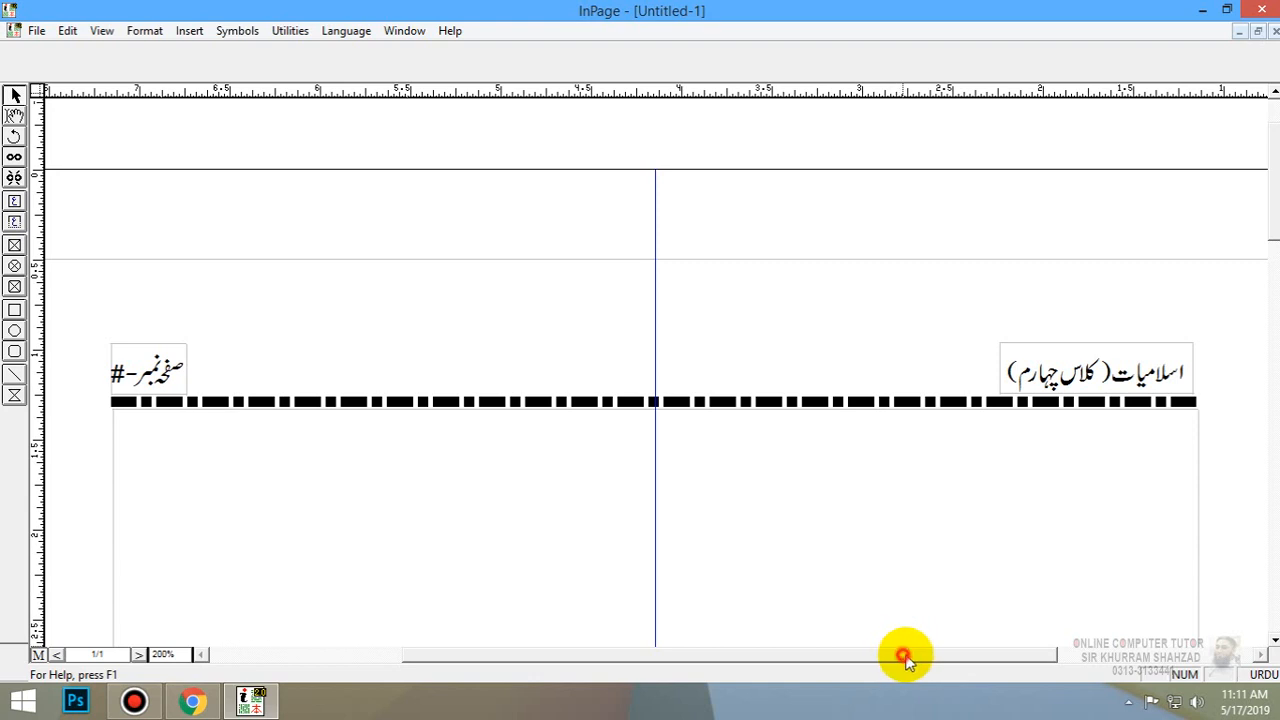
{"action": "left_click_drag", "start_coordinate": [905, 658], "coordinate": [931, 658]}
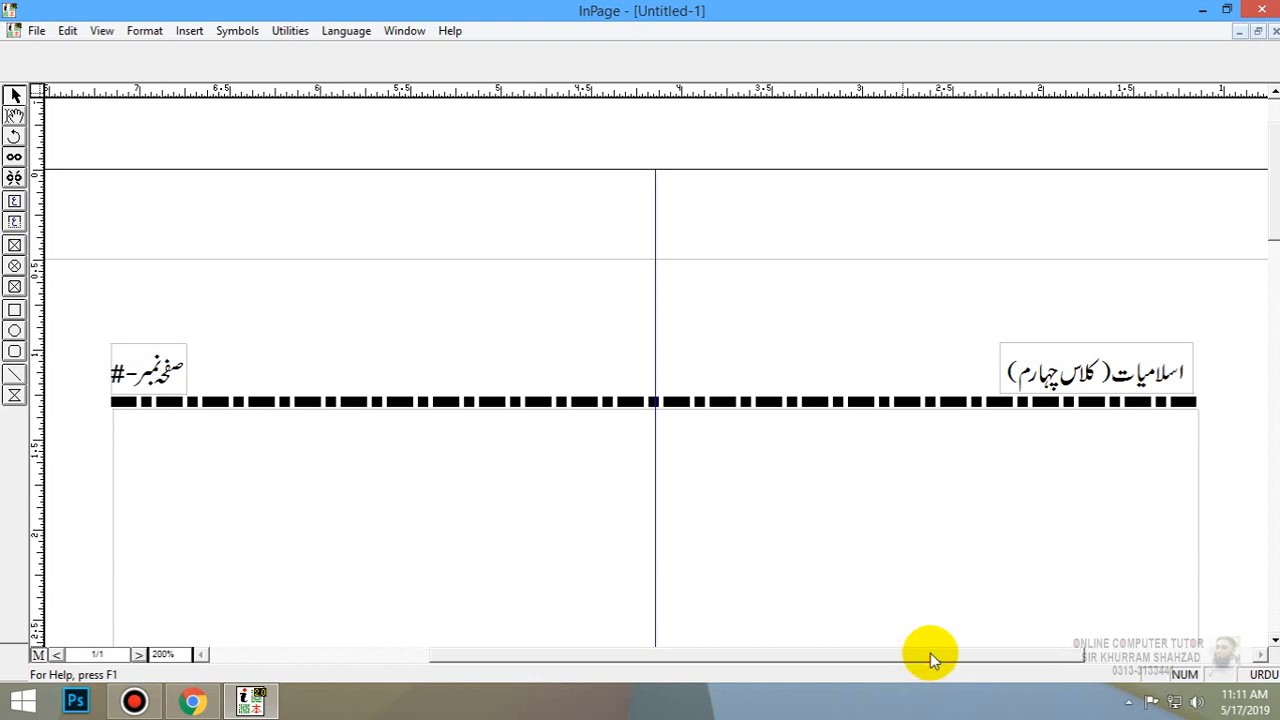
{"action": "left_click", "coordinate": [1018, 403]}
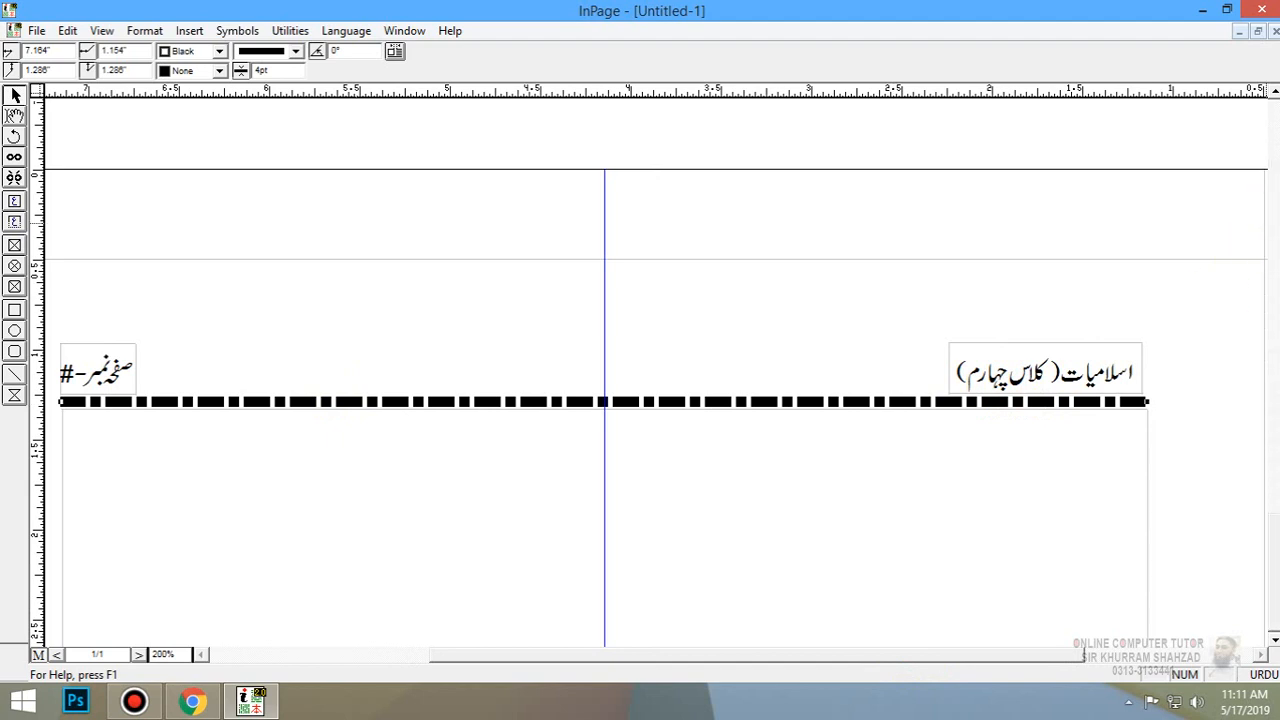
{"action": "left_click_drag", "start_coordinate": [1273, 226], "coordinate": [1271, 608]}
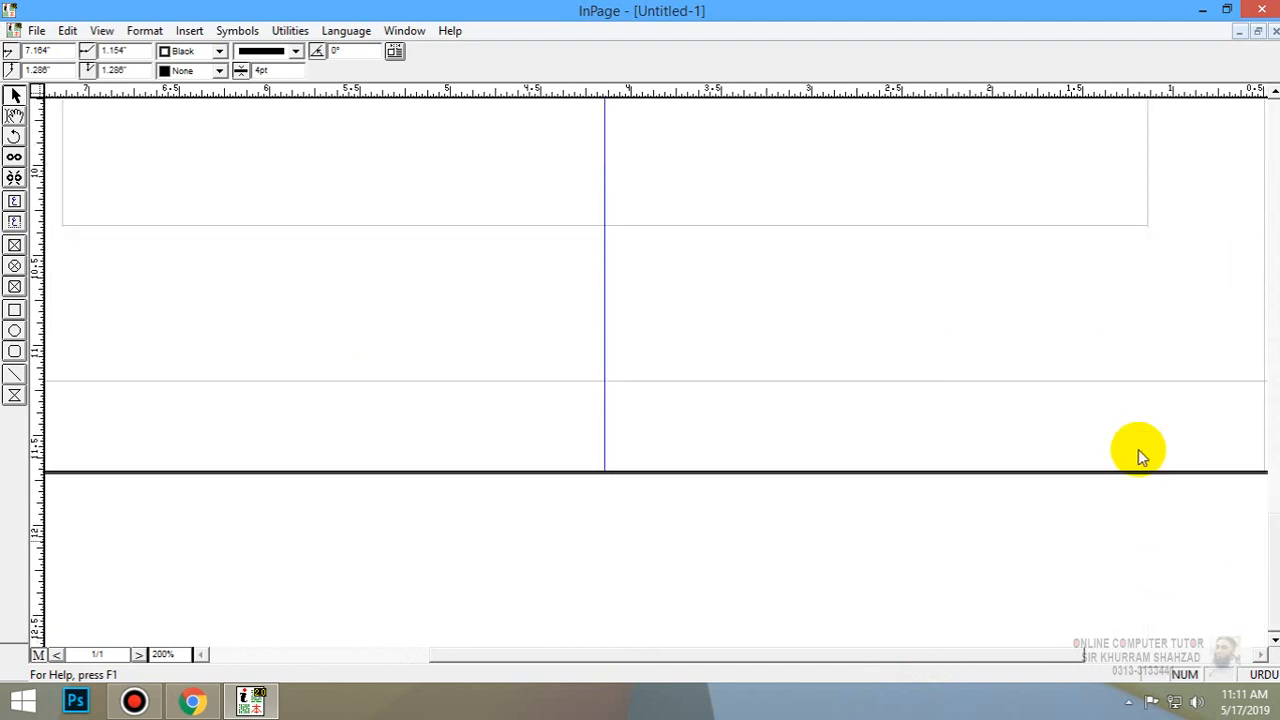
{"action": "left_click", "coordinate": [1274, 91]}
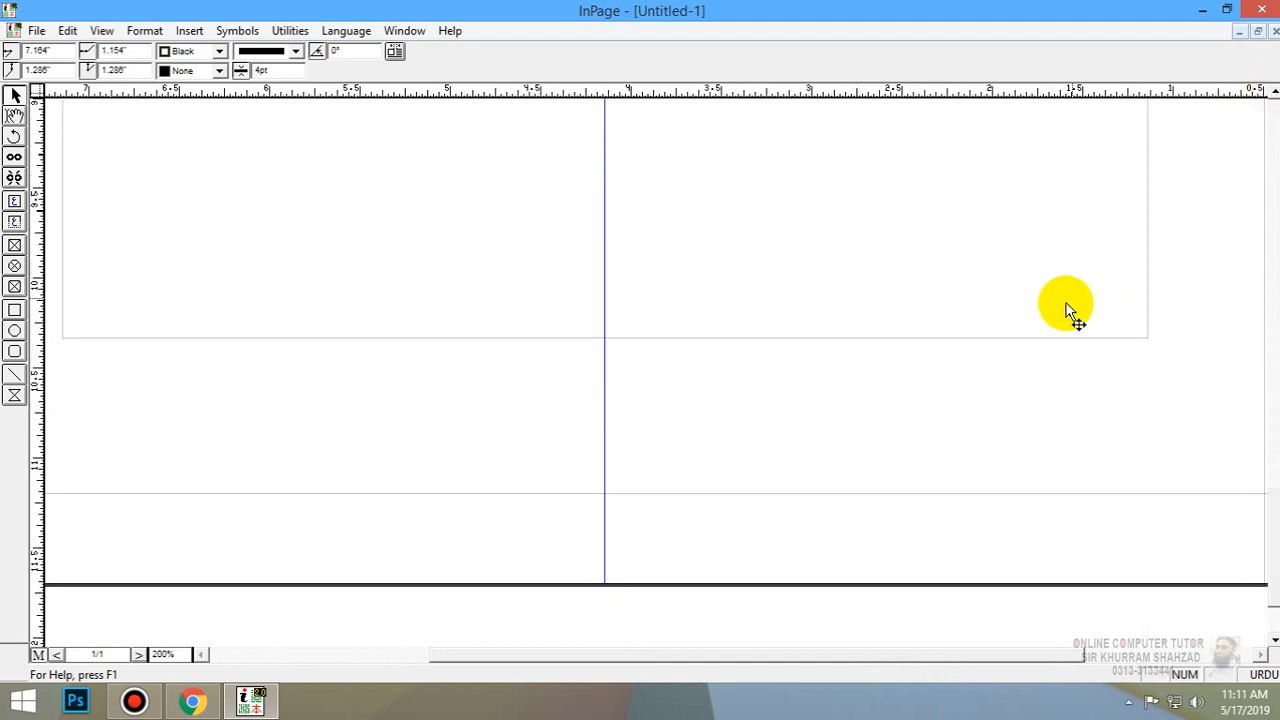
{"action": "key", "text": "ctrl+v"}
{"action": "left_click", "coordinate": [700, 352]}
{"action": "left_click_drag", "start_coordinate": [568, 353], "coordinate": [1017, 344]}
- Nudge the copied line vertically to about 10.378 inches, just below the text frame's bottom edge
{"action": "key", "text": "Down"}
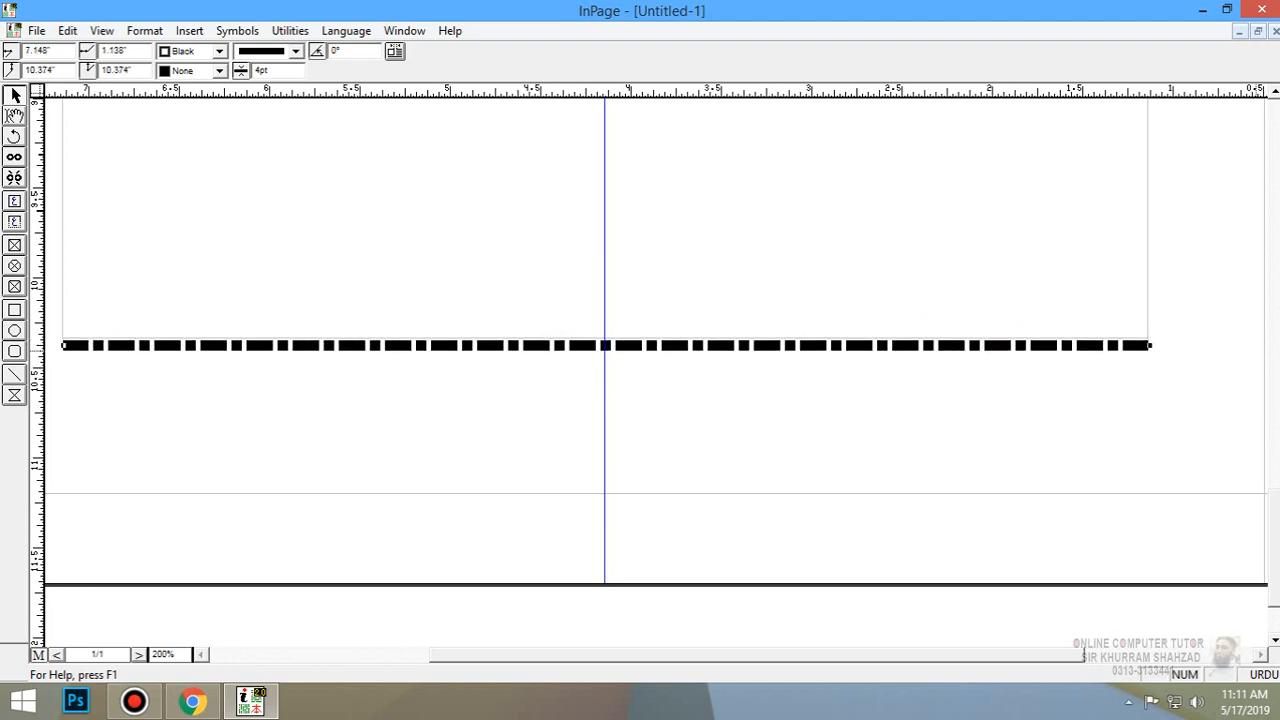
{"action": "key", "text": "Up"}
{"action": "key", "text": "Down"}
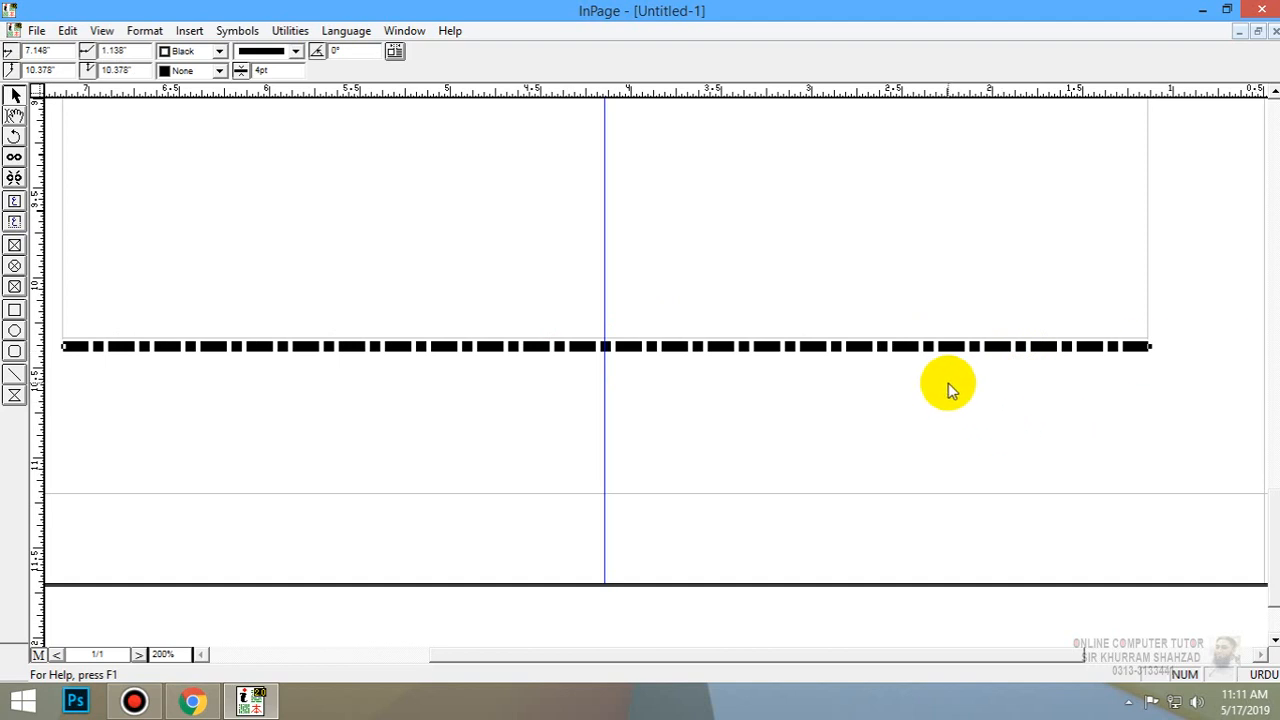
{"action": "key", "text": "ctrl+1"}
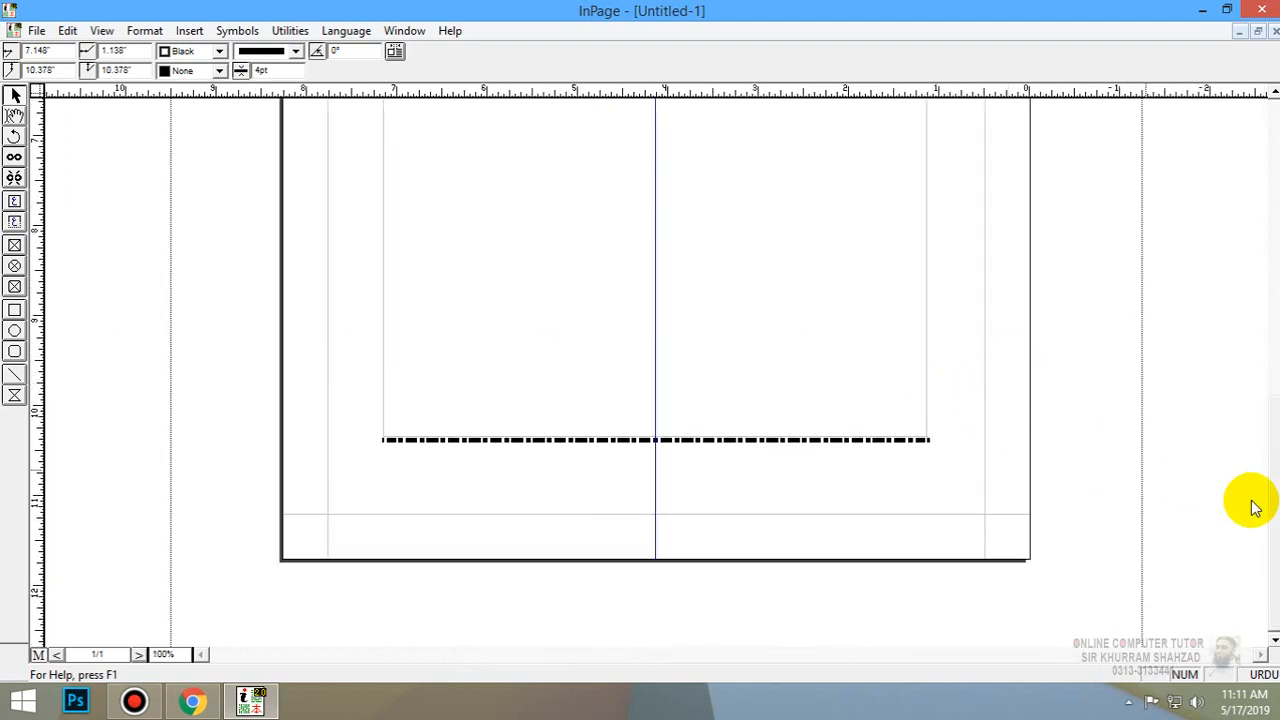
- Give the main text frame a border of diamonds joined by dashes, 2 pt wide
{"action": "left_click", "coordinate": [1274, 612]}
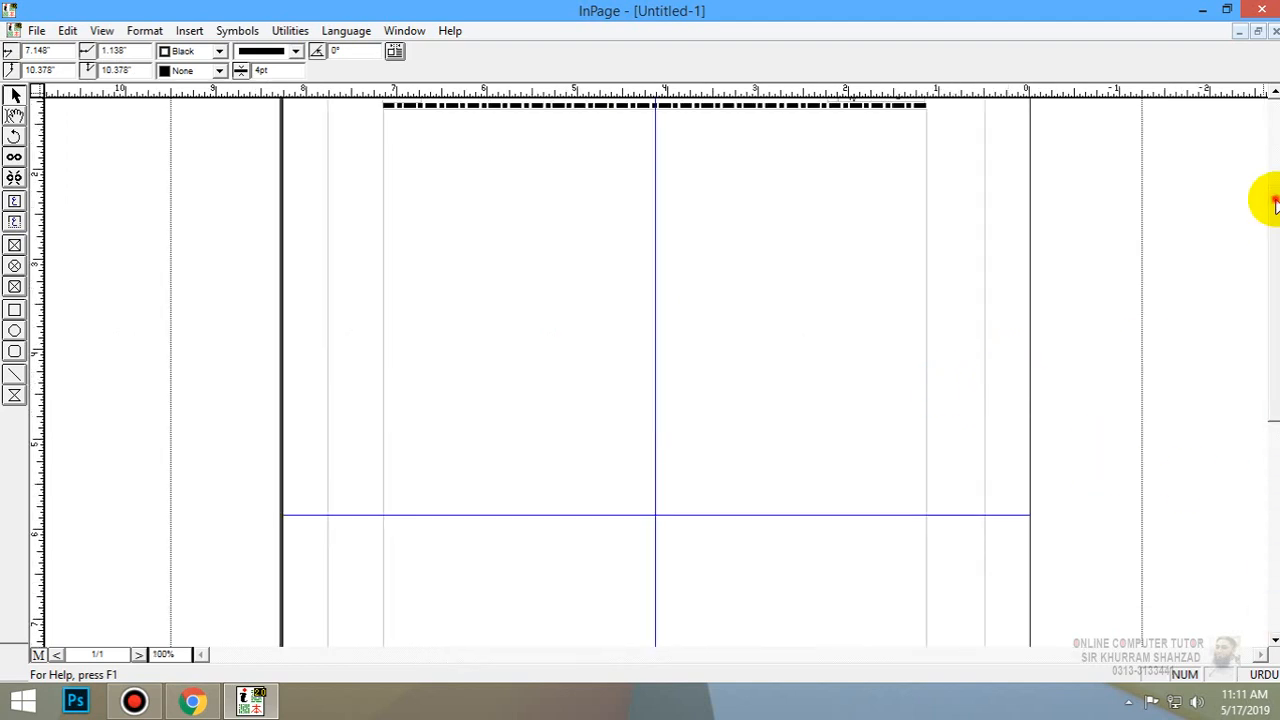
{"action": "scroll", "coordinate": [1274, 205], "scroll_direction": "up", "scroll_amount": 3}
{"action": "left_click", "coordinate": [905, 290]}
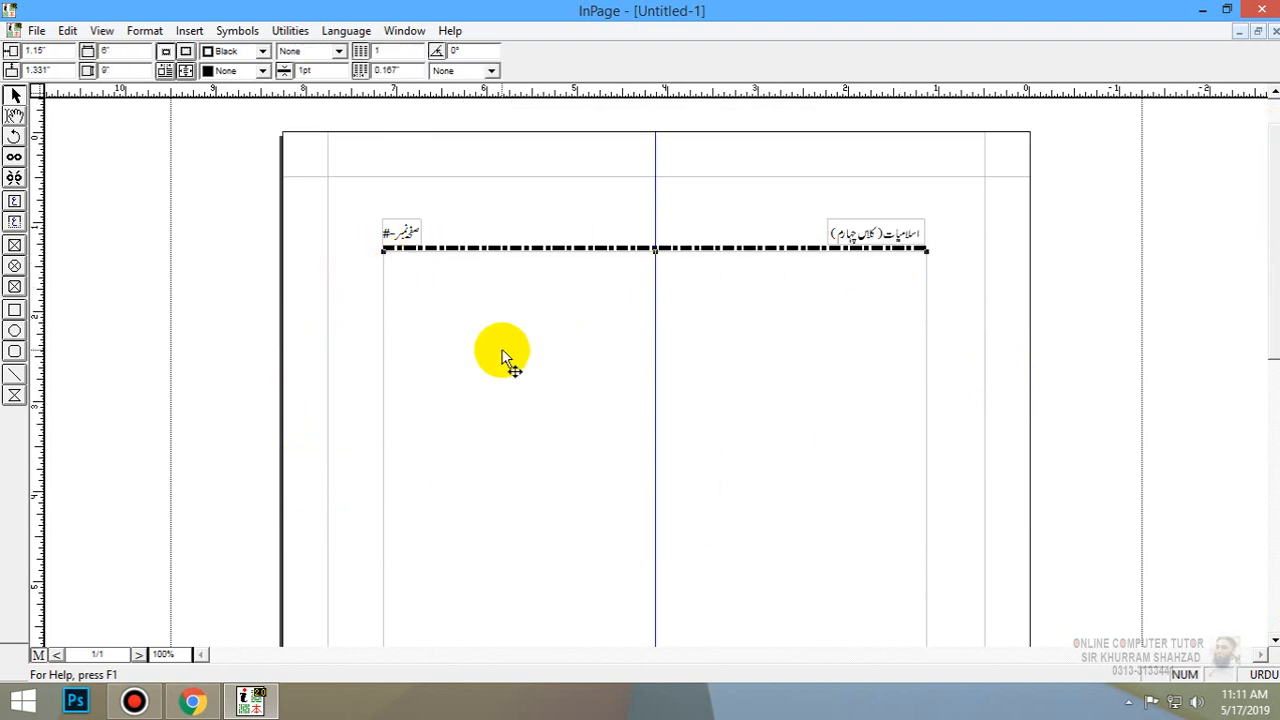
{"action": "left_click", "coordinate": [339, 51]}
{"action": "mouse_move", "coordinate": [339, 90]}
{"action": "left_mouse_down"}
{"action": "mouse_move", "coordinate": [337, 106]}
{"action": "mouse_move", "coordinate": [337, 50]}
{"action": "mouse_move", "coordinate": [337, 93]}
{"action": "left_mouse_up"}
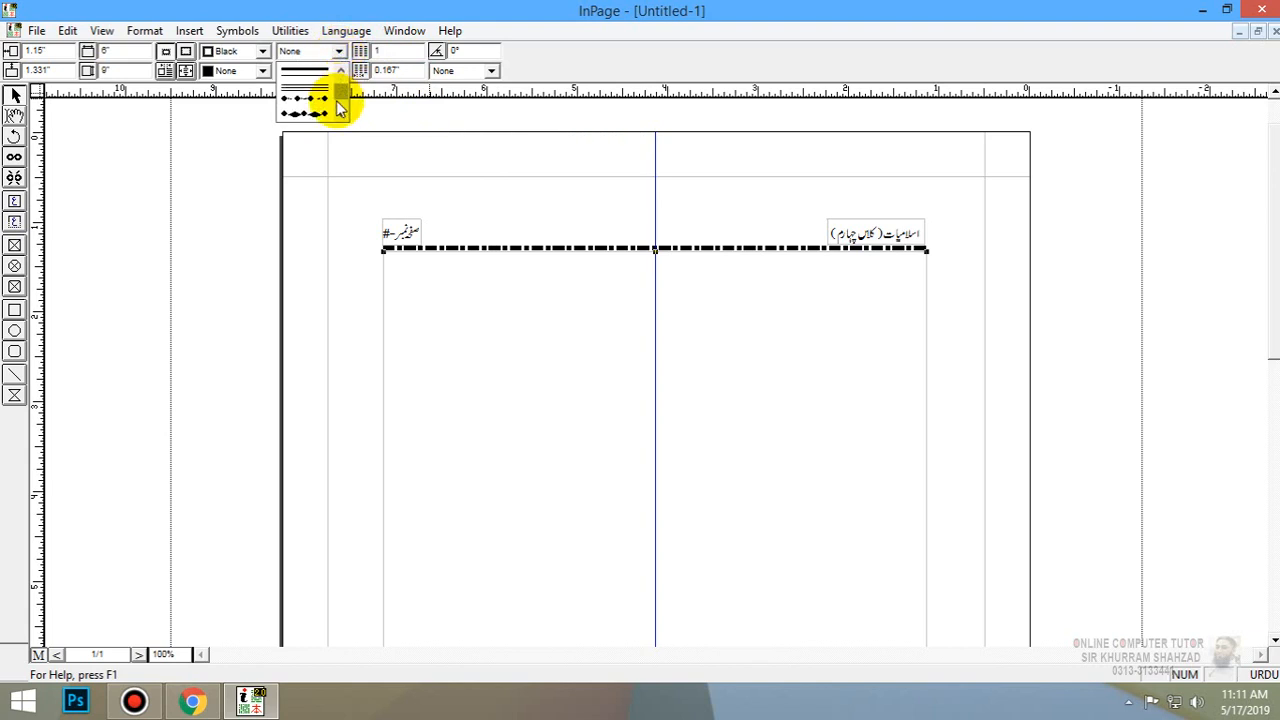
{"action": "left_click", "coordinate": [309, 105]}
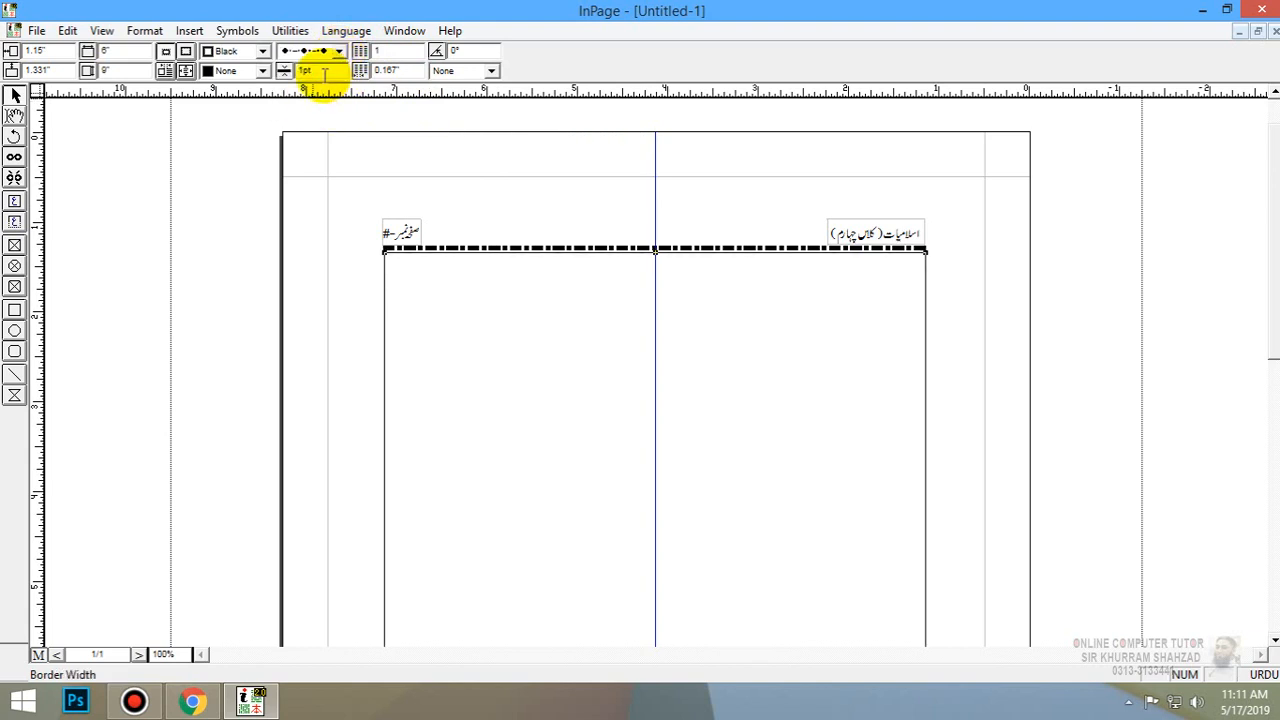
{"action": "double_click", "coordinate": [323, 73]}
{"action": "type", "text": "2"}
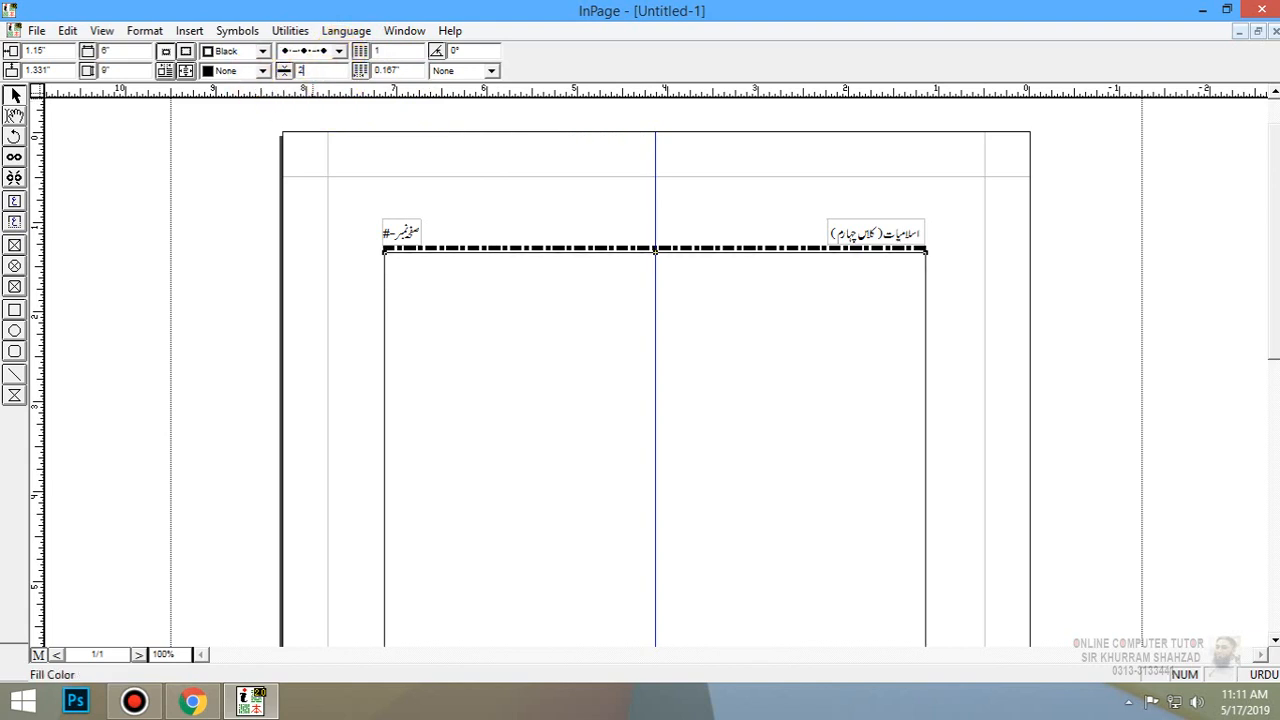
{"action": "key", "text": "Return"}
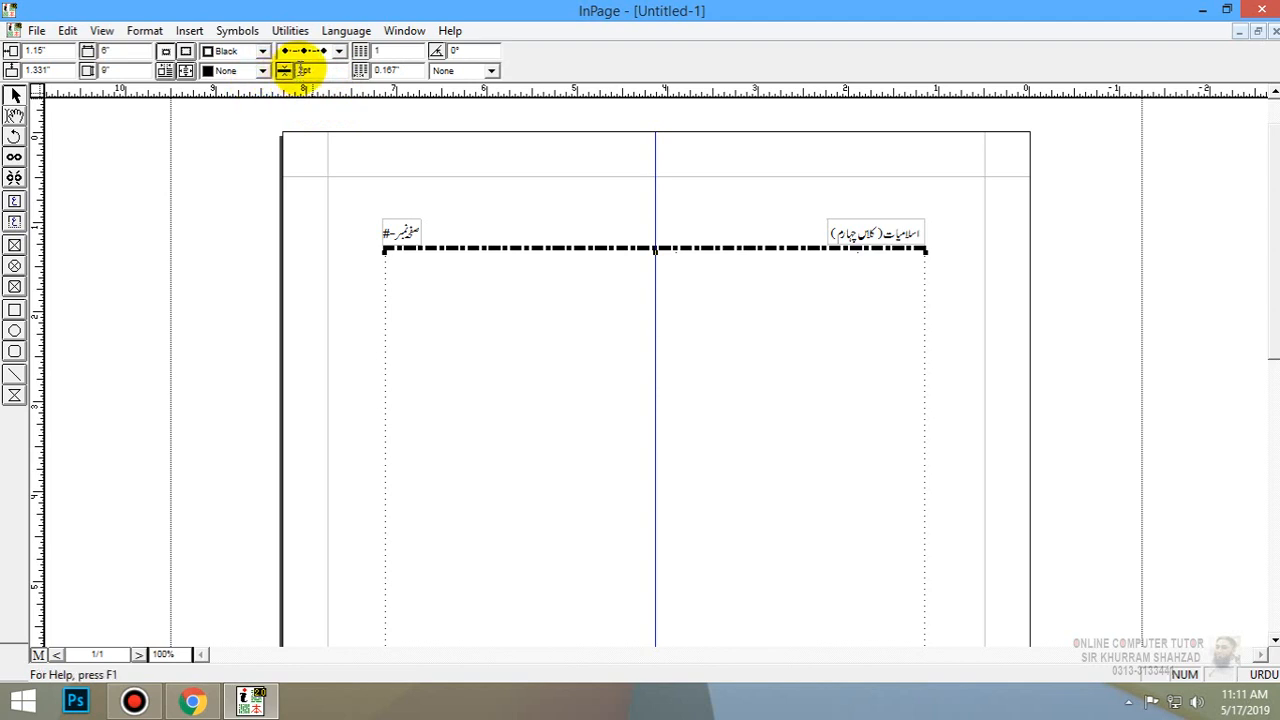
- Change the main text frame's border style to a single solid line
{"action": "left_click", "coordinate": [339, 51]}
{"action": "left_click", "coordinate": [341, 77]}
{"action": "left_click", "coordinate": [338, 71]}
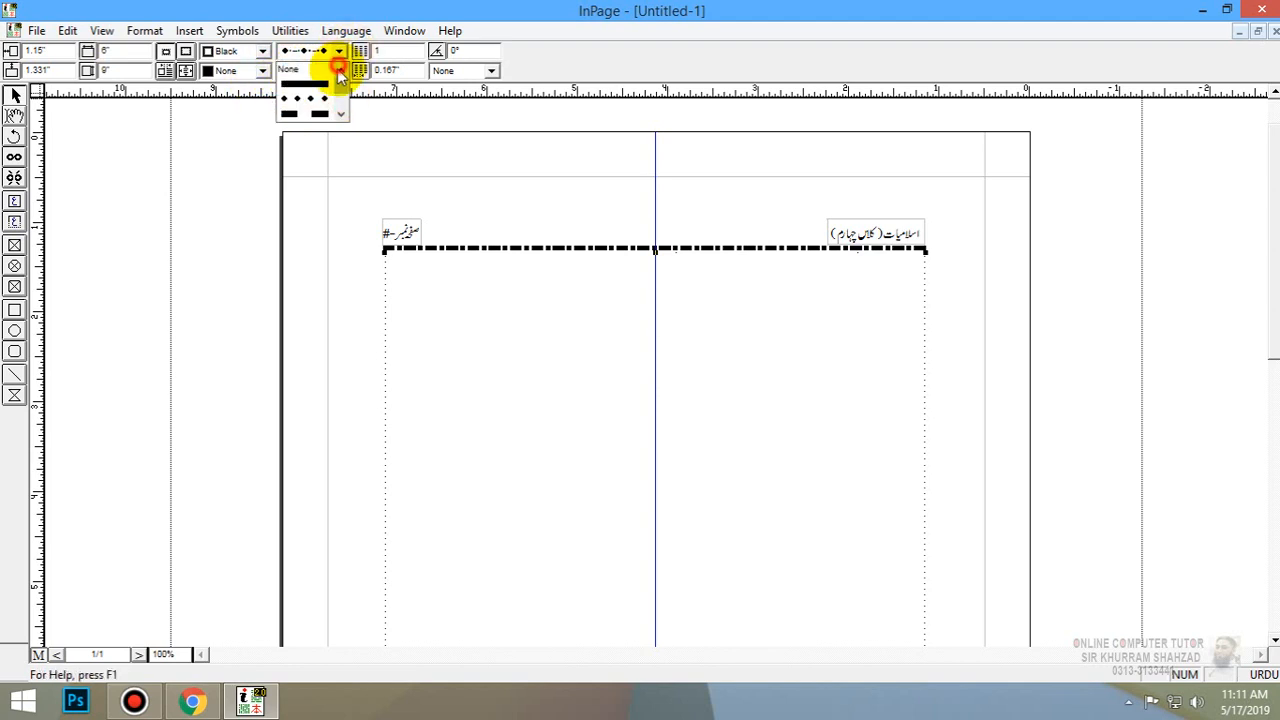
{"action": "left_click", "coordinate": [318, 86]}
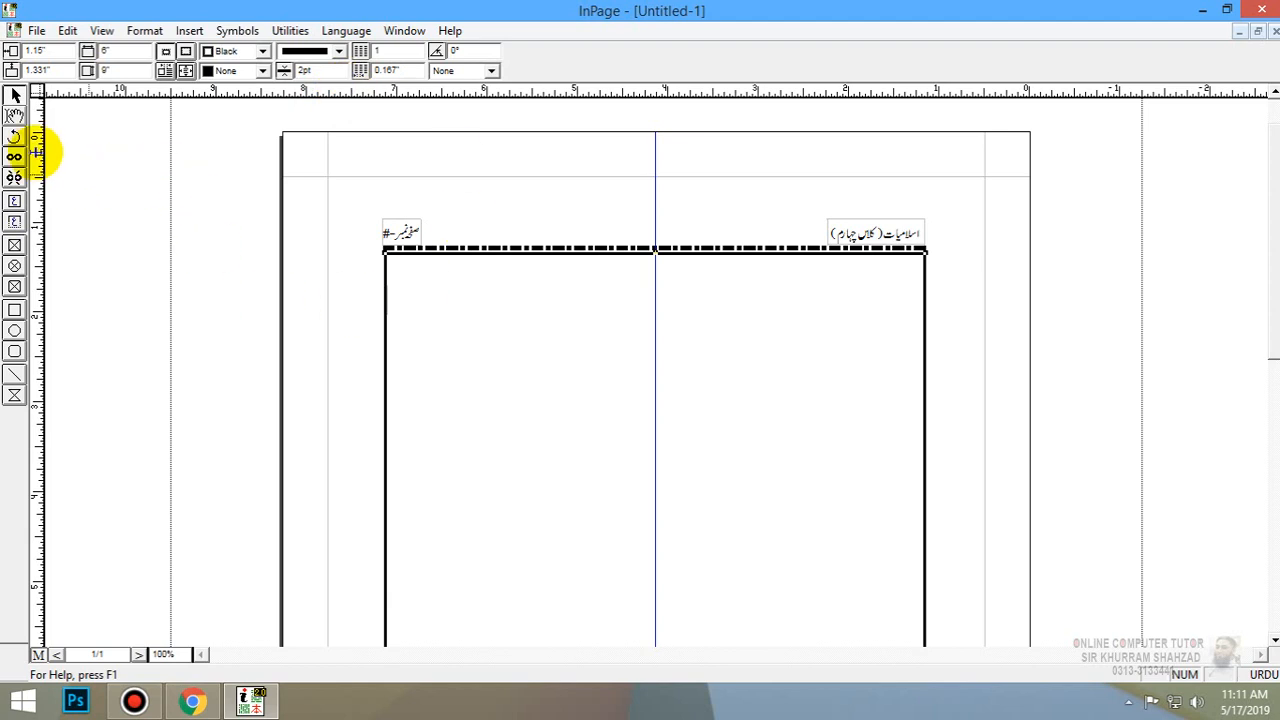
{"action": "left_click", "coordinate": [984, 350]}
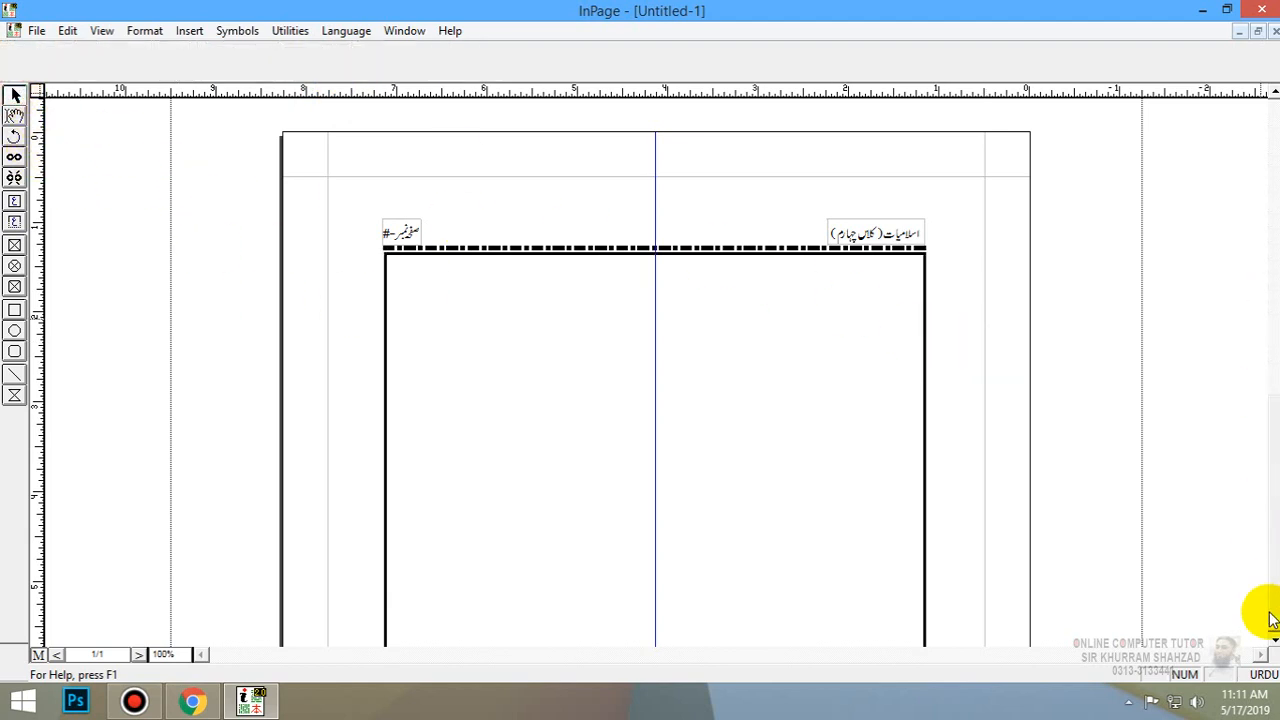
- Leave the master page and place the text cursor in page 1's main text frame
{"action": "scroll", "coordinate": [1270, 628], "scroll_direction": "down", "scroll_amount": 3}
{"action": "scroll", "coordinate": [1234, 290], "scroll_direction": "up", "scroll_amount": 3}
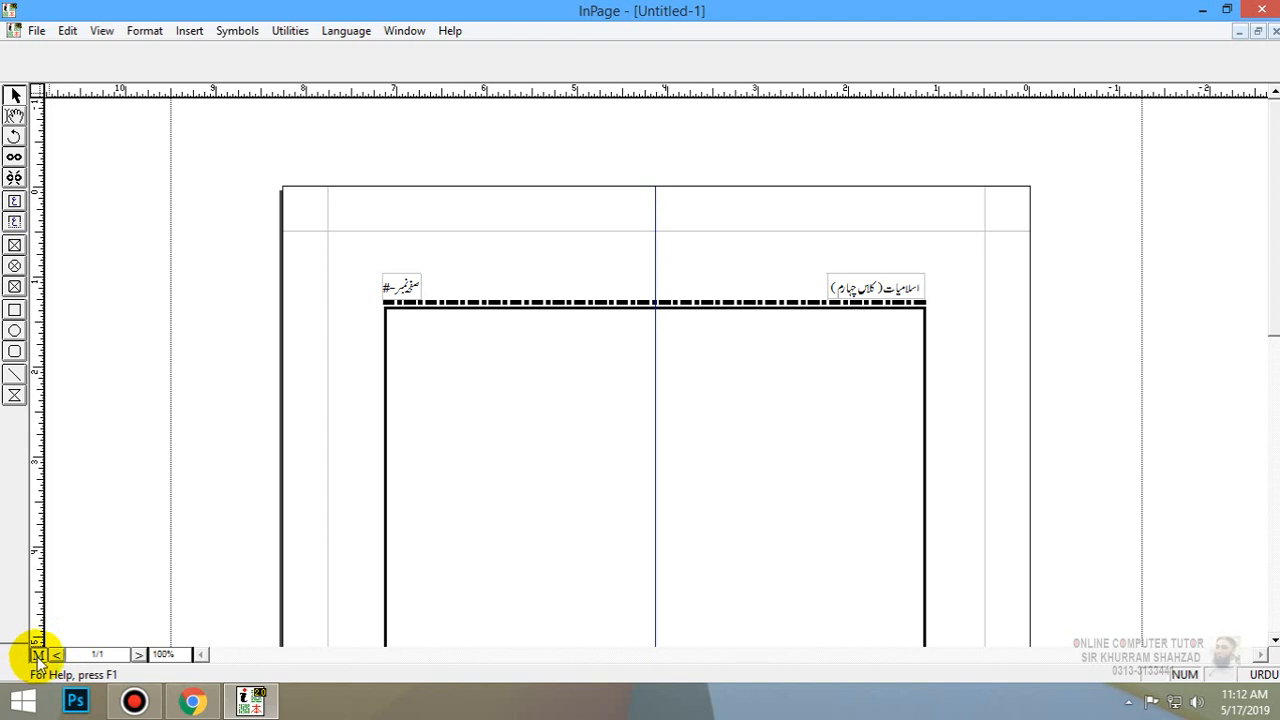
{"action": "left_click", "coordinate": [15, 116]}
{"action": "left_click", "coordinate": [882, 336]}
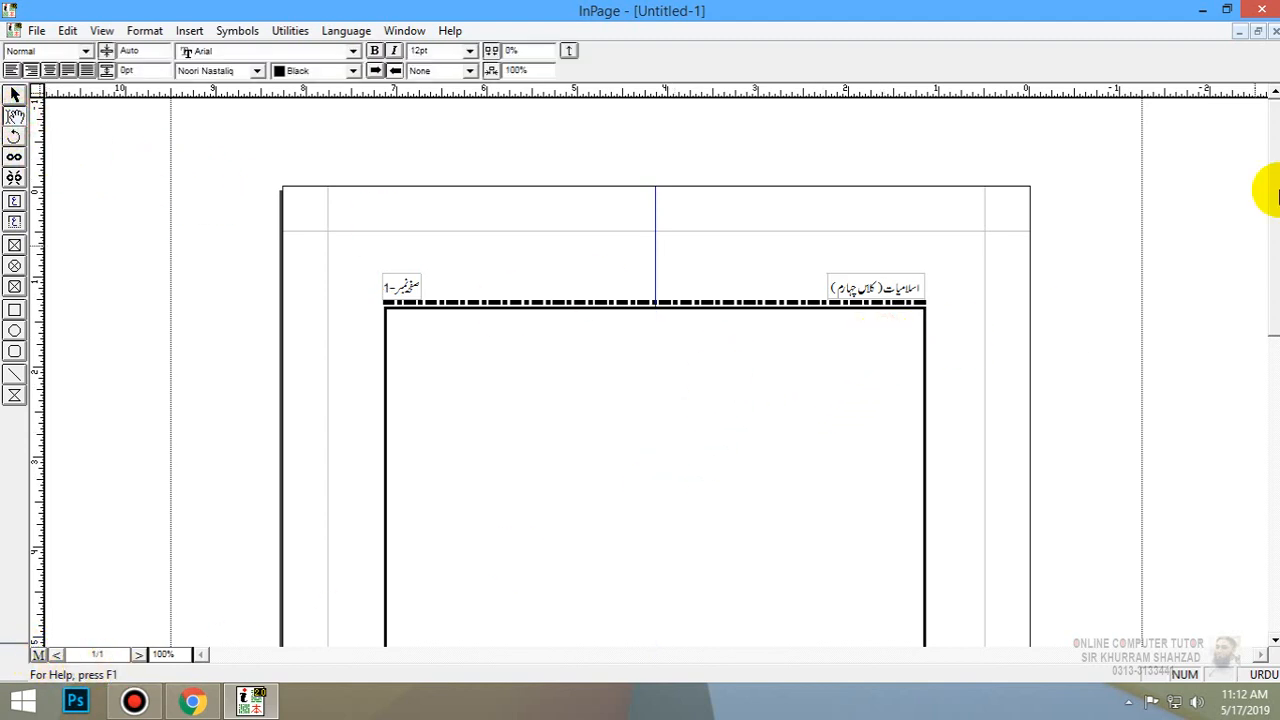
{"action": "scroll", "coordinate": [1266, 195], "scroll_direction": "down", "scroll_amount": 5}
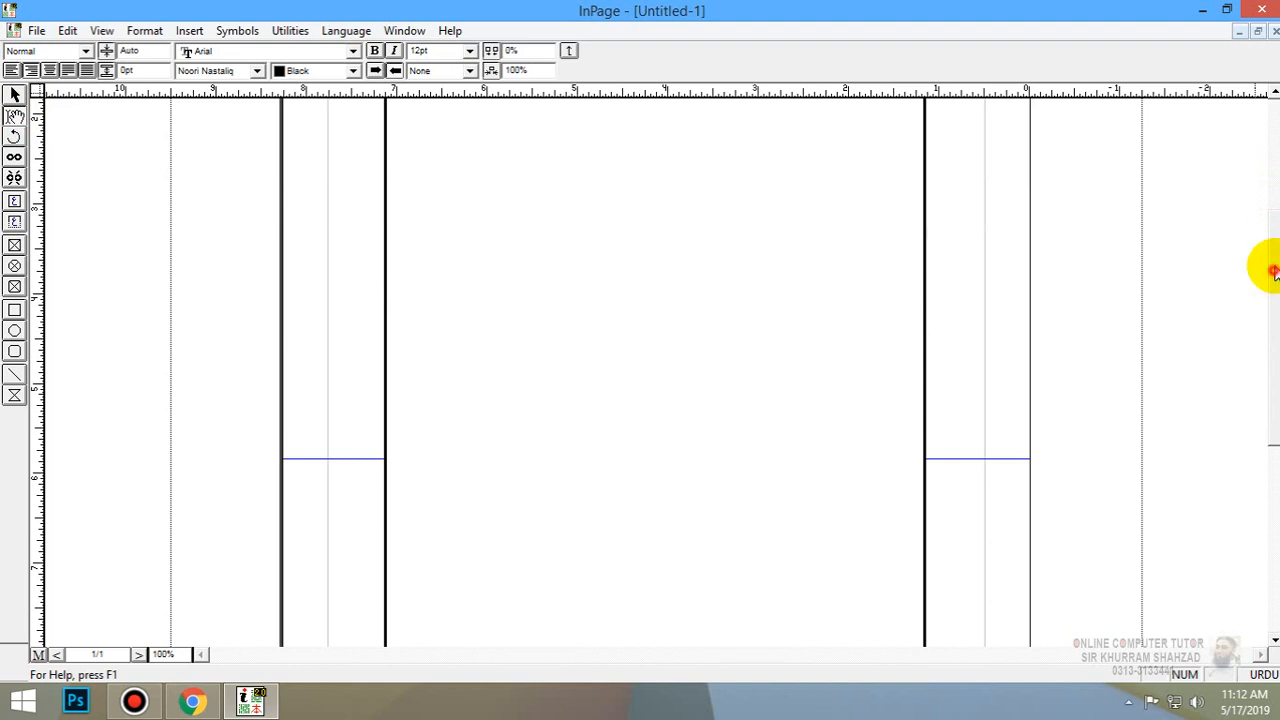
{"action": "scroll", "coordinate": [1266, 235], "scroll_direction": "up", "scroll_amount": 5}
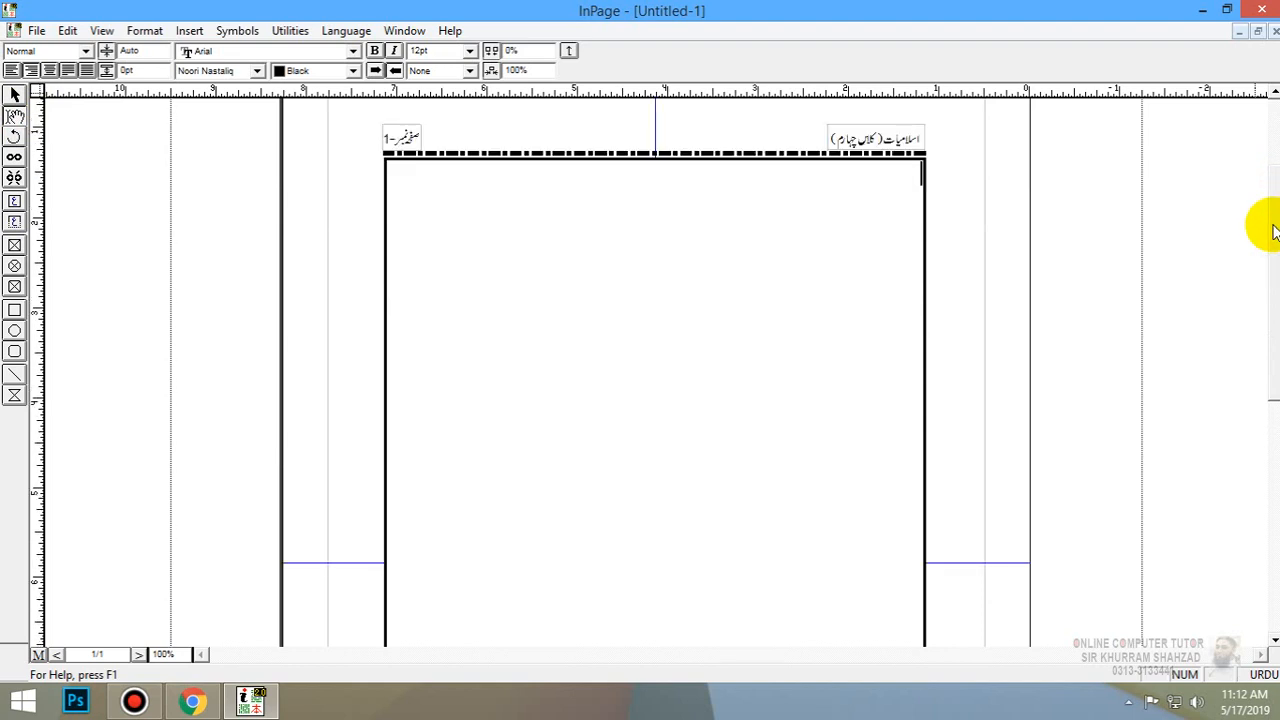
{"action": "left_click", "coordinate": [37, 30]}
{"action": "left_click", "coordinate": [49, 74]}
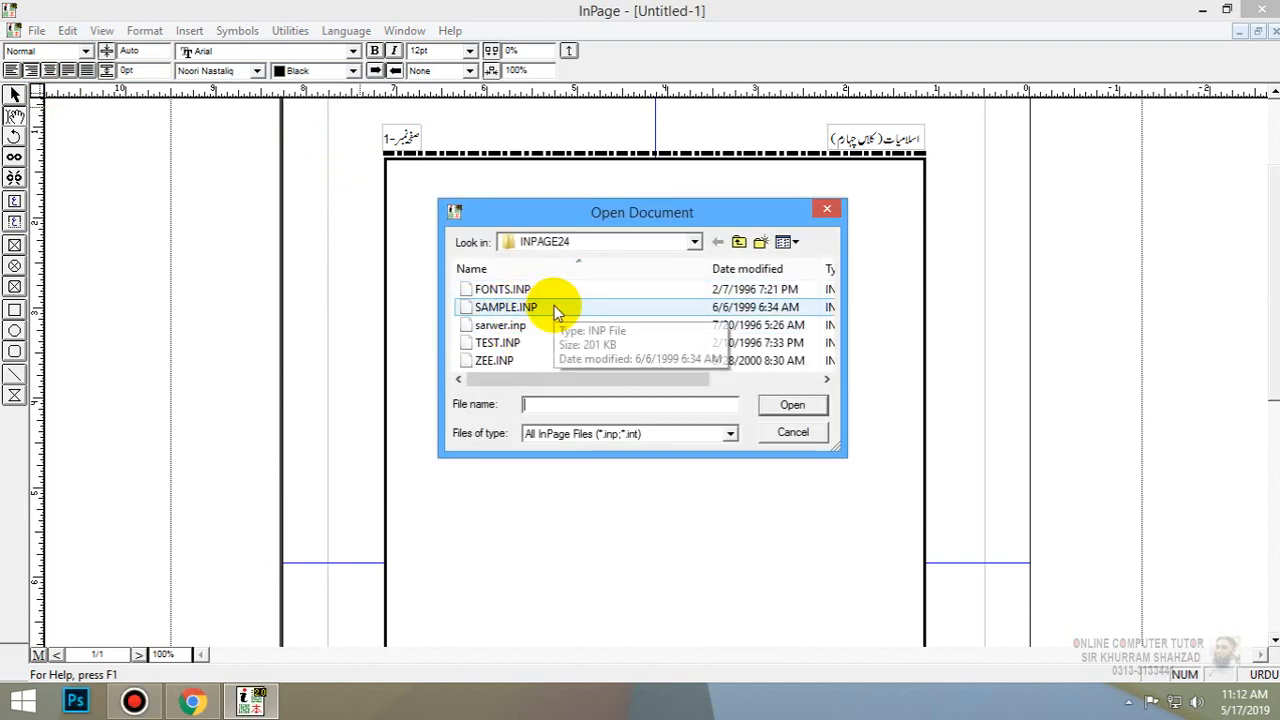
{"action": "double_click", "coordinate": [551, 324]}
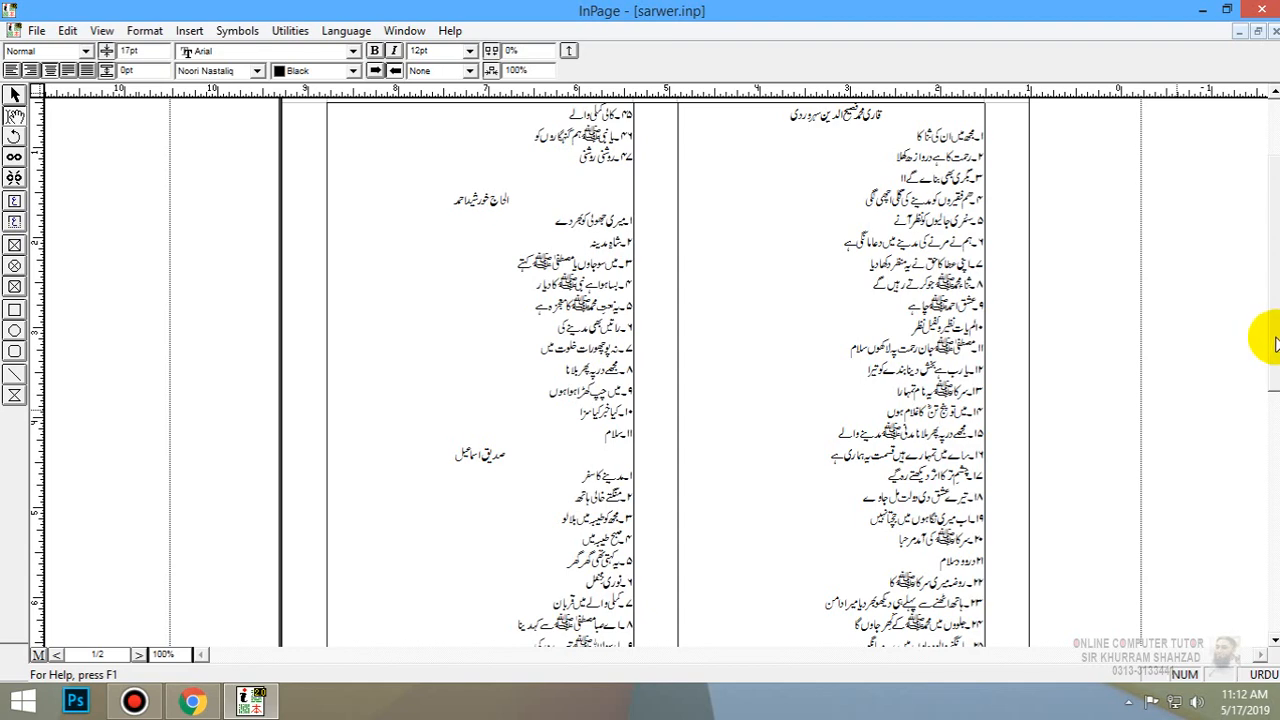
{"action": "scroll", "coordinate": [1266, 337], "scroll_direction": "up", "scroll_amount": 3}
{"action": "left_click_drag", "start_coordinate": [808, 255], "coordinate": [966, 657]}
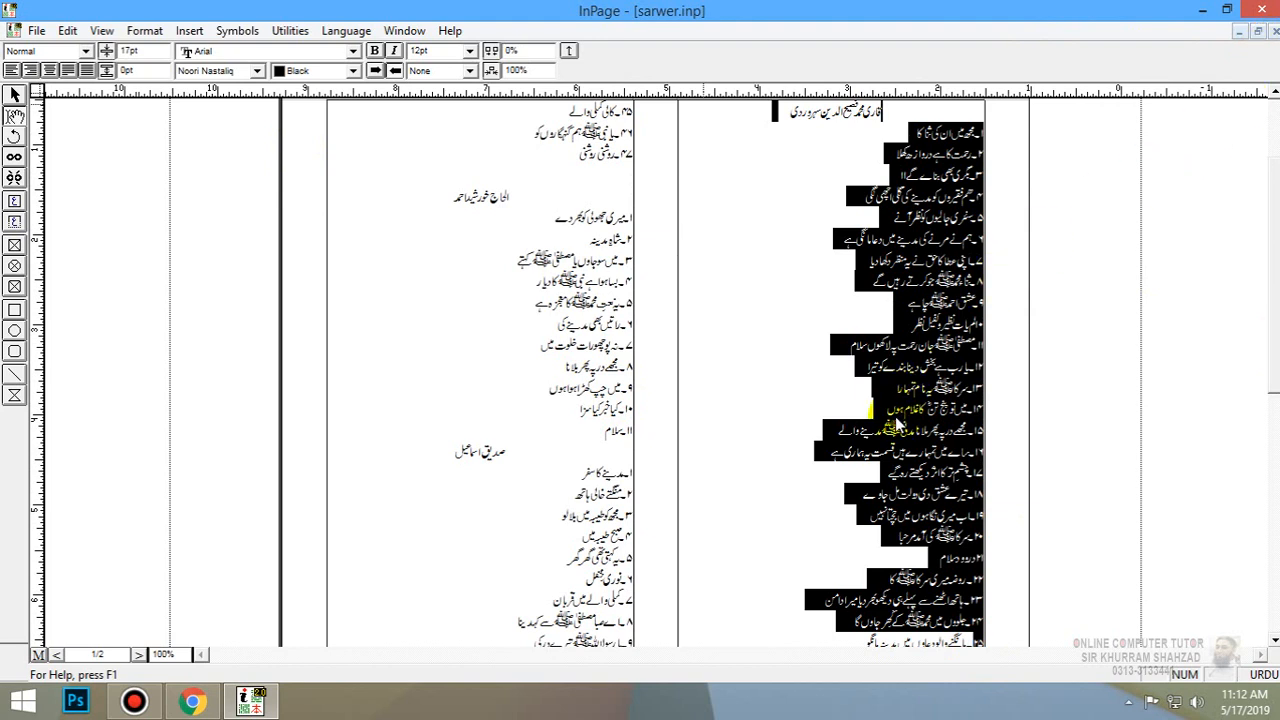
{"action": "key", "text": "ctrl+Tab"}
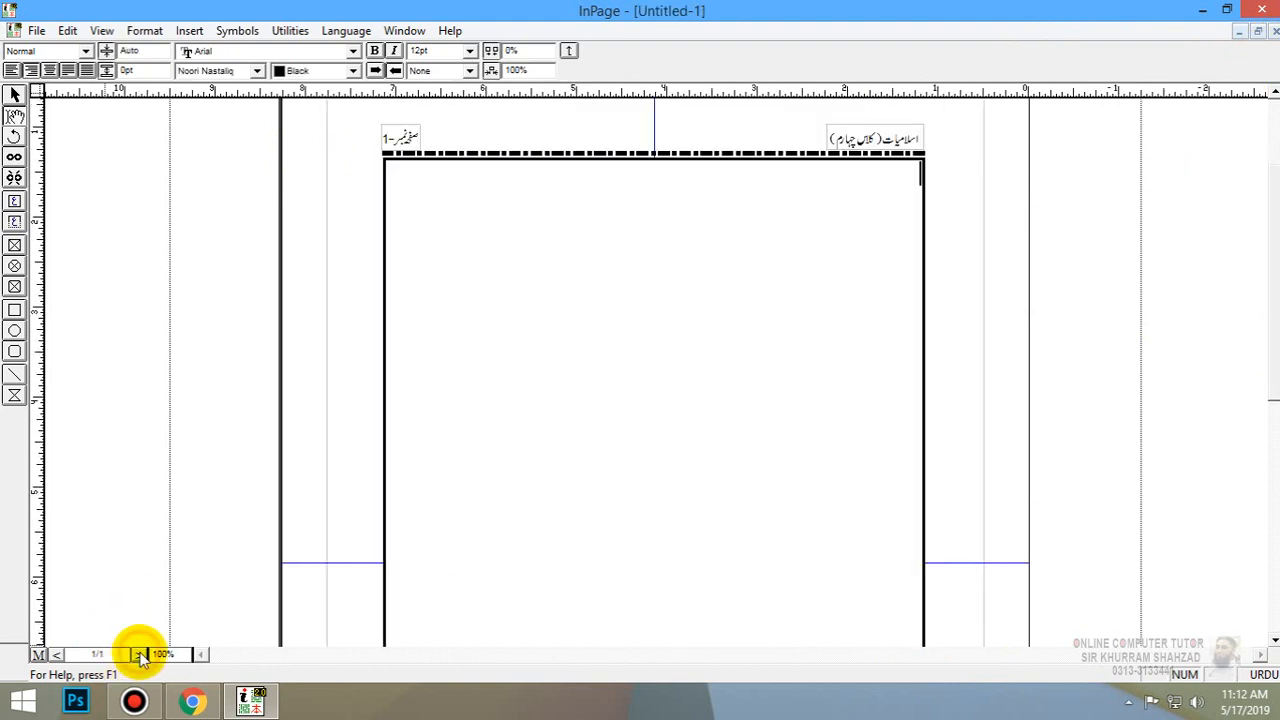
- Open SAMPLE.INP and show its page at 100% zoom
{"action": "left_click", "coordinate": [36, 30]}
{"action": "left_click", "coordinate": [50, 71]}
{"action": "double_click", "coordinate": [519, 307]}
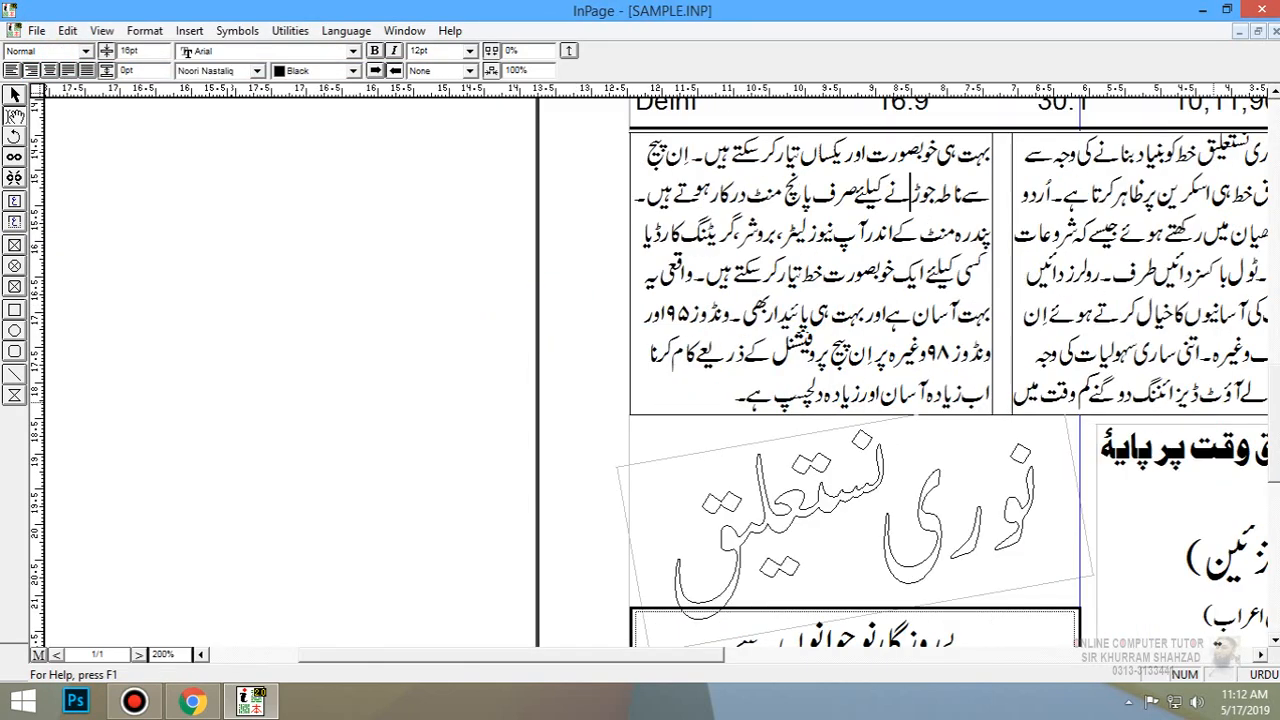
{"action": "key", "text": "ctrl+5"}
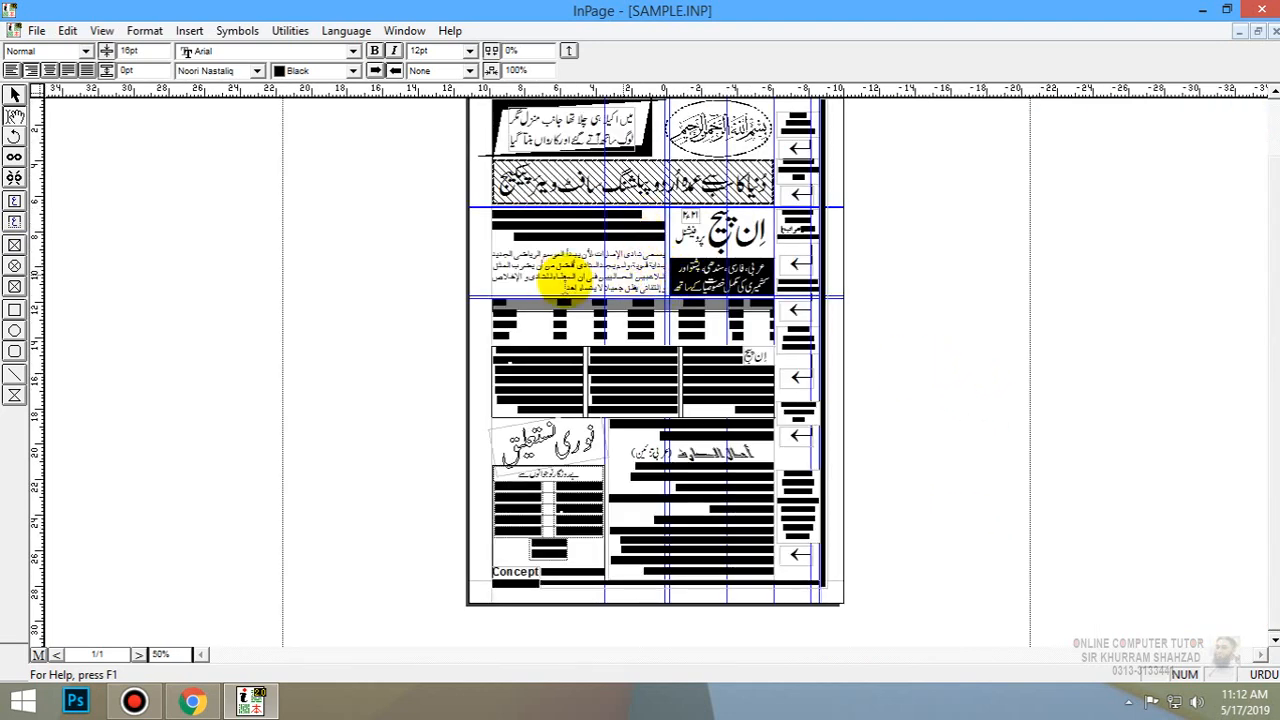
{"action": "left_click_drag", "start_coordinate": [549, 284], "coordinate": [685, 195]}
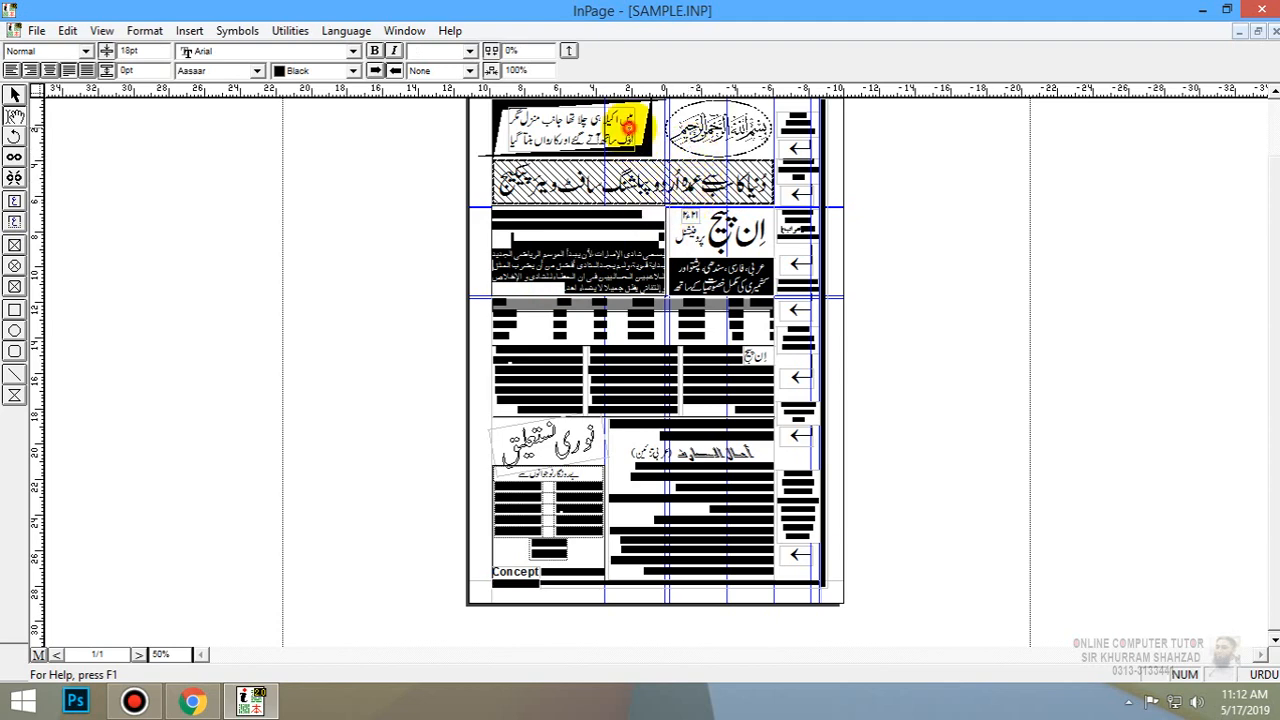
{"action": "left_click", "coordinate": [515, 130]}
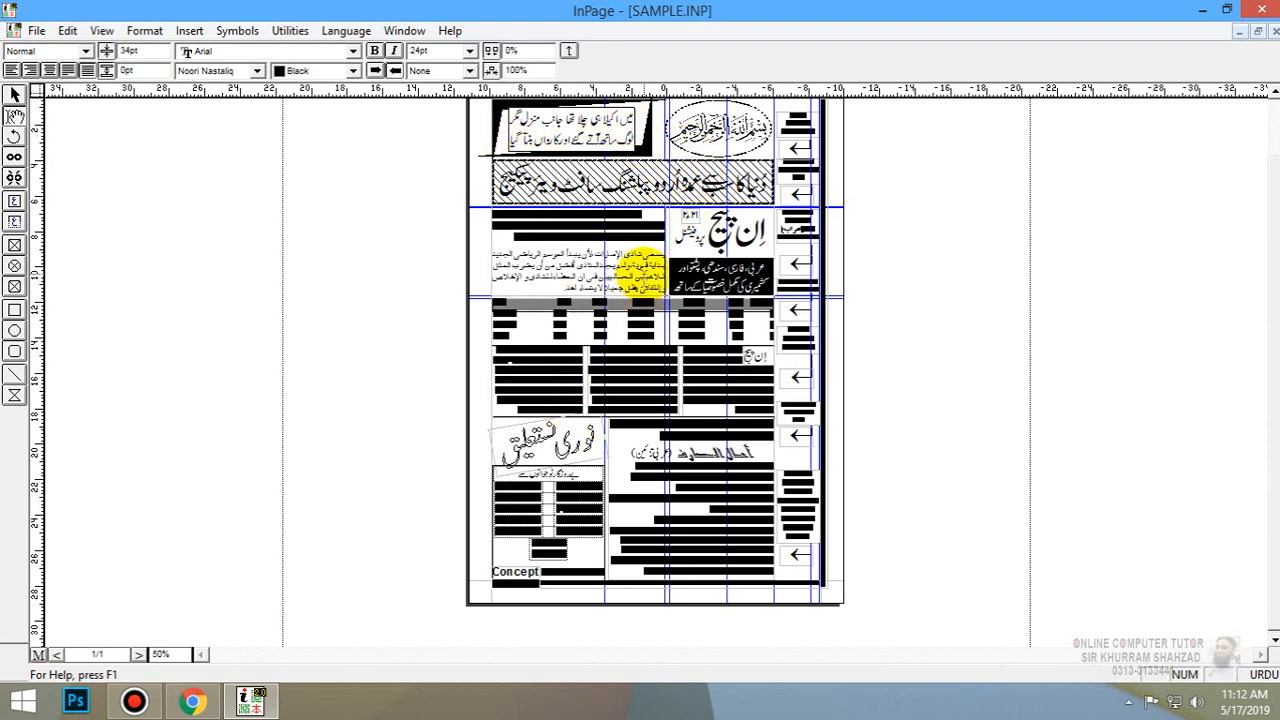
{"action": "key", "text": "ctrl+1"}
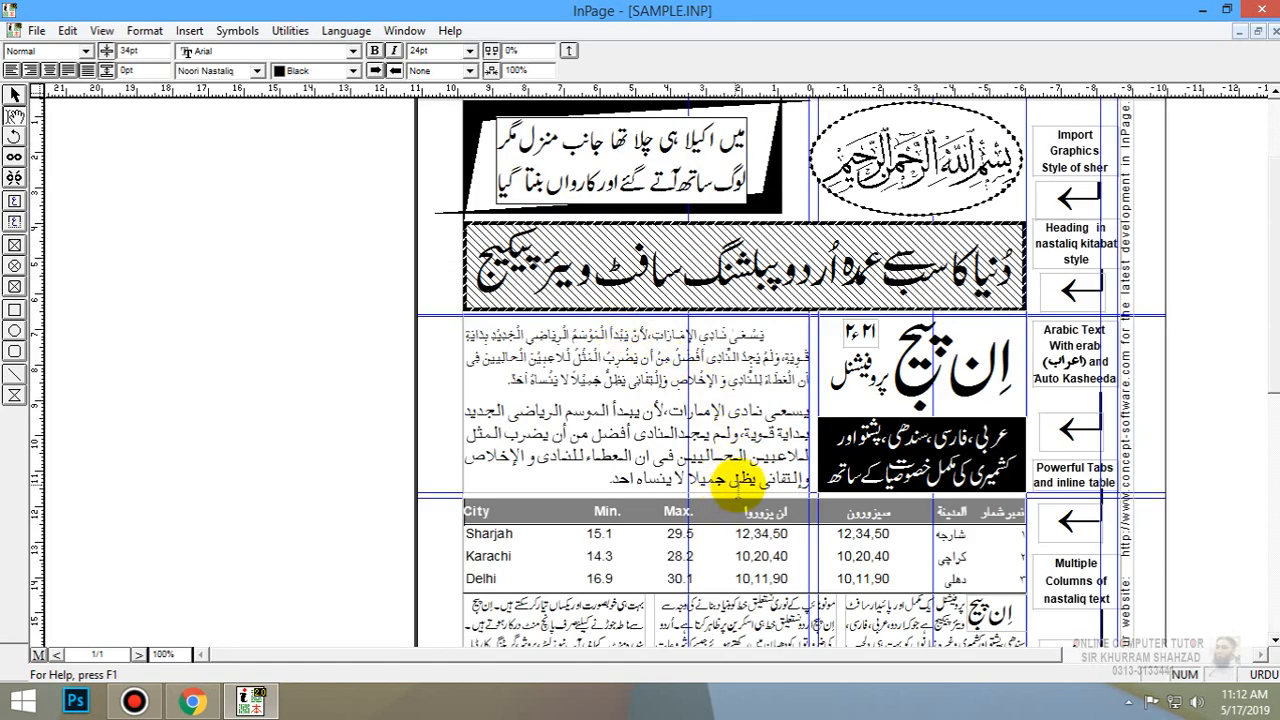
- Copy the first column of the three-column Urdu article in SAMPLE.INP and paste it into Untitled-1's text frame
{"action": "scroll", "coordinate": [790, 370], "scroll_direction": "down", "scroll_amount": 5}
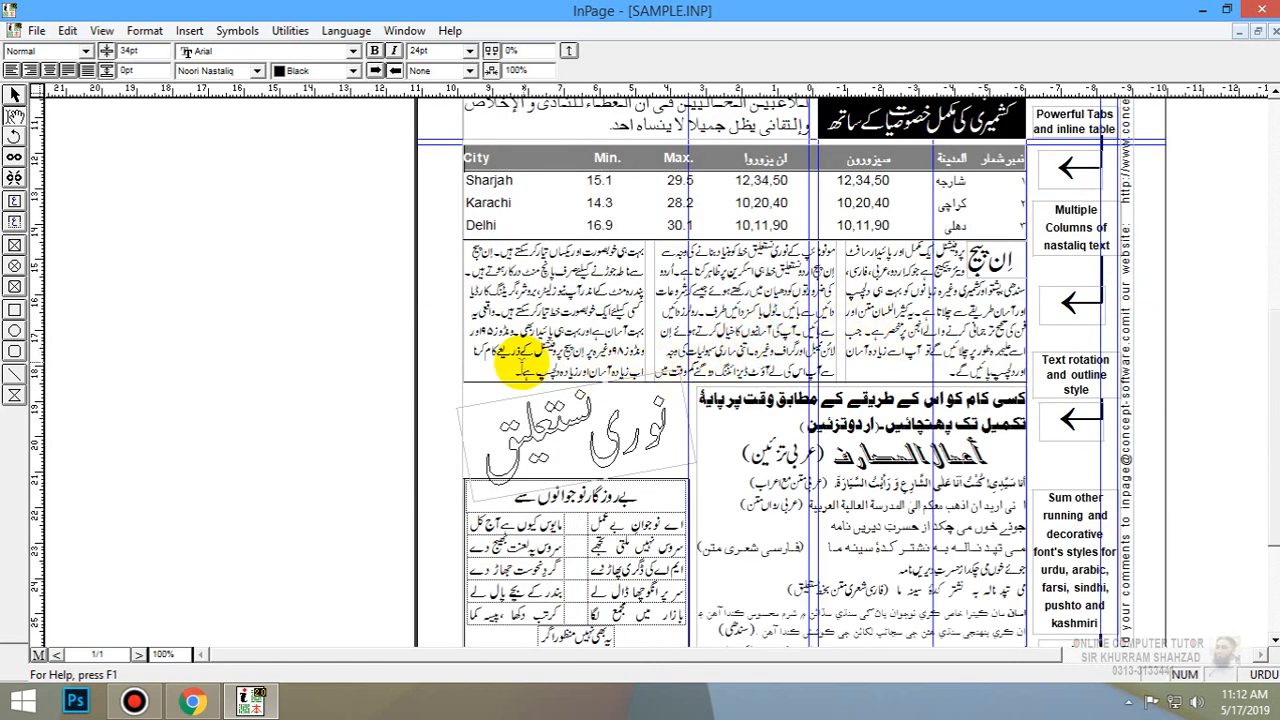
{"action": "left_click_drag", "start_coordinate": [512, 368], "coordinate": [652, 286]}
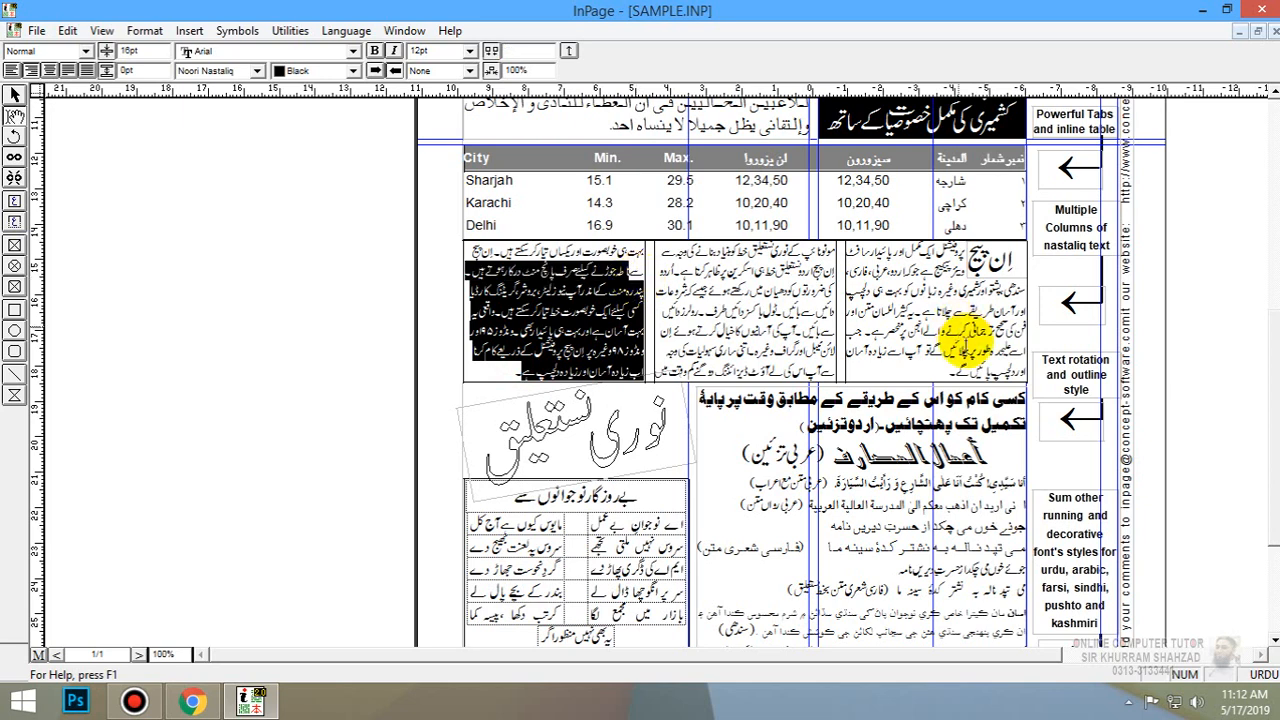
{"action": "left_click_drag", "start_coordinate": [963, 368], "coordinate": [950, 228]}
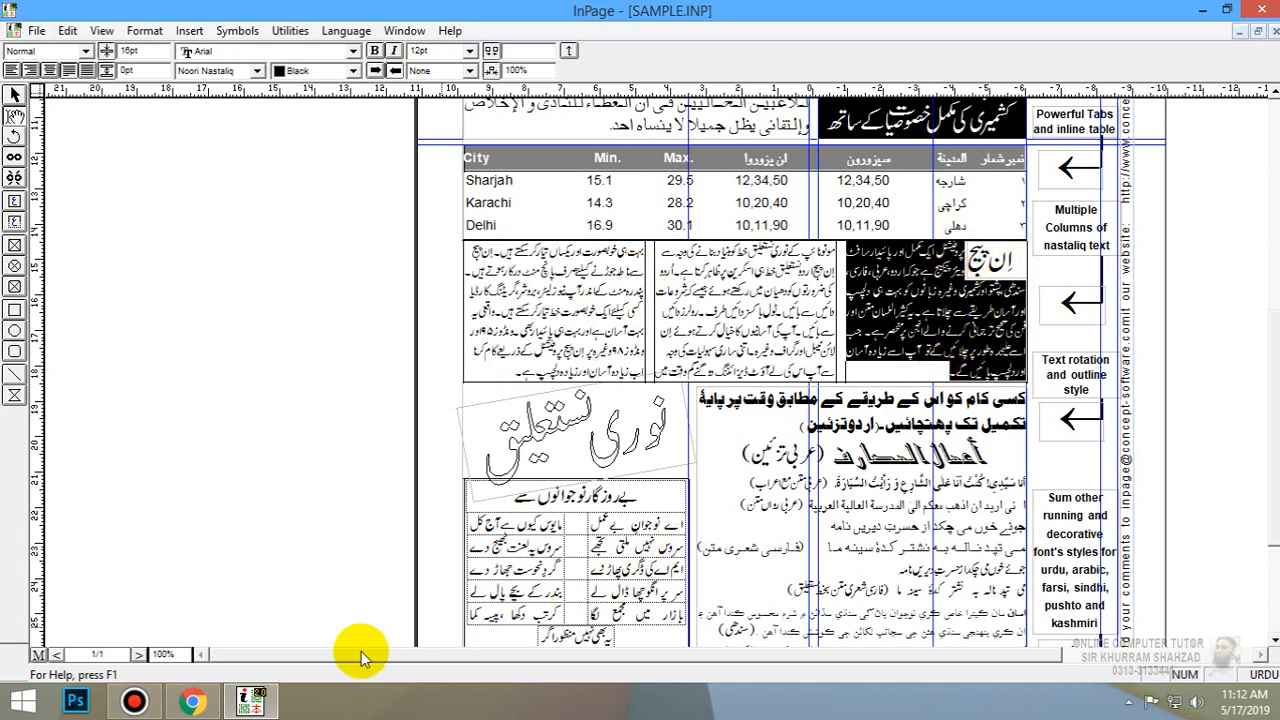
{"action": "left_click", "coordinate": [1257, 31]}
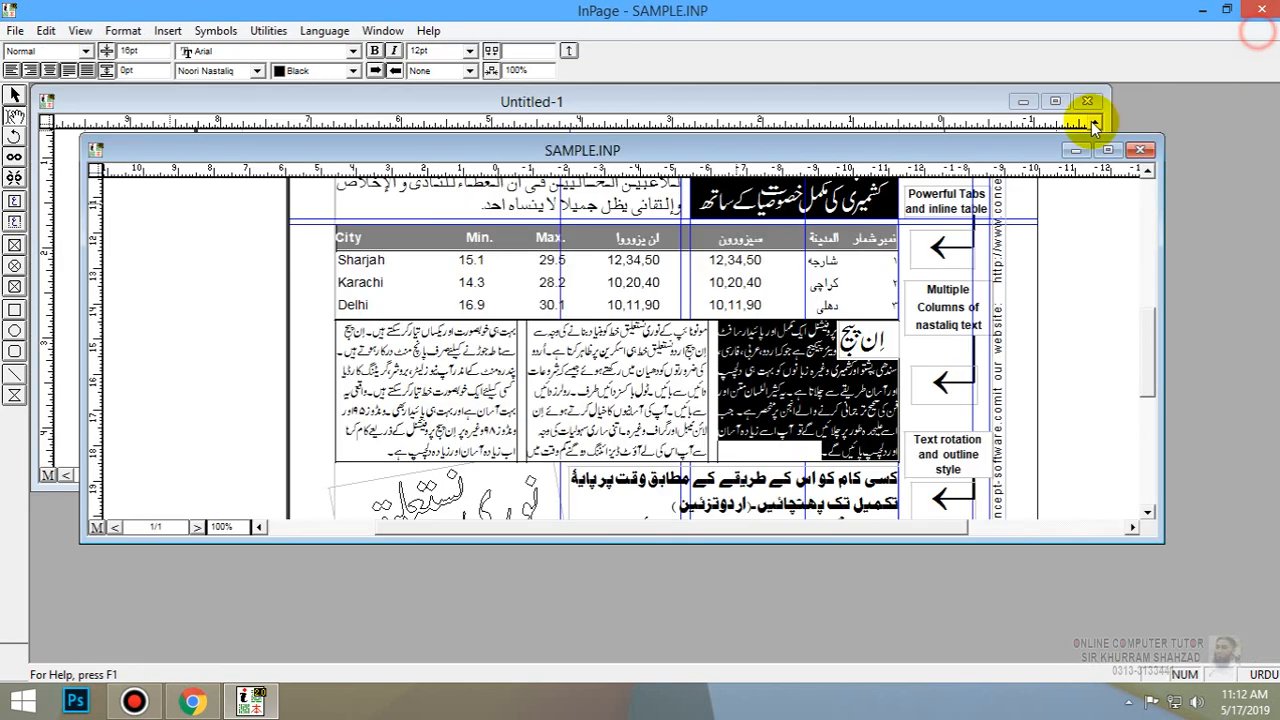
{"action": "left_click", "coordinate": [845, 108]}
{"action": "key", "text": "ctrl+v"}
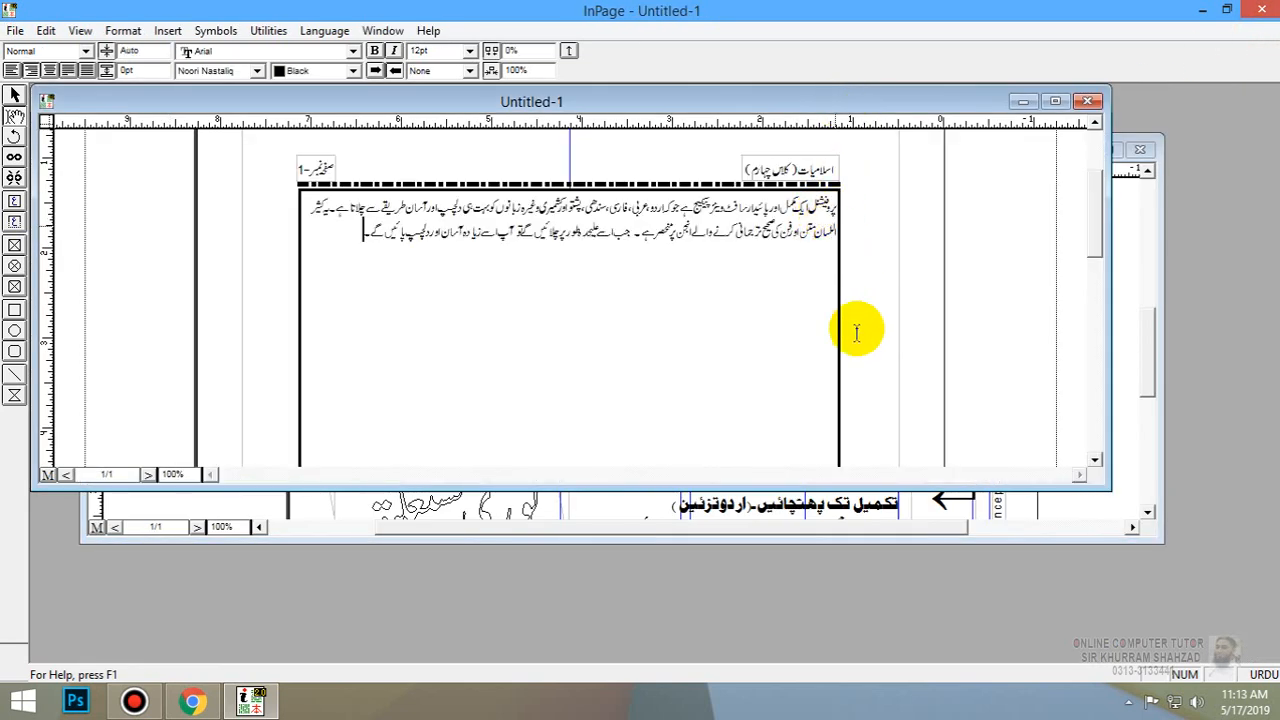
- Copy the article's middle column from SAMPLE.INP and append it to the text in Untitled-1
{"action": "left_click", "coordinate": [834, 533]}
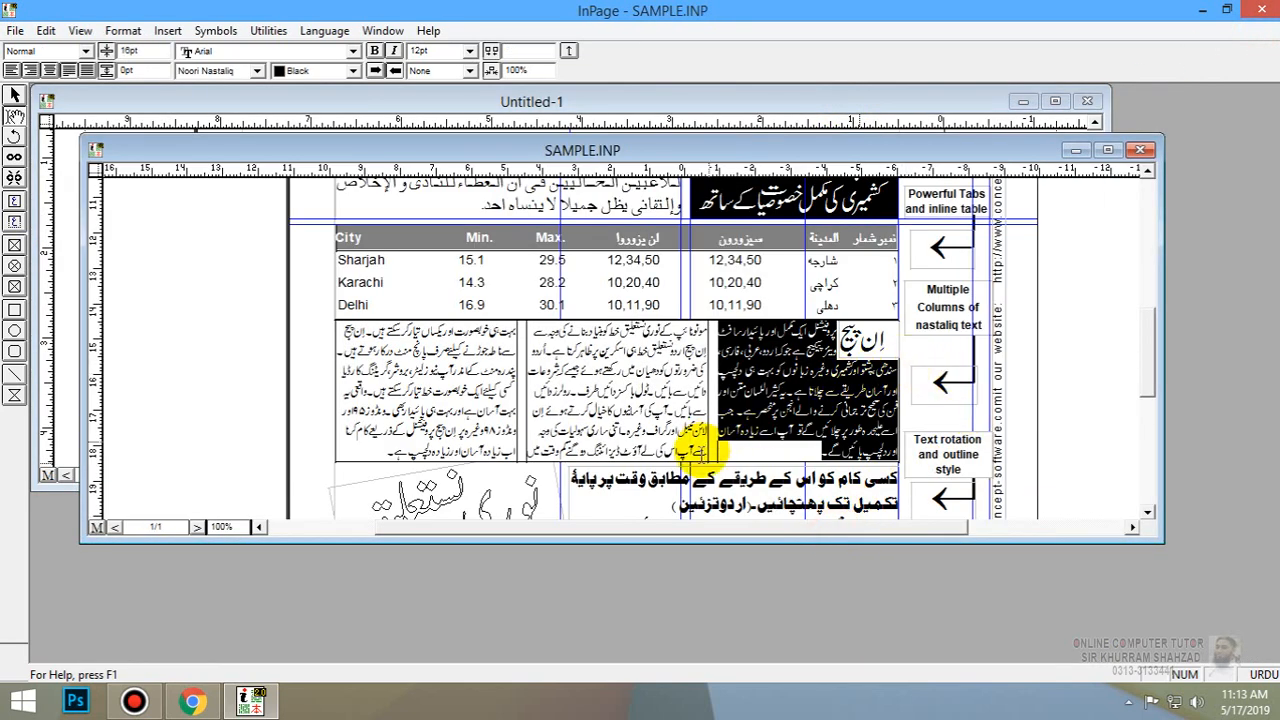
{"action": "left_click_drag", "start_coordinate": [535, 440], "coordinate": [737, 357]}
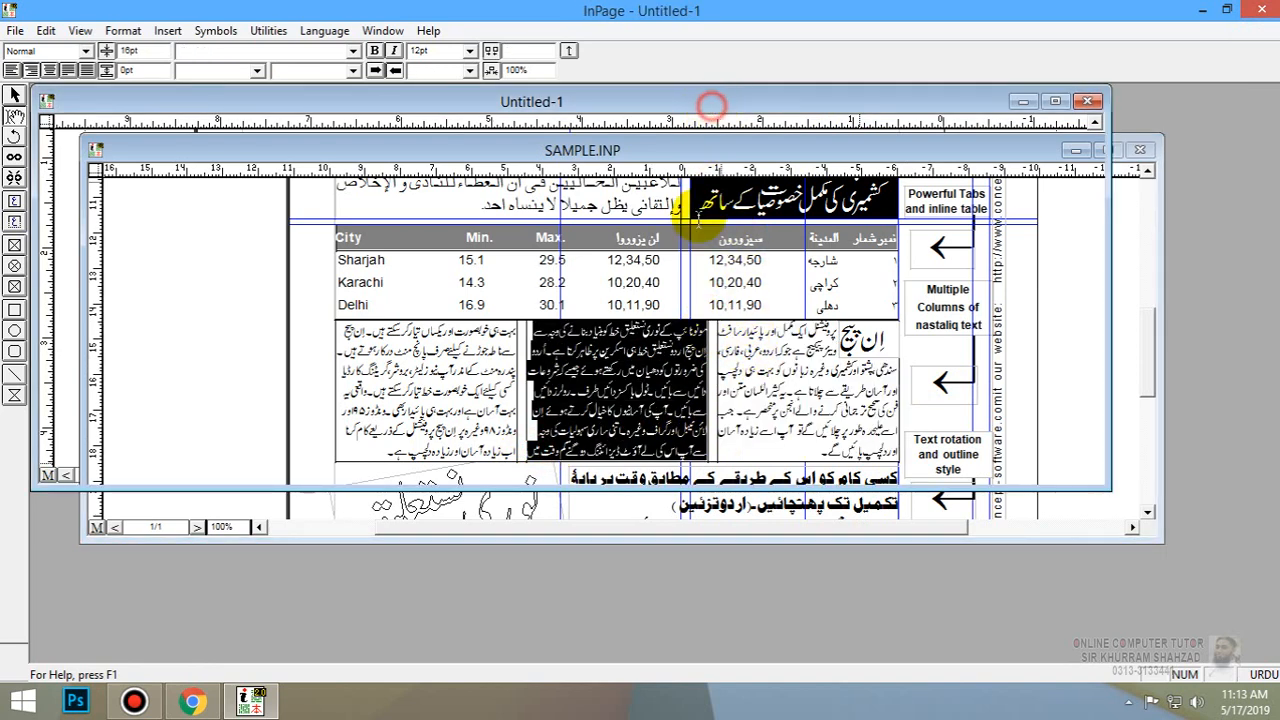
{"action": "left_click", "coordinate": [709, 104]}
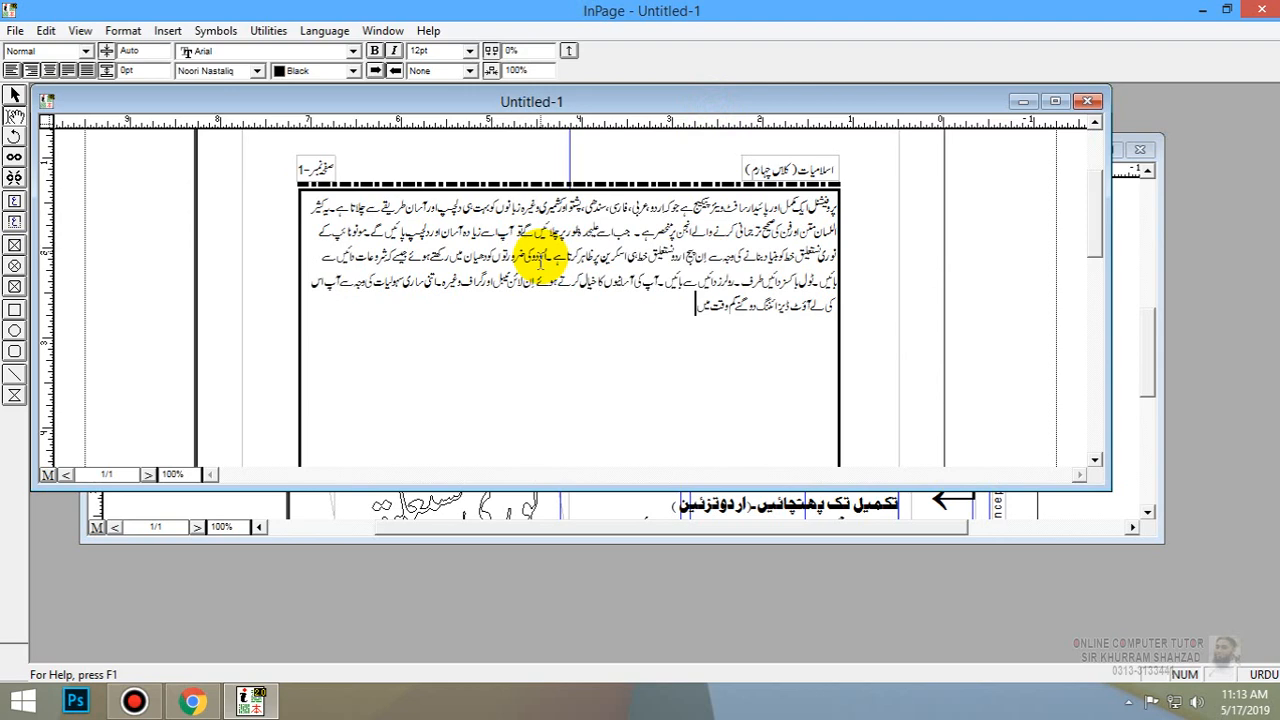
- Copy the article's last column, close SAMPLE.INP, append the text in Untitled-1 and maximize that document
{"action": "left_click", "coordinate": [565, 515]}
{"action": "left_click_drag", "start_coordinate": [377, 450], "coordinate": [505, 329]}
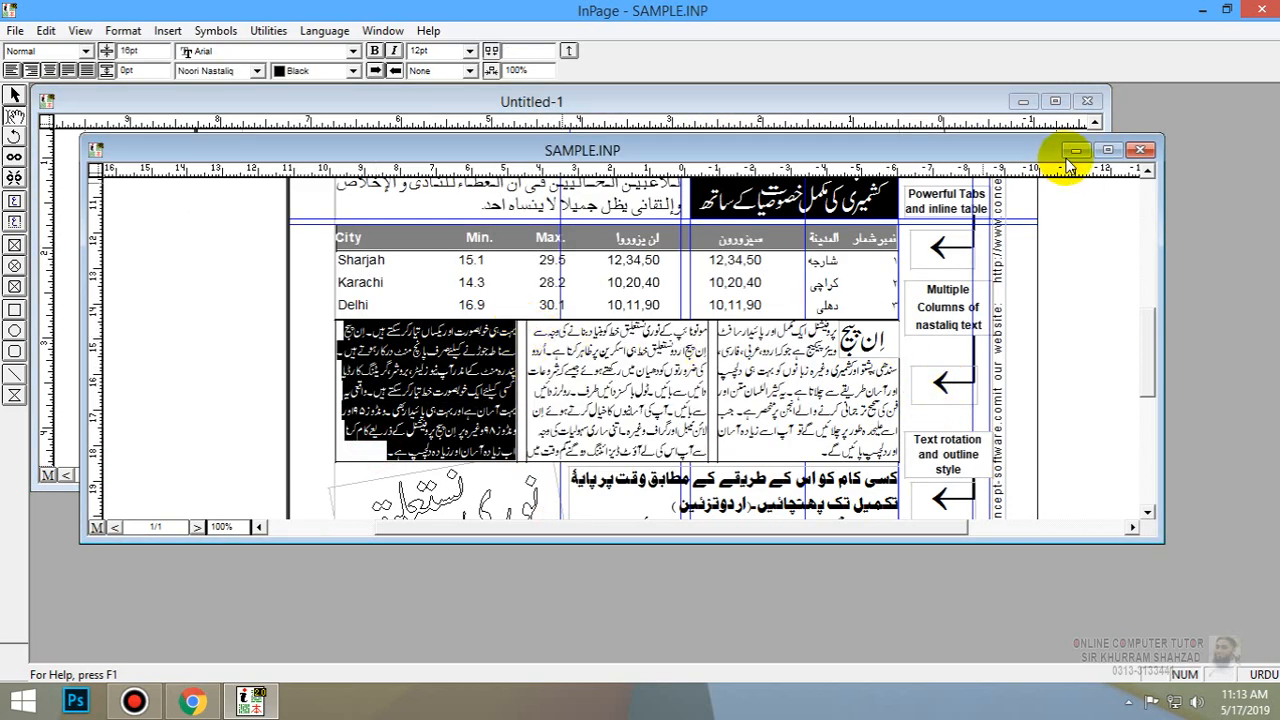
{"action": "left_click", "coordinate": [1140, 150]}
{"action": "key", "text": "ctrl+v"}
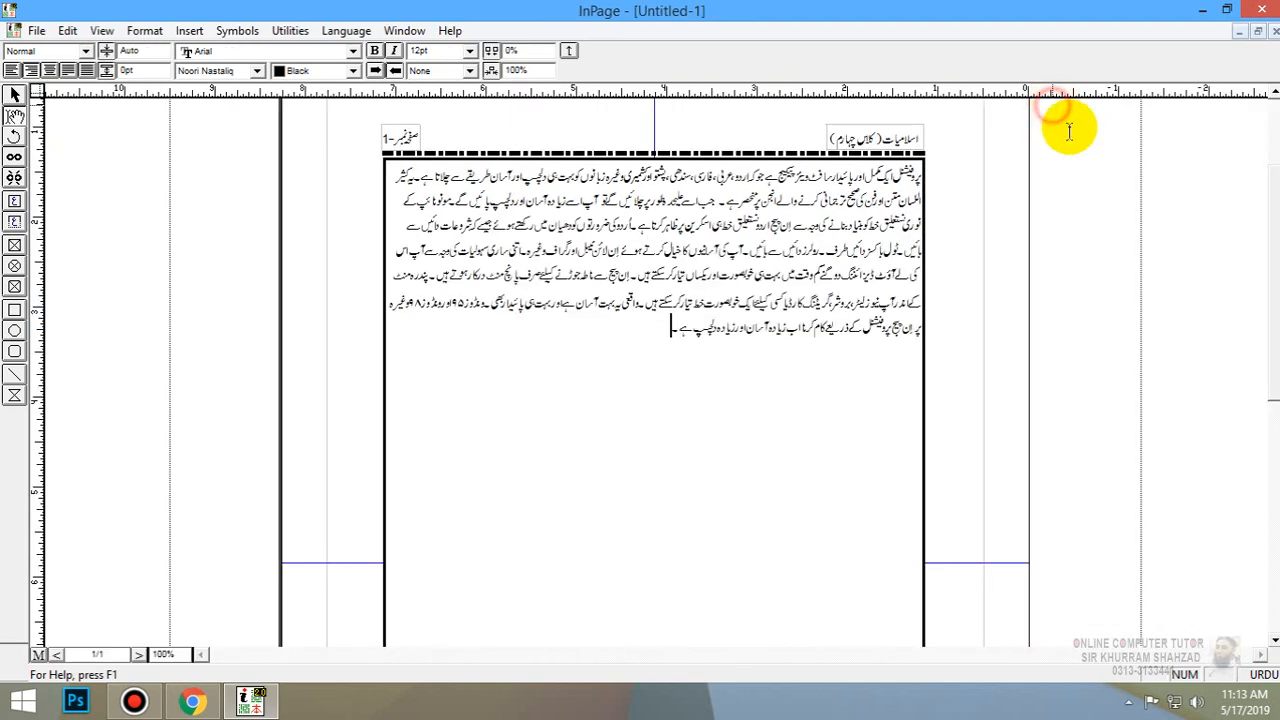
{"action": "left_click", "coordinate": [1055, 101]}
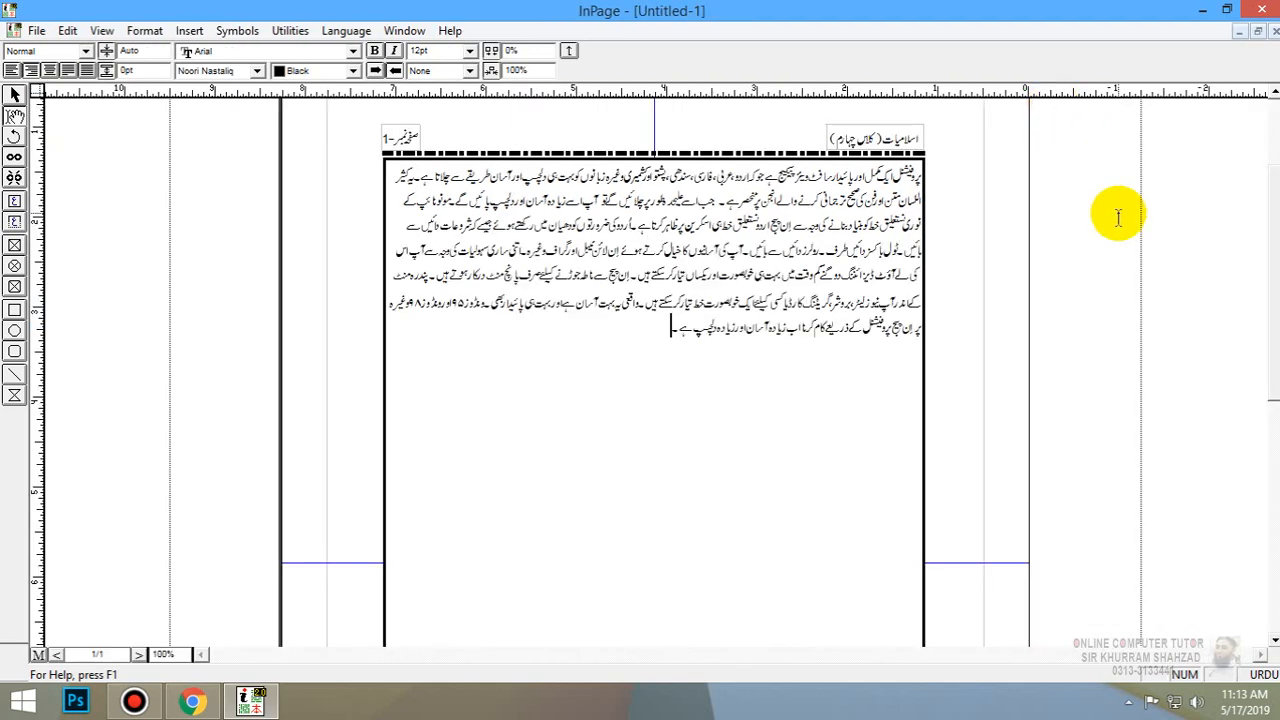
- Select all the Urdu text in the document's text frame
{"action": "key", "text": "ctrl+a"}
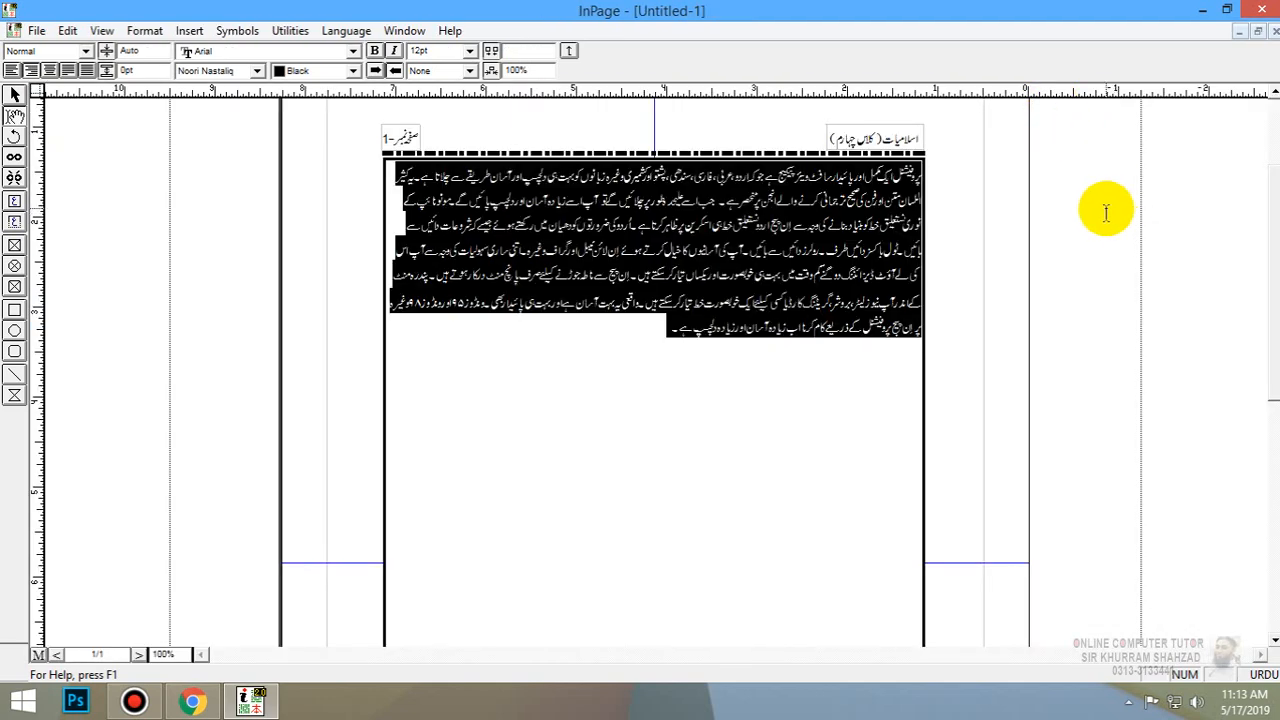
{"action": "left_click", "coordinate": [67, 30]}
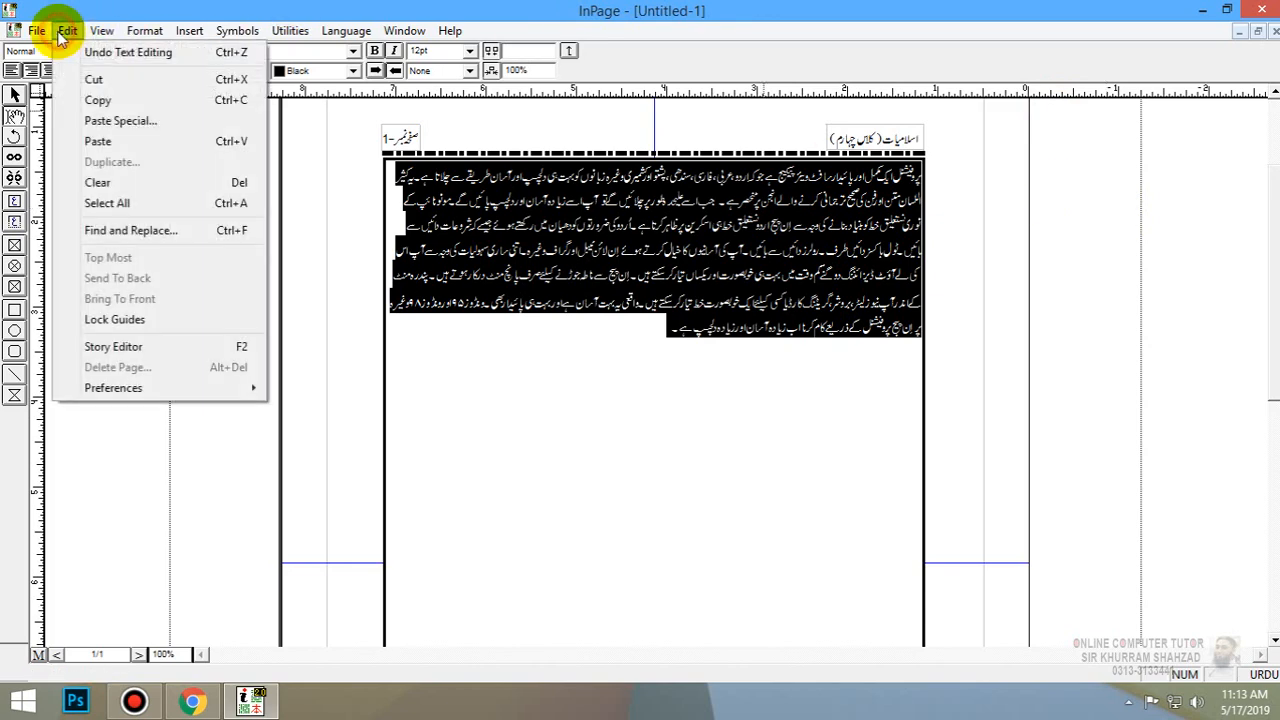
{"action": "left_click", "coordinate": [67, 30]}
{"action": "left_click", "coordinate": [145, 30]}
{"action": "left_click", "coordinate": [165, 66]}
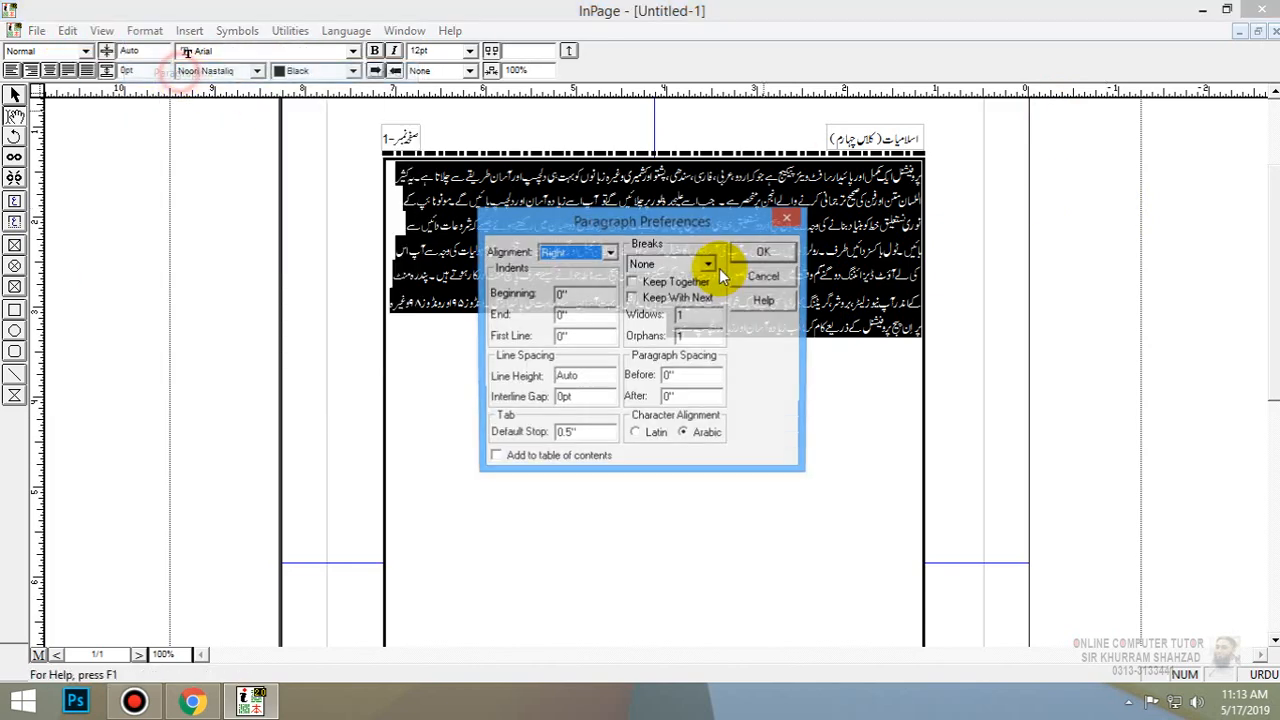
{"action": "left_click_drag", "start_coordinate": [660, 222], "coordinate": [392, 368]}
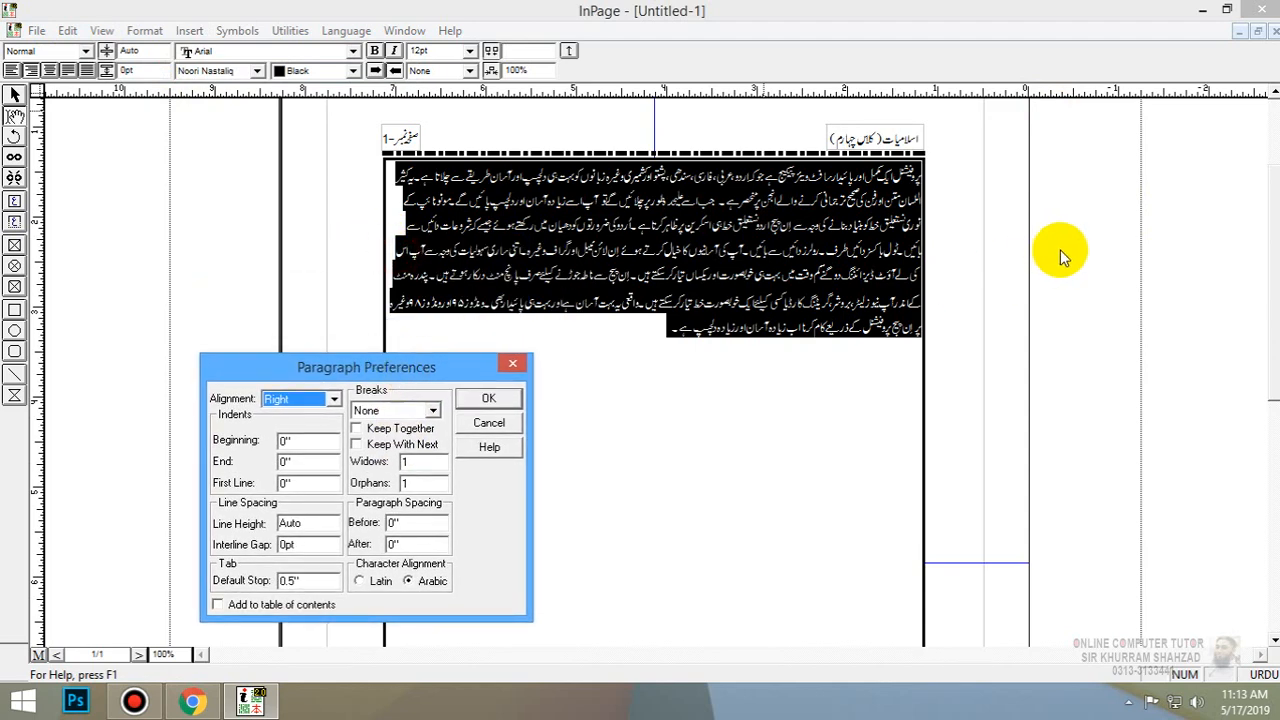
{"action": "left_click", "coordinate": [489, 422]}
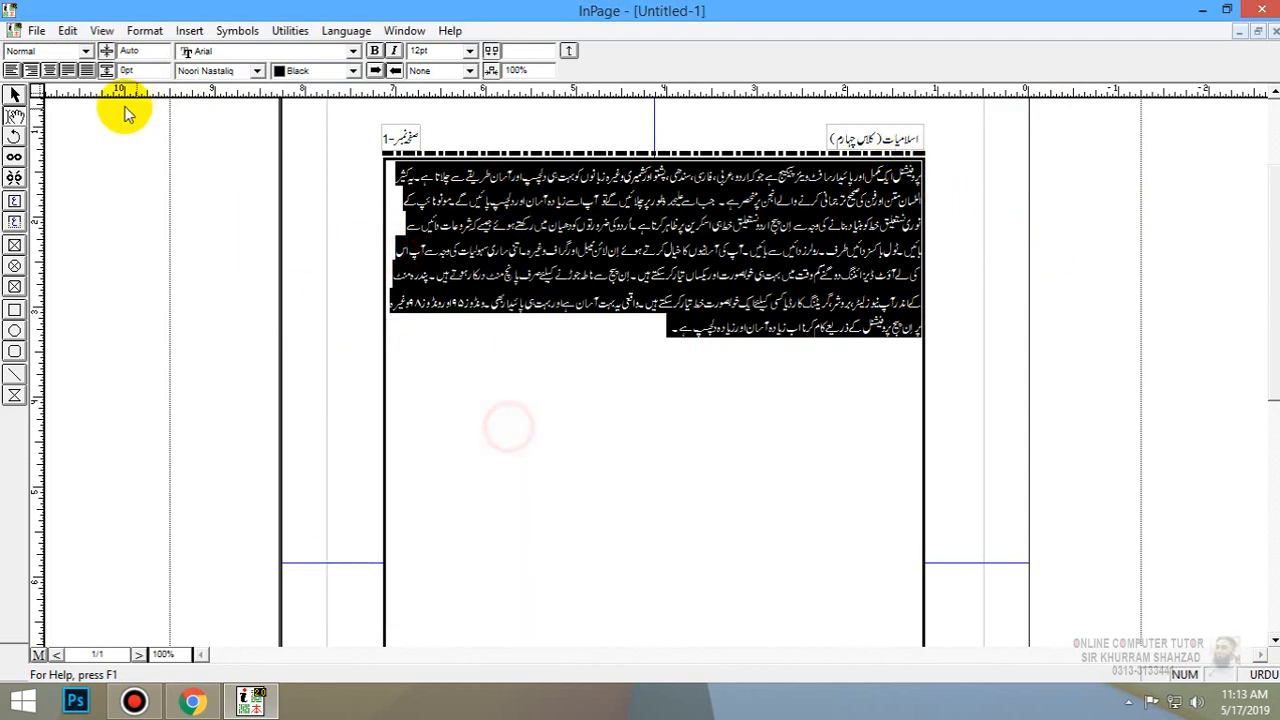
- Justify the selected Urdu text and set its beginning and end paragraph indents to 0.1"
{"action": "left_click", "coordinate": [87, 70]}
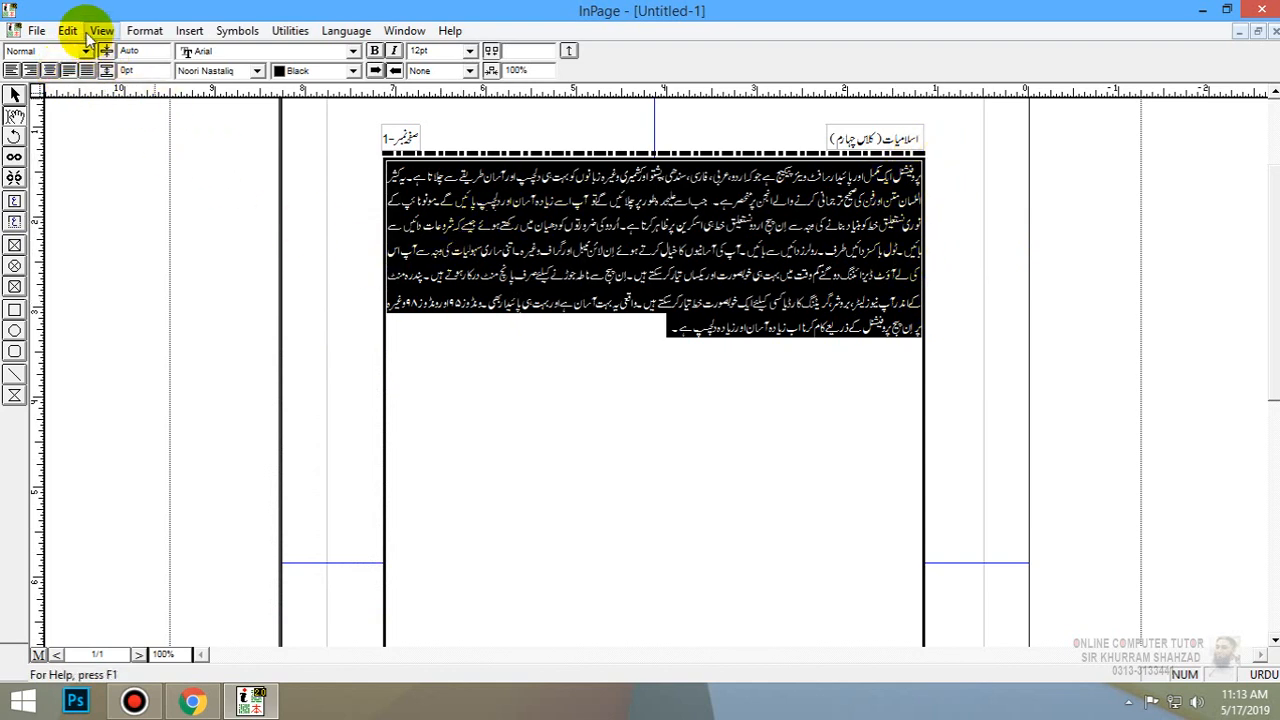
{"action": "left_click", "coordinate": [146, 30]}
{"action": "left_click", "coordinate": [190, 76]}
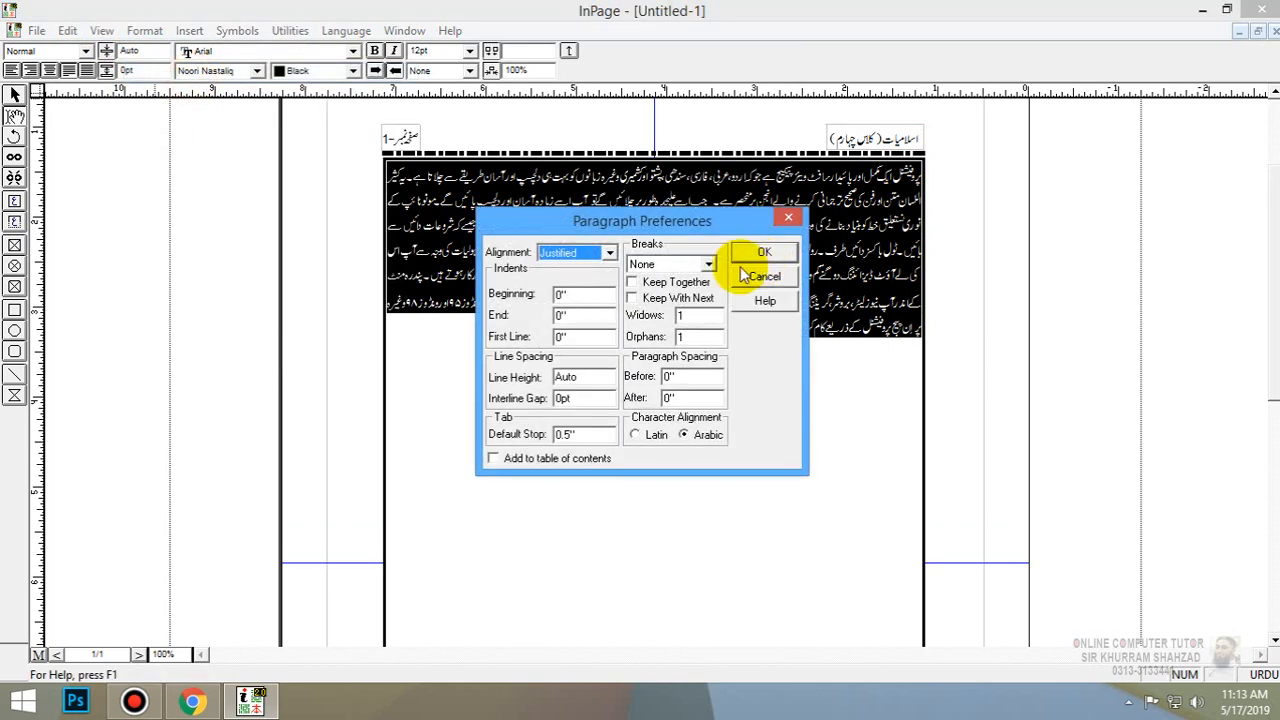
{"action": "left_click_drag", "start_coordinate": [628, 216], "coordinate": [408, 216]}
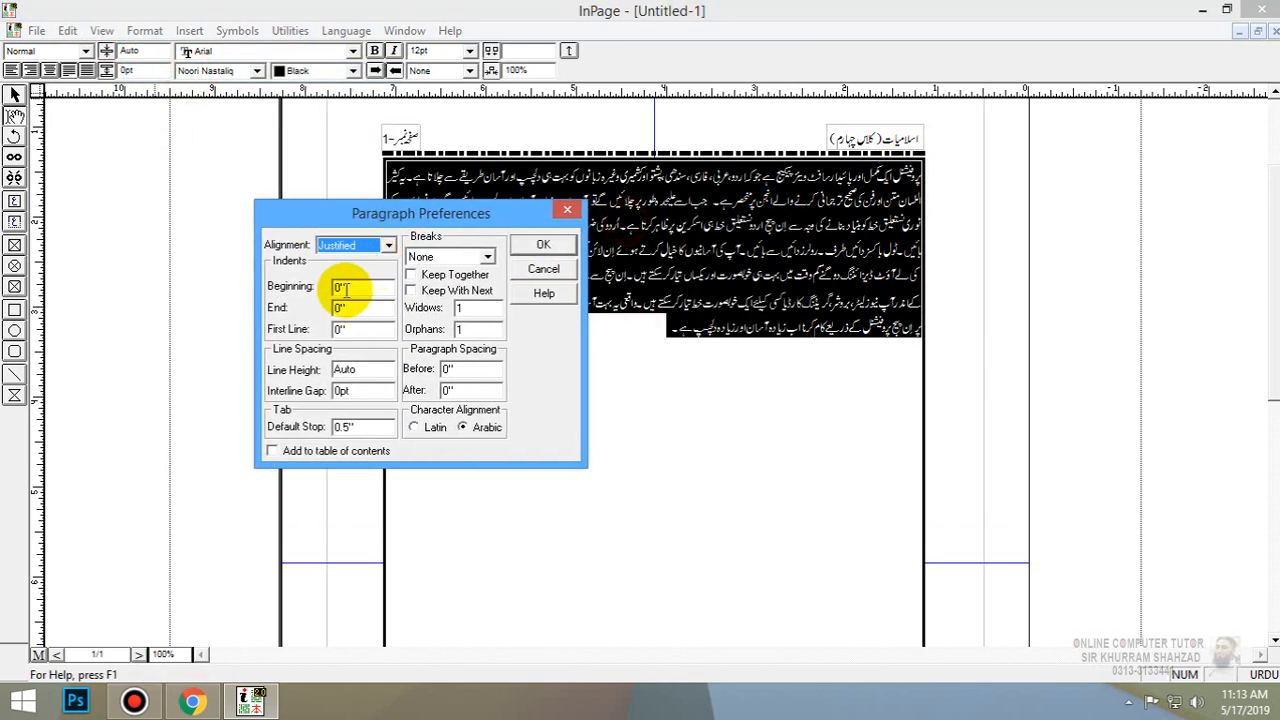
{"action": "left_click", "coordinate": [345, 289]}
{"action": "type", "text": ".1"}
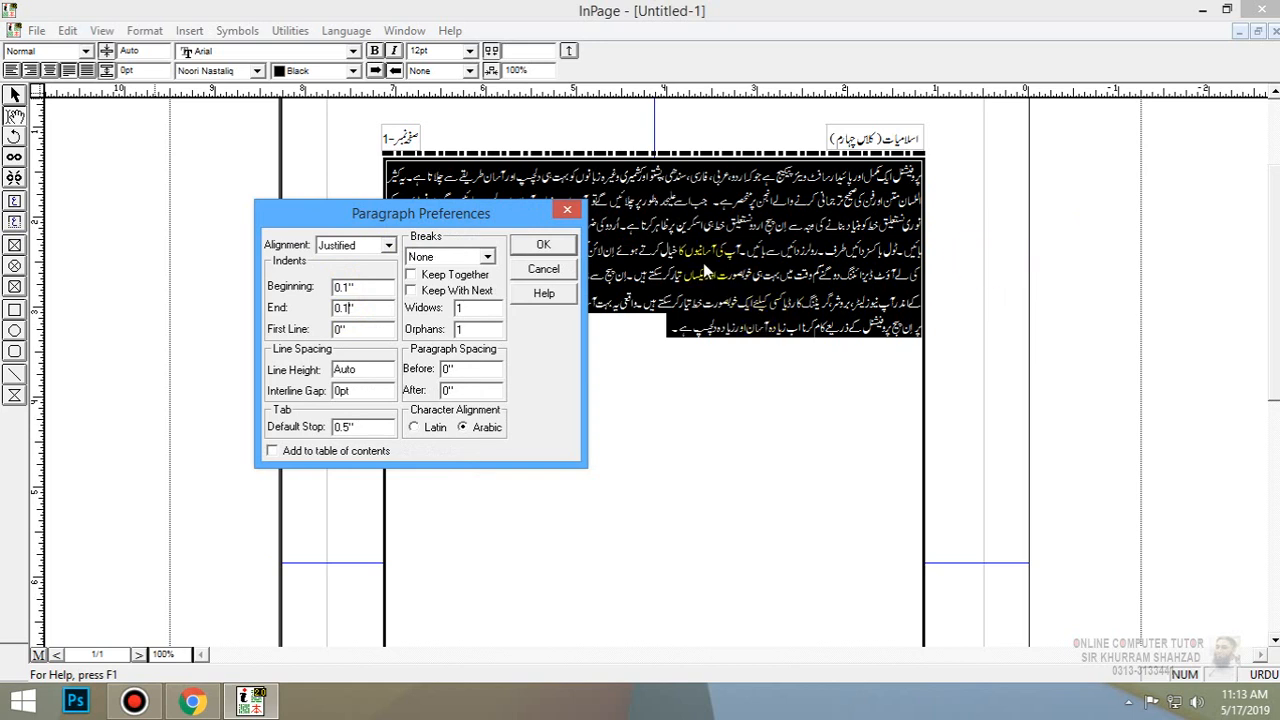
{"action": "left_click", "coordinate": [544, 248]}
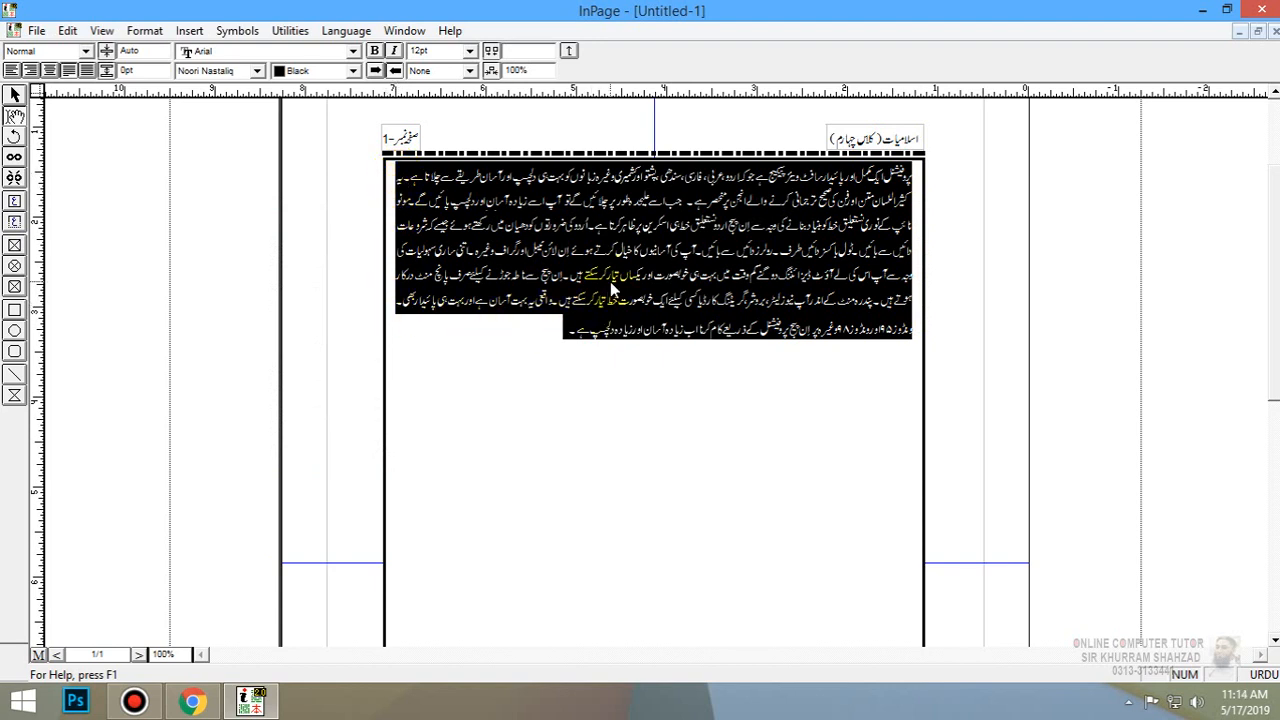
- Paste copies of the article text repeatedly below the last paragraph until the document runs to seven pages
{"action": "left_click", "coordinate": [566, 333]}
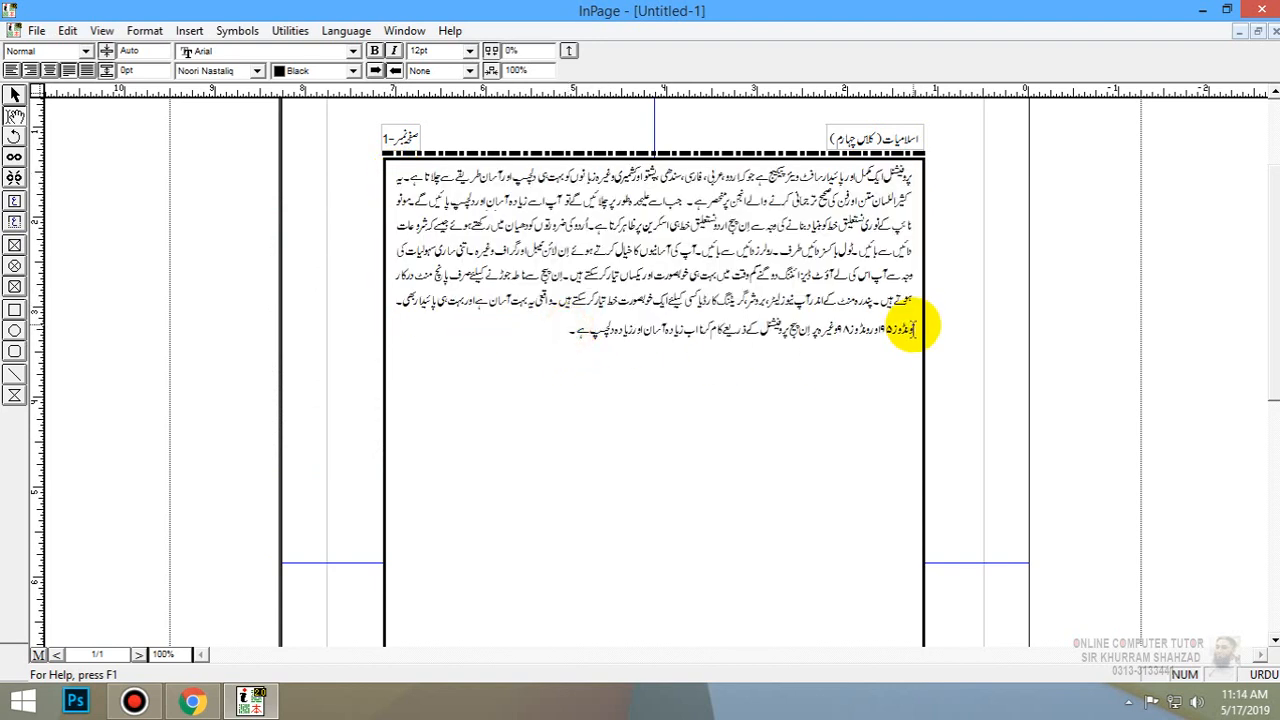
{"action": "key", "text": "Return"}
{"action": "key", "text": "ctrl+v"}
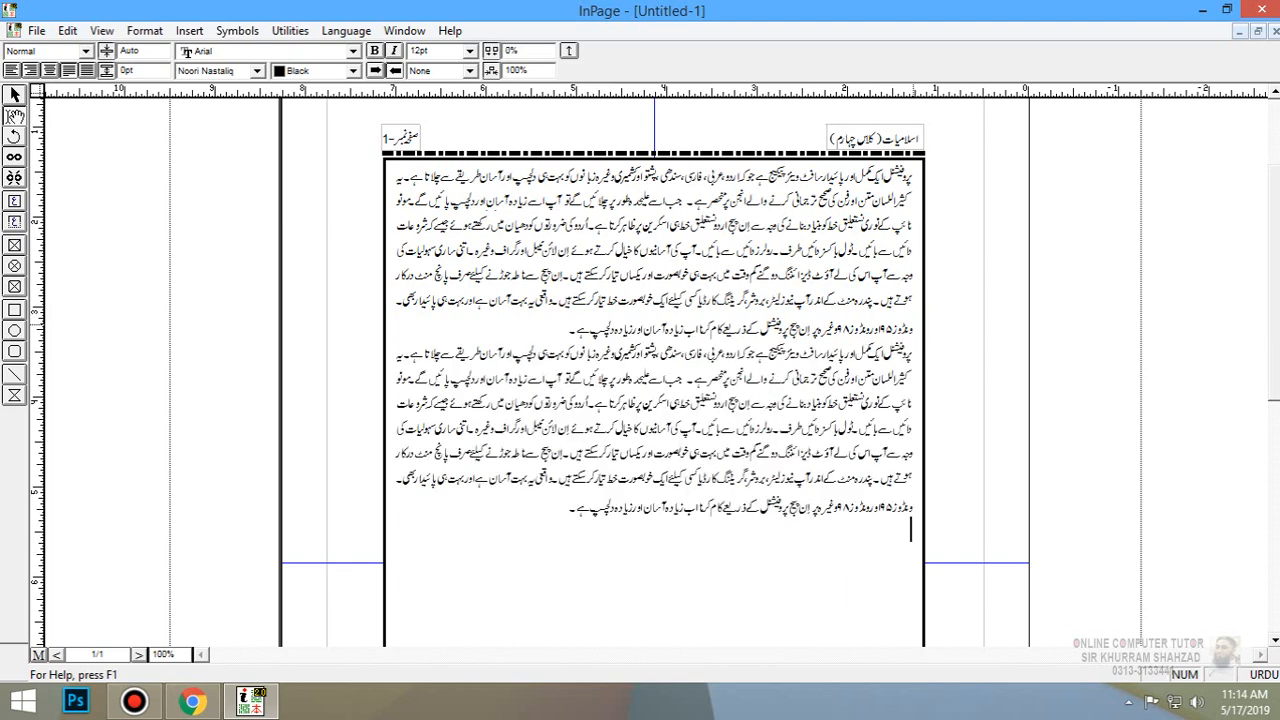
{"action": "key", "text": "ctrl+v"}
{"action": "key", "text": "ctrl+v"}
{"action": "key", "text": "ctrl+v"}
{"action": "key", "text": "ctrl+v"}
{"action": "key", "text": "ctrl+v"}
{"action": "key", "text": "ctrl+v"}
{"action": "key", "text": "ctrl+v"}
{"action": "key", "text": "ctrl+v"}
{"action": "key", "text": "ctrl+v"}
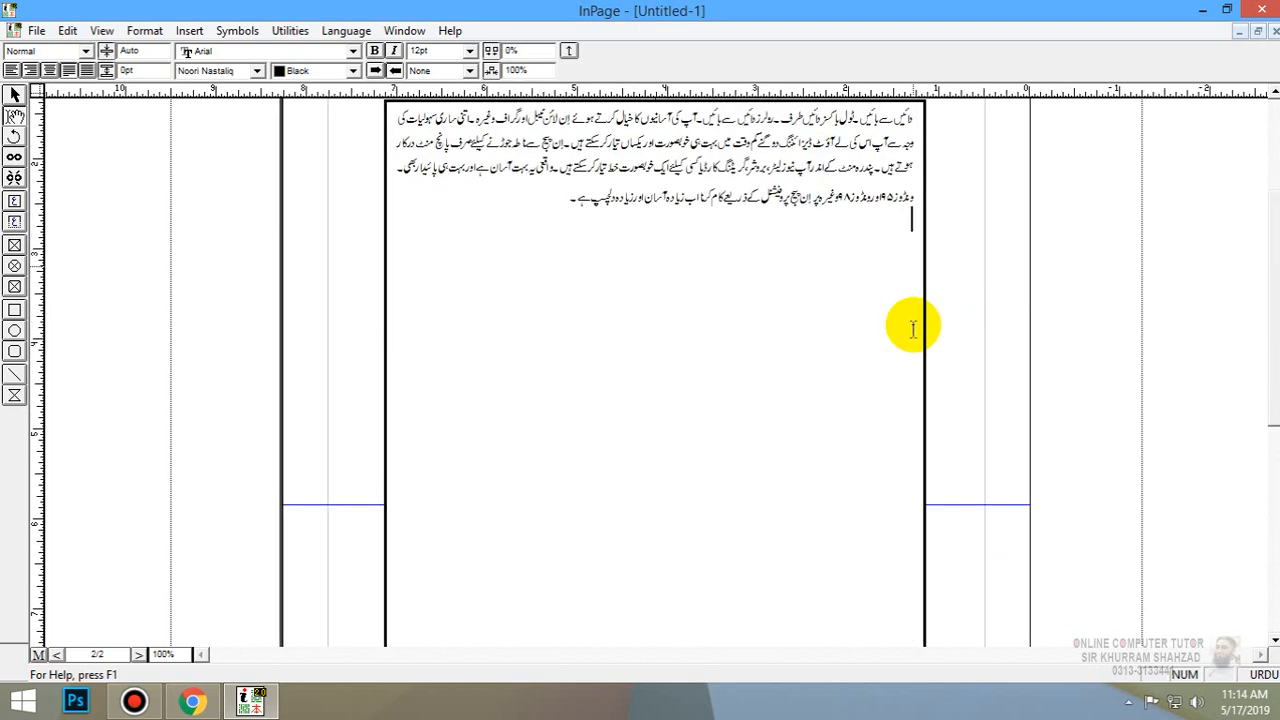
{"action": "key", "text": "ctrl+v"}
{"action": "key", "text": "ctrl+v"}
{"action": "key", "text": "ctrl+v"}
{"action": "key", "text": "ctrl+v"}
{"action": "key", "text": "ctrl+v"}
{"action": "key", "text": "ctrl+v"}
{"action": "key", "text": "ctrl+v"}
{"action": "key", "text": "ctrl+v"}
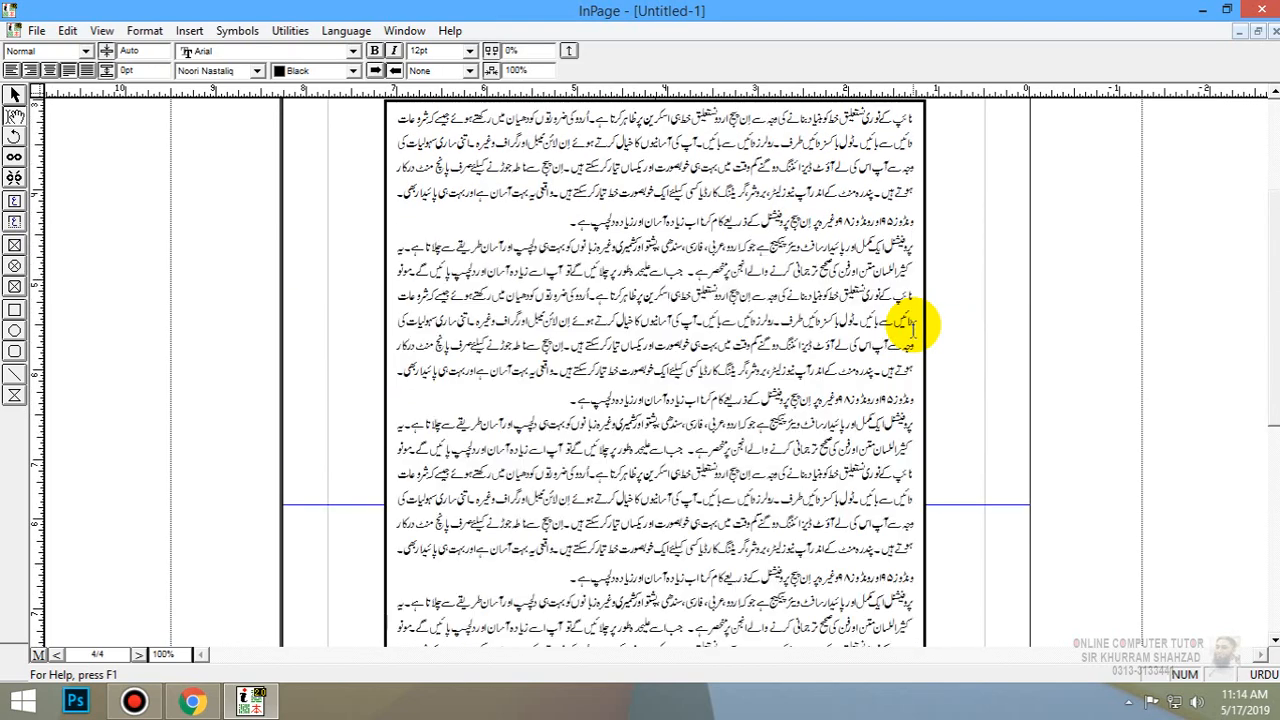
{"action": "key", "text": "ctrl+v"}
{"action": "key", "text": "ctrl+v"}
{"action": "key", "text": "ctrl+v"}
{"action": "key", "text": "ctrl+v"}
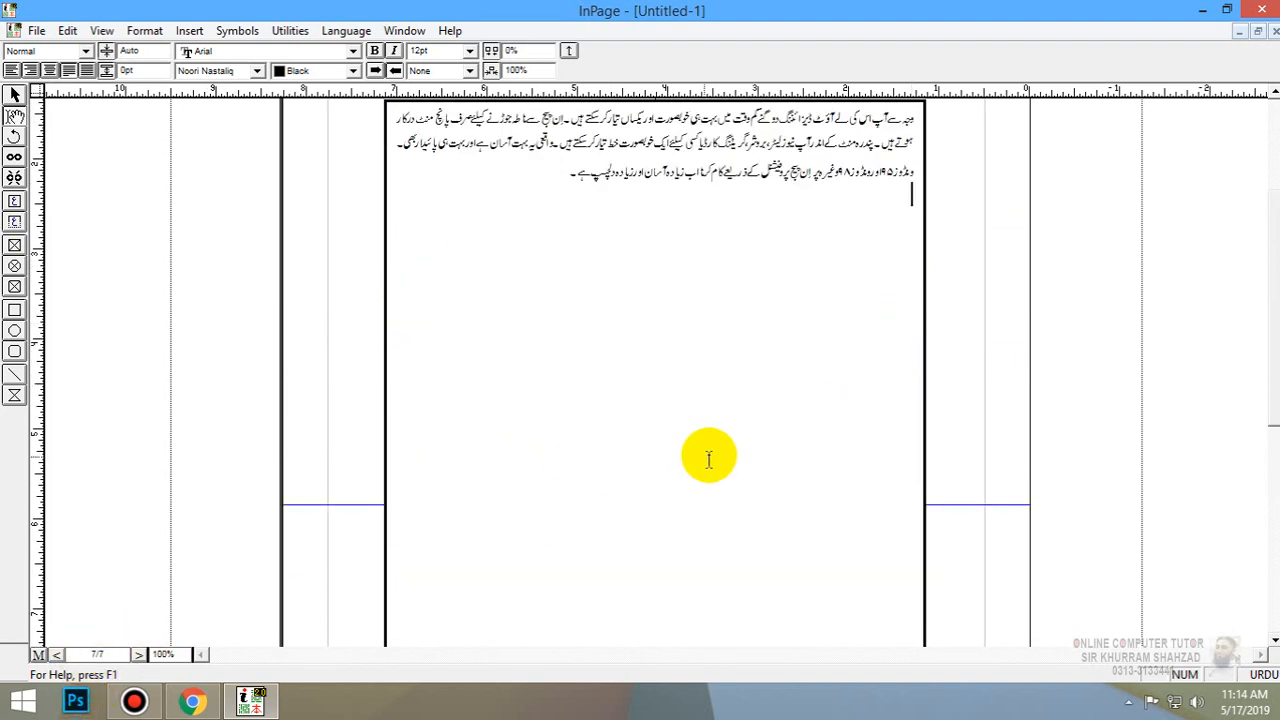
- Page back and forth between page 7 and page 1, examining the header, page number and bordered text on each page
{"action": "scroll", "coordinate": [1275, 155], "scroll_direction": "up", "scroll_amount": 3}
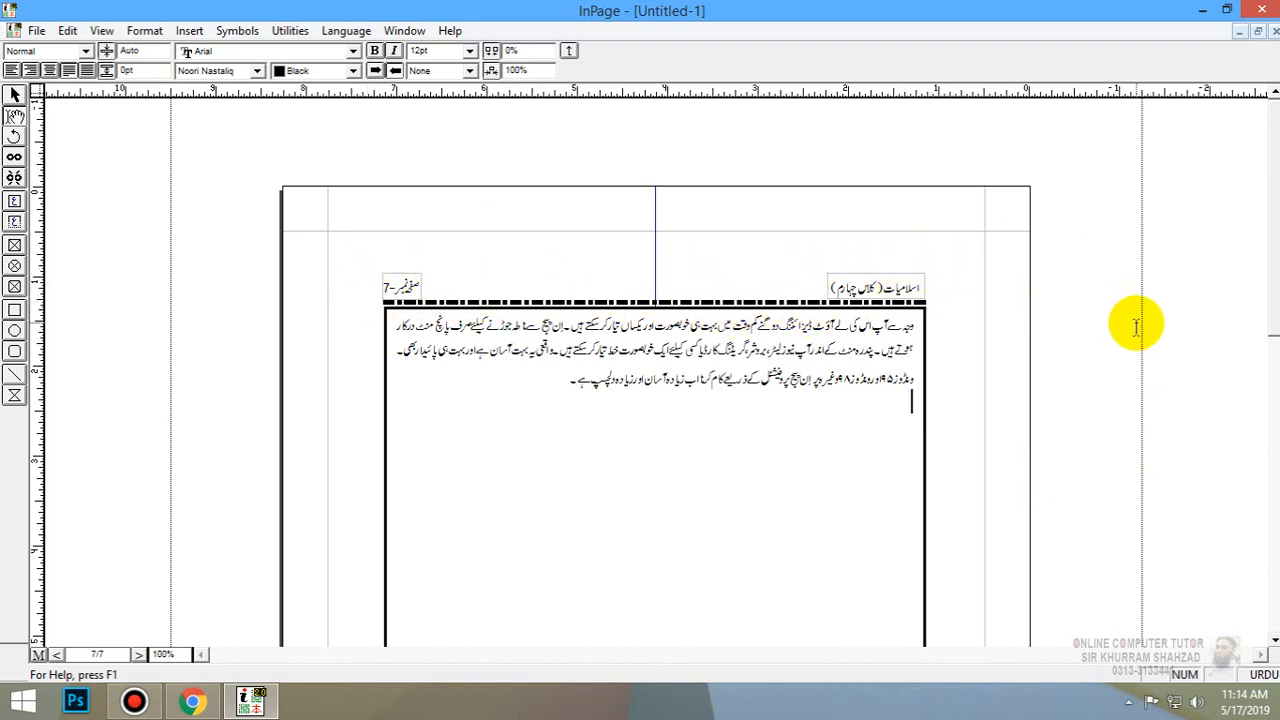
{"action": "key", "text": "Page_Up"}
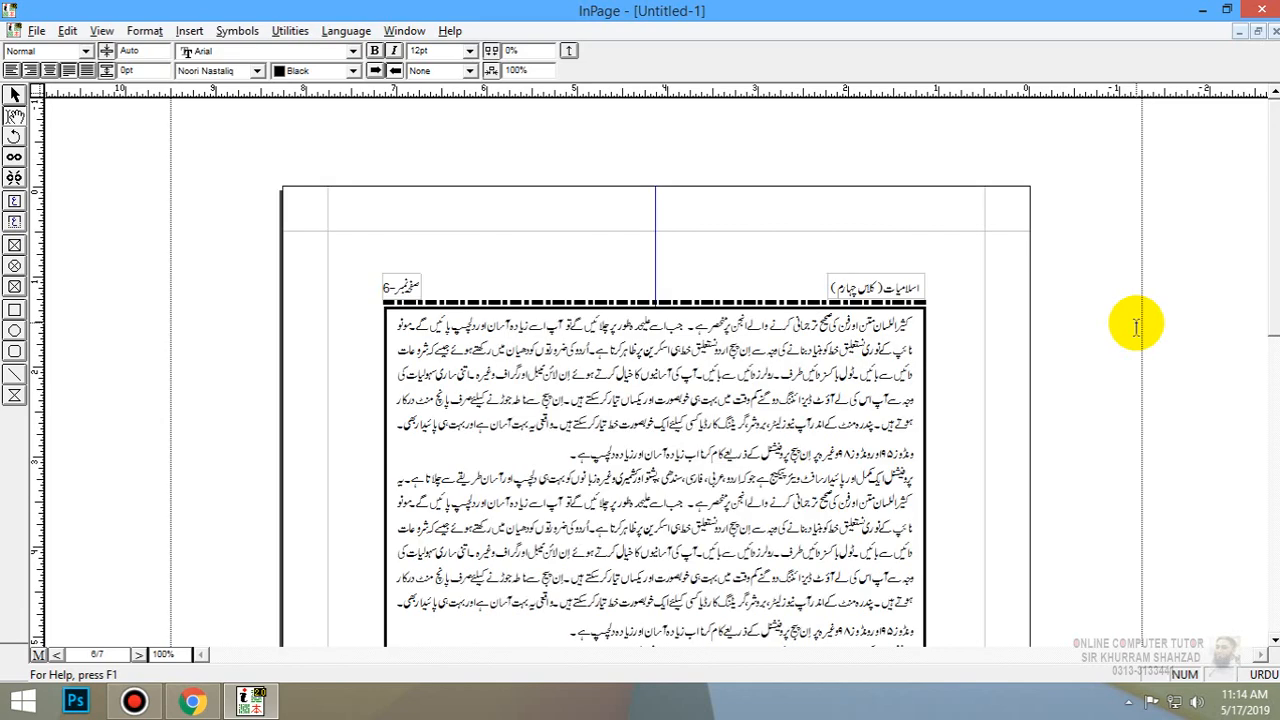
{"action": "key", "text": "Page_Up"}
{"action": "key", "text": "Page_Up"}
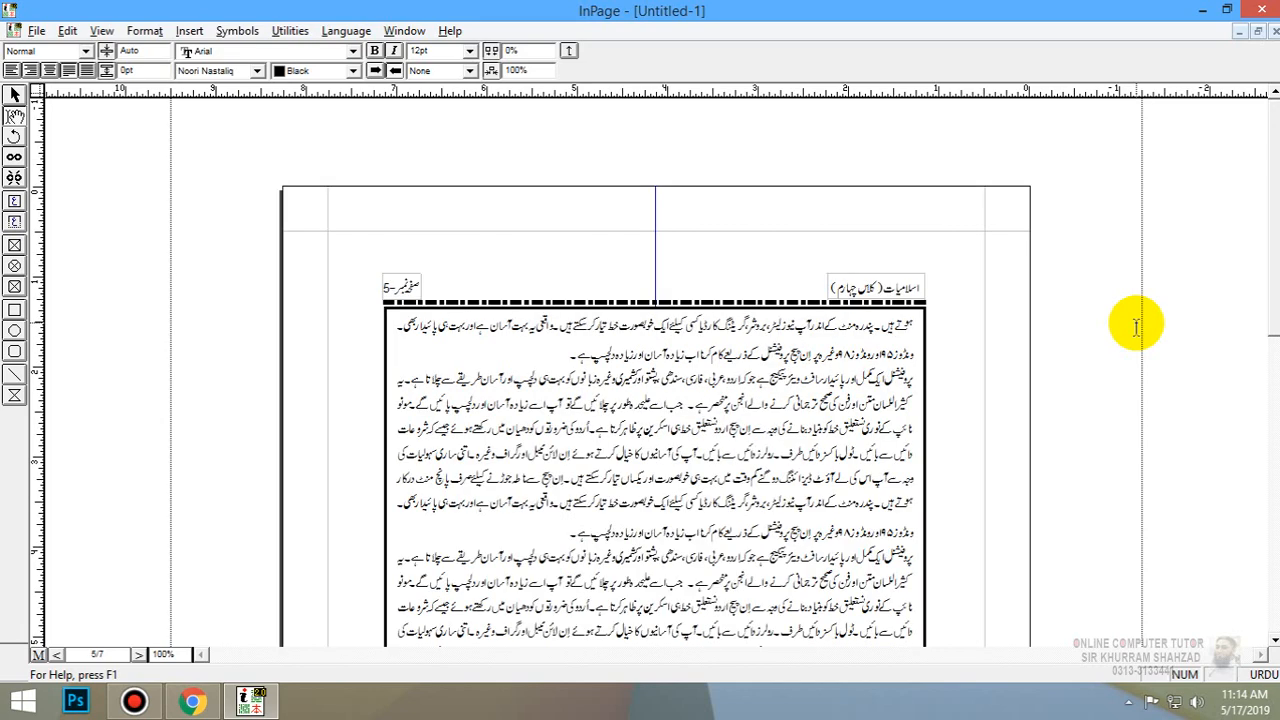
{"action": "key", "text": "Page_Up"}
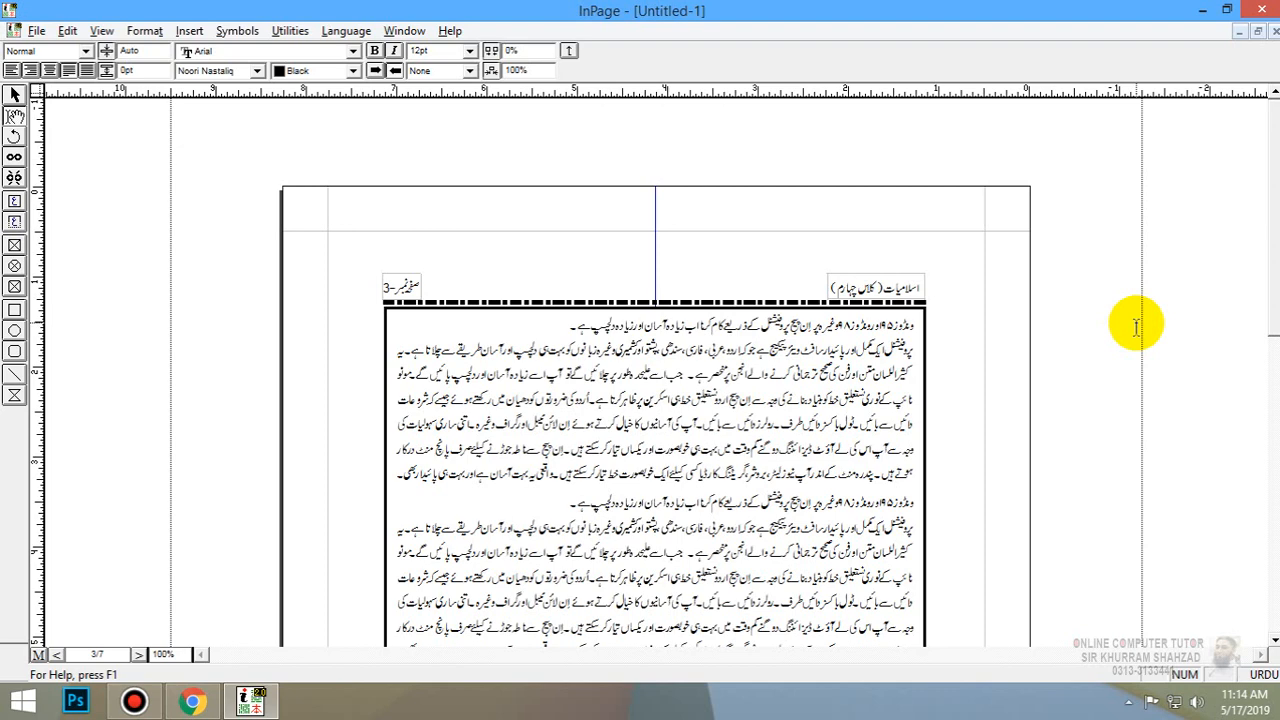
{"action": "key", "text": "Page_Up"}
{"action": "key", "text": "Page_Up"}
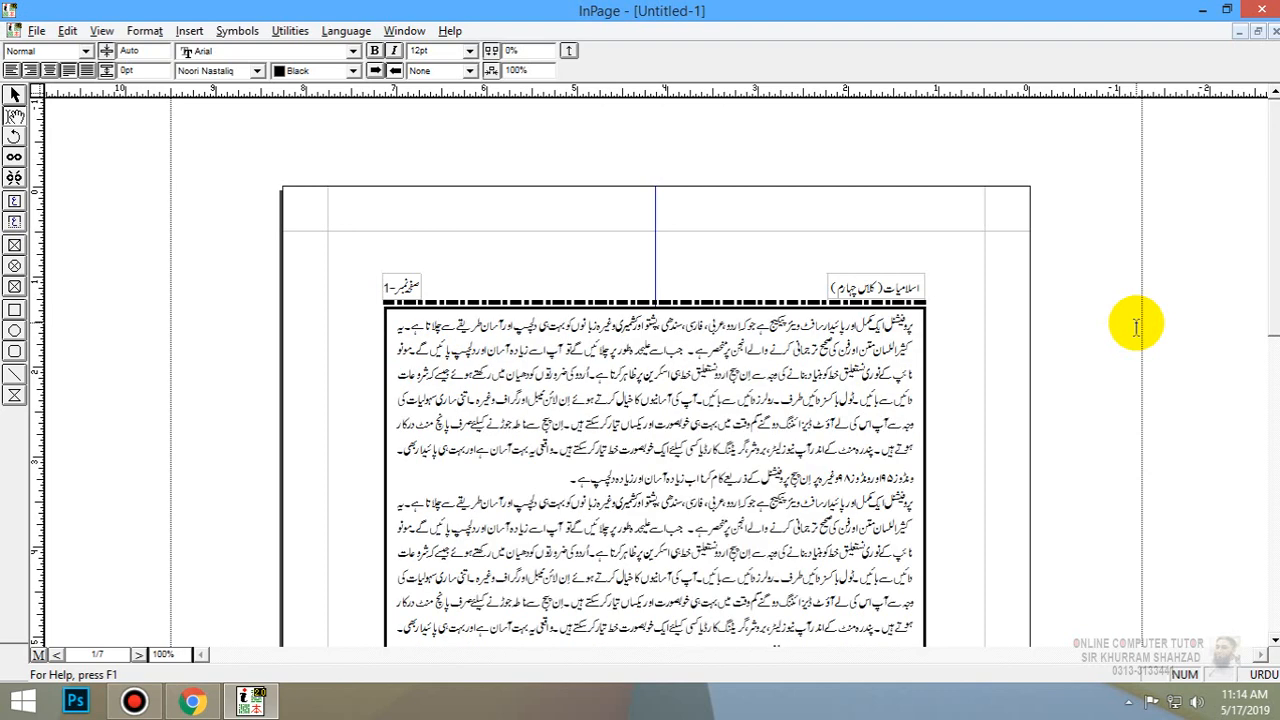
{"action": "key", "text": "Page_Down"}
{"action": "key", "text": "Page_Down"}
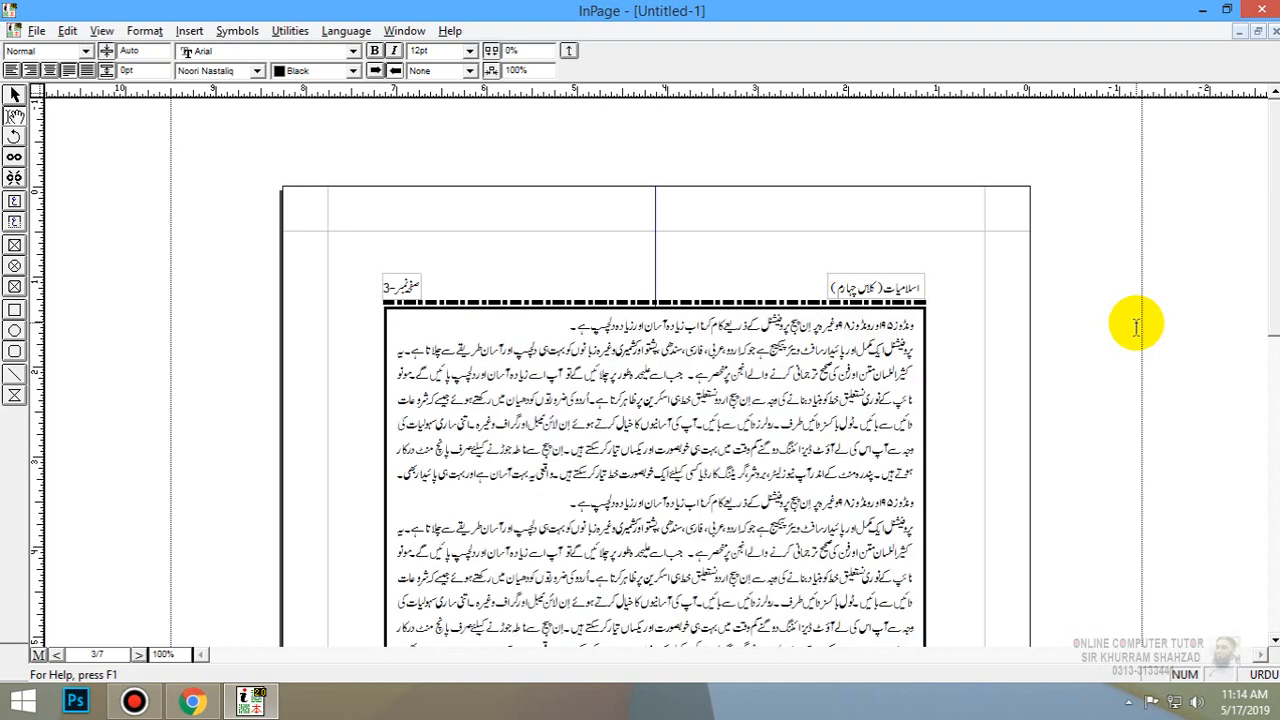
{"action": "key", "text": "Page_Down"}
{"action": "key", "text": "Page_Down"}
{"action": "key", "text": "Page_Down"}
{"action": "key", "text": "Page_Down"}
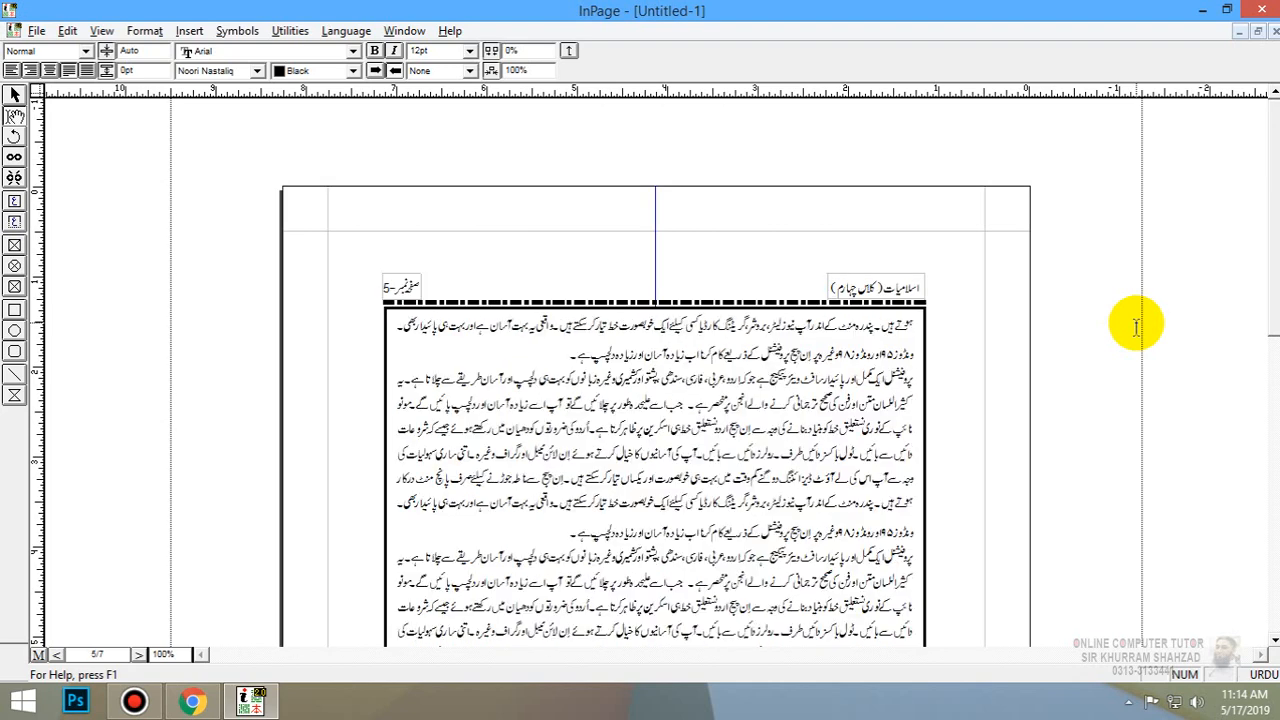
{"action": "key", "text": "Page_Up"}
{"action": "key", "text": "Page_Up"}
{"action": "key", "text": "Page_Up"}
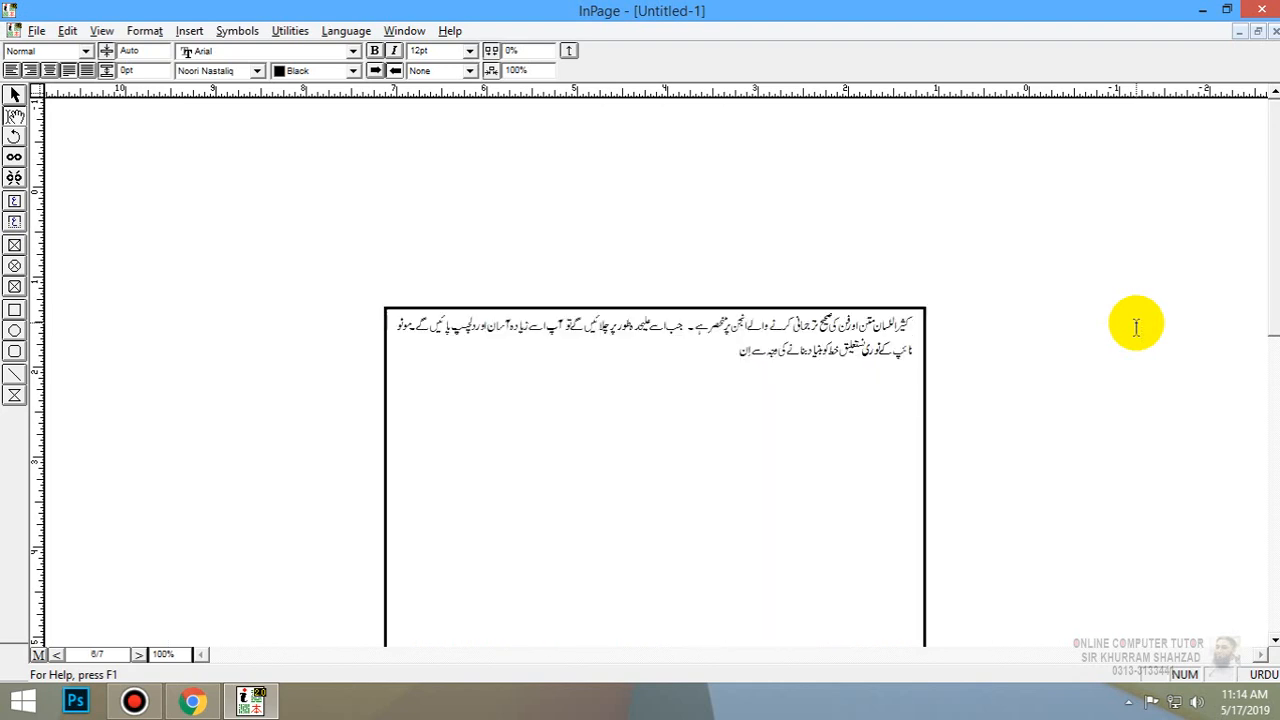
{"action": "key", "text": "Page_Up"}
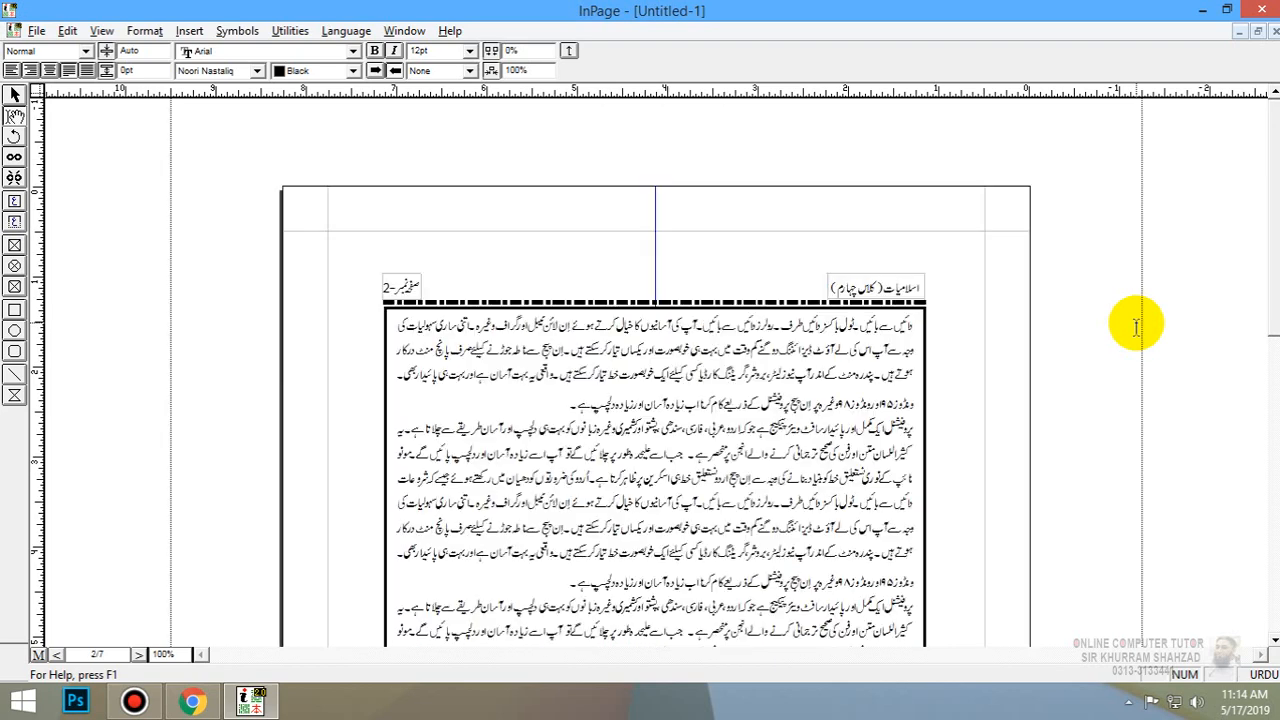
- View page 7 at 50% and 100% zoom, examine its footer line, and page back through the earlier pages
{"action": "key", "text": "ctrl+5"}
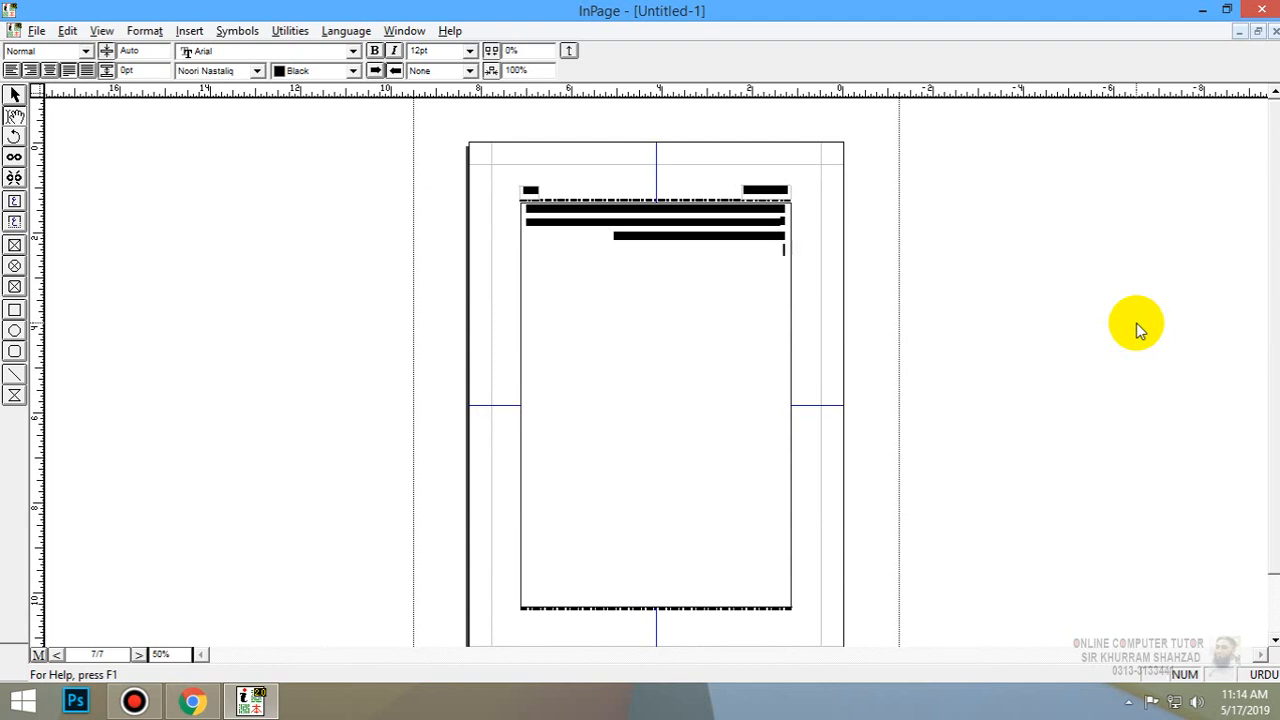
{"action": "key", "text": "ctrl+1"}
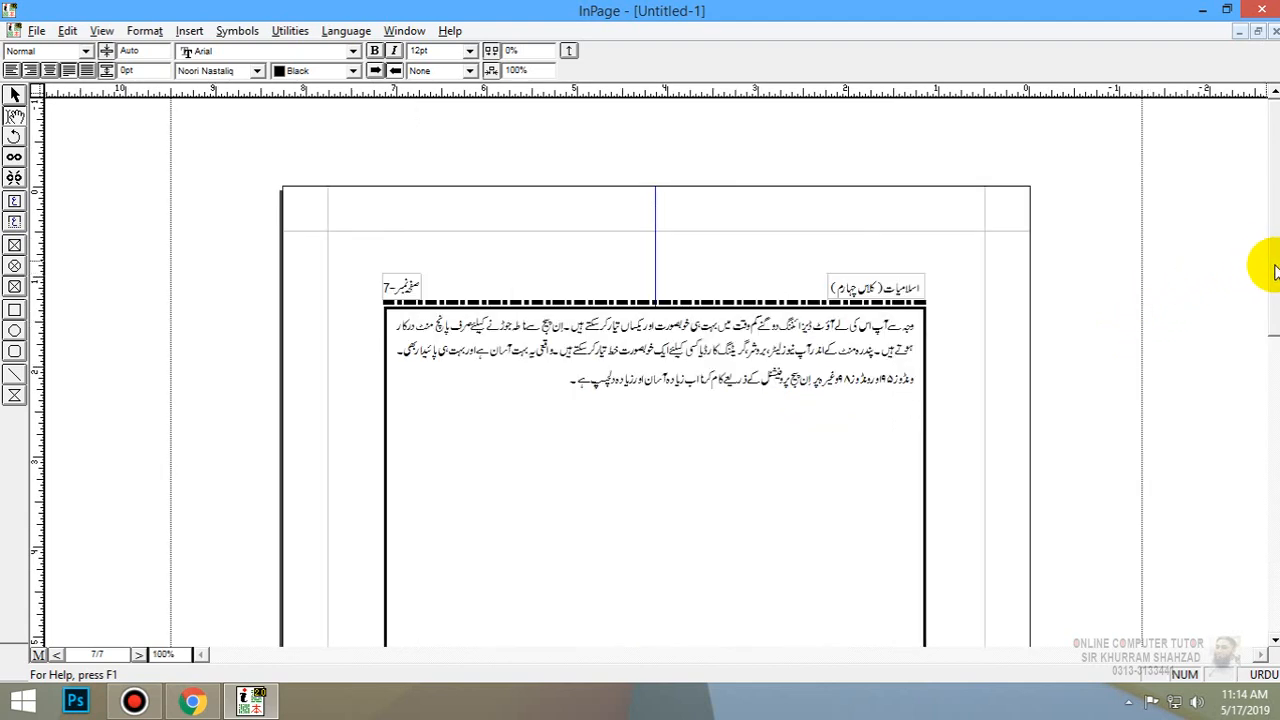
{"action": "scroll", "coordinate": [1266, 266], "scroll_direction": "down", "scroll_amount": 5}
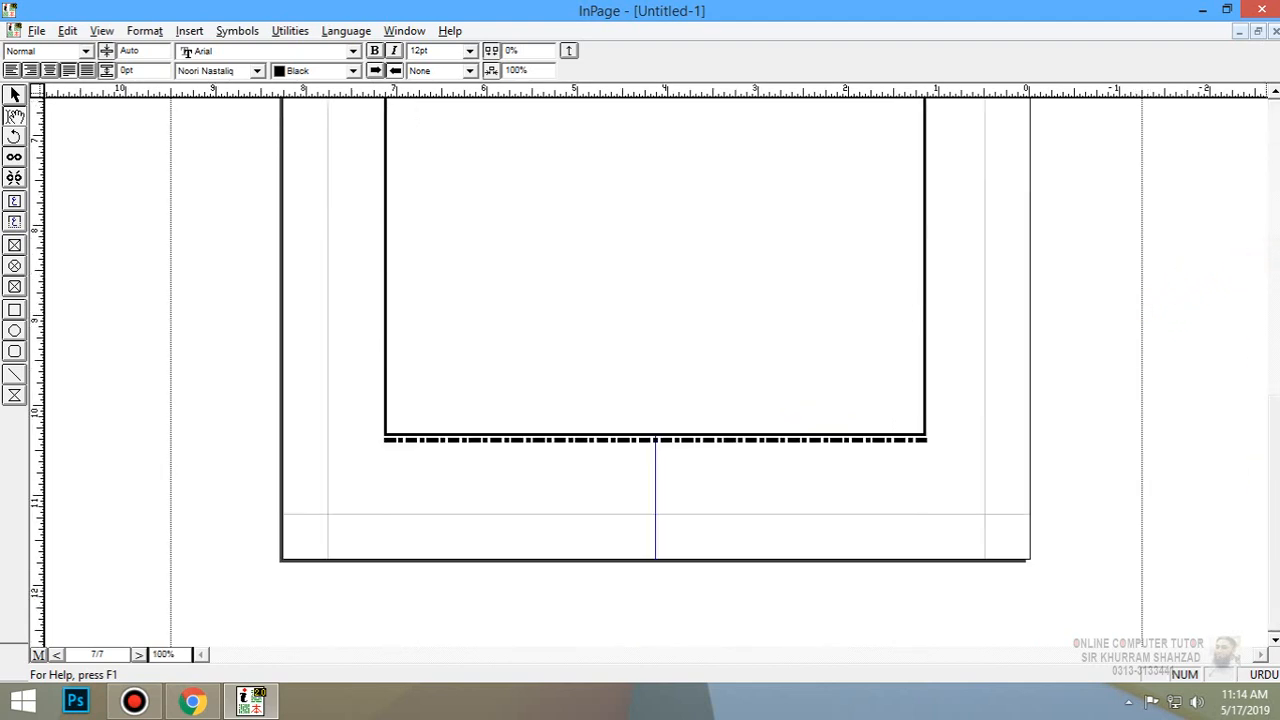
{"action": "scroll", "coordinate": [1270, 466], "scroll_direction": "up", "scroll_amount": 5}
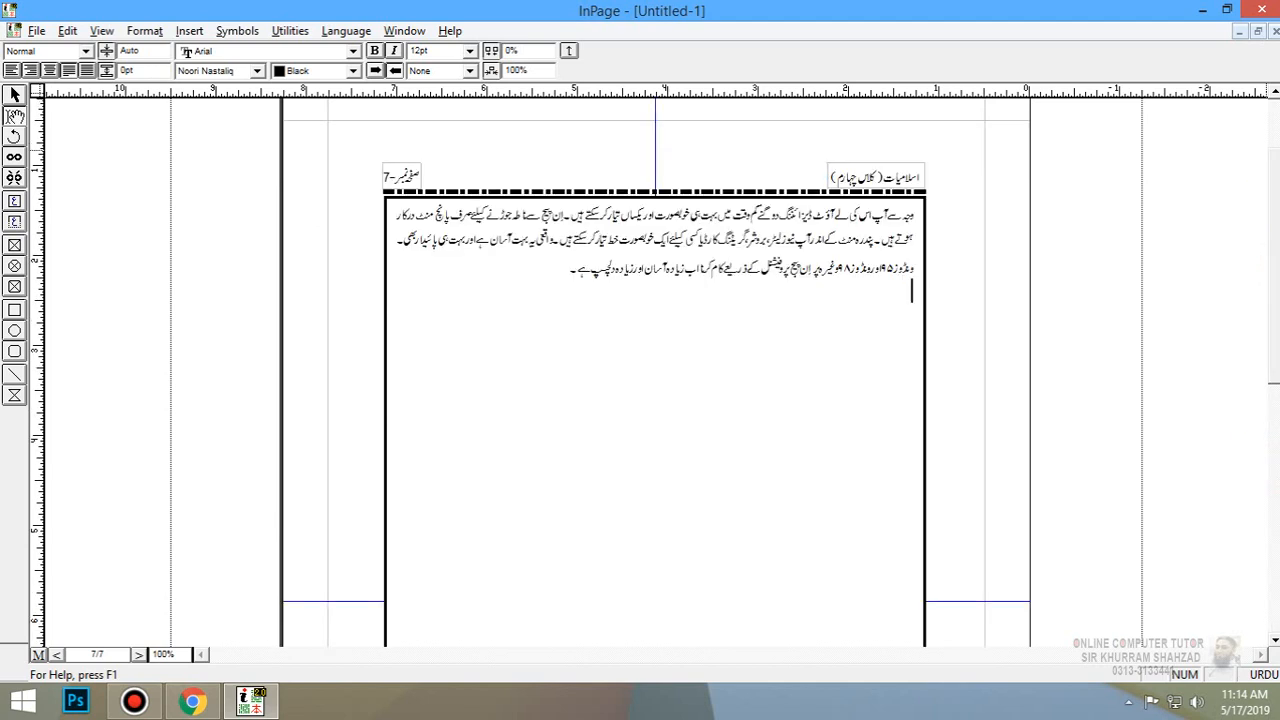
{"action": "key", "text": "Page_Up"}
{"action": "key", "text": "Page_Up"}
{"action": "key", "text": "Page_Up"}
{"action": "key", "text": "Page_Up"}
{"action": "key", "text": "Page_Up"}
{"action": "key", "text": "Page_Up"}
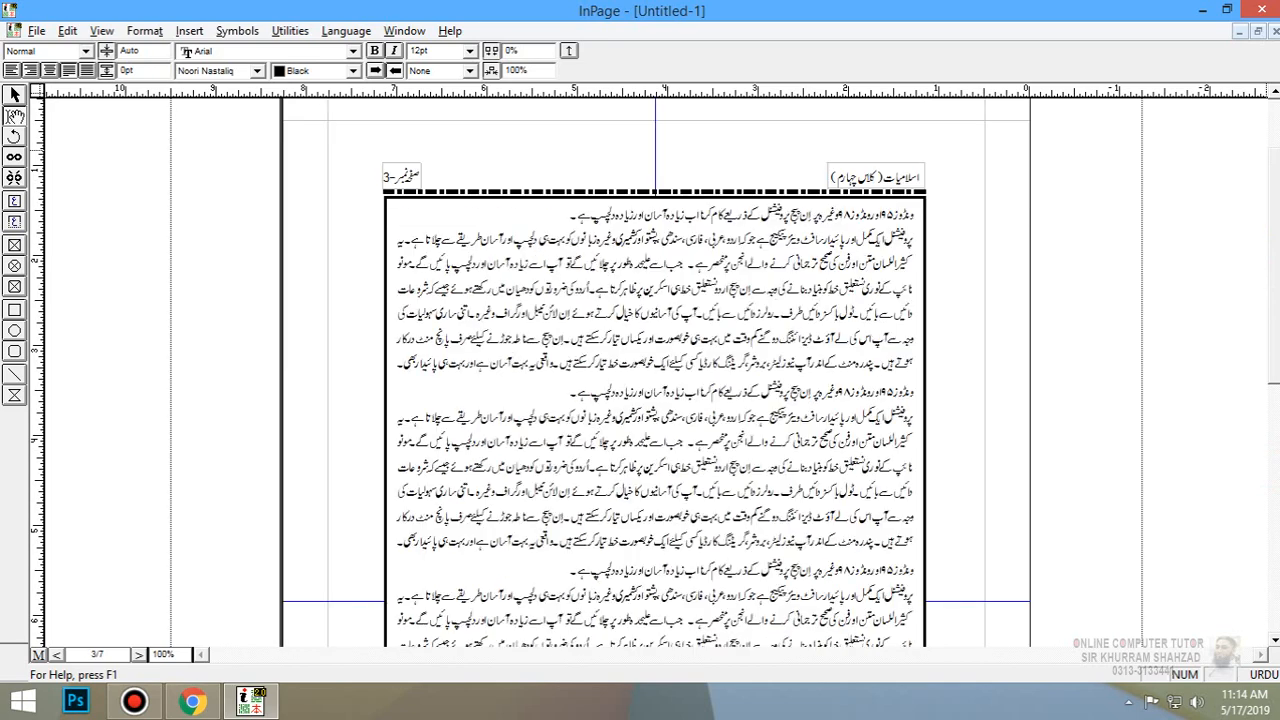